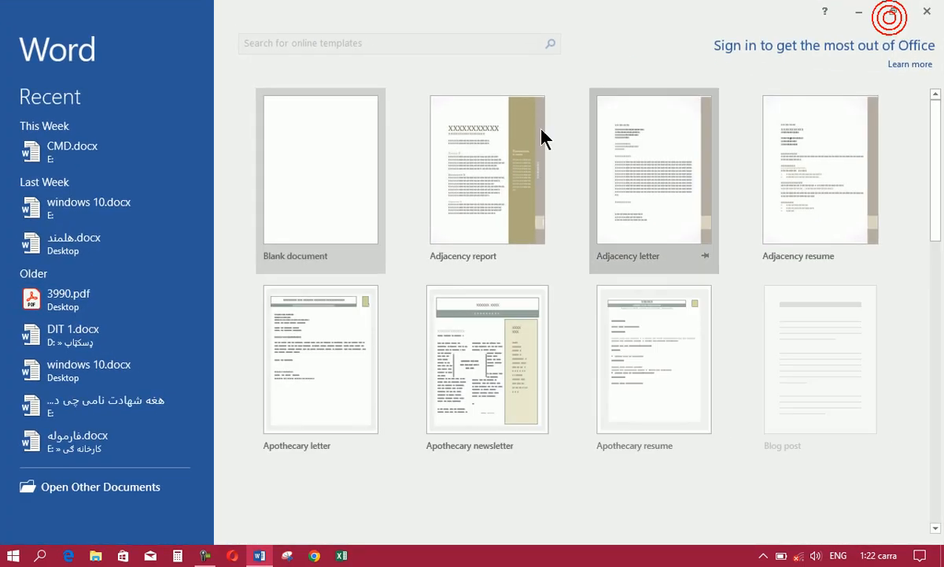
Step: Create a blank document and insert the picture 20250103_175331.jpg from the Desktop
click(327, 134)
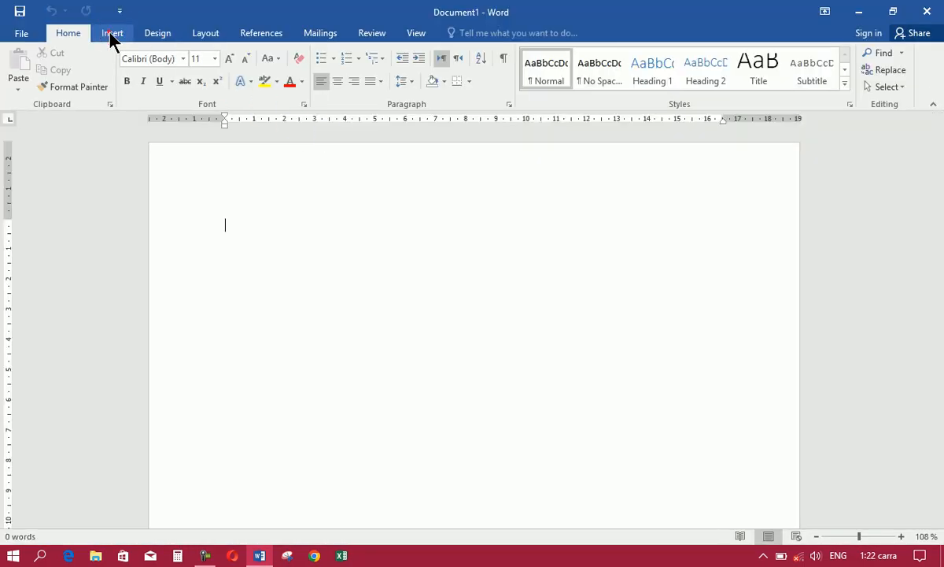
click(111, 33)
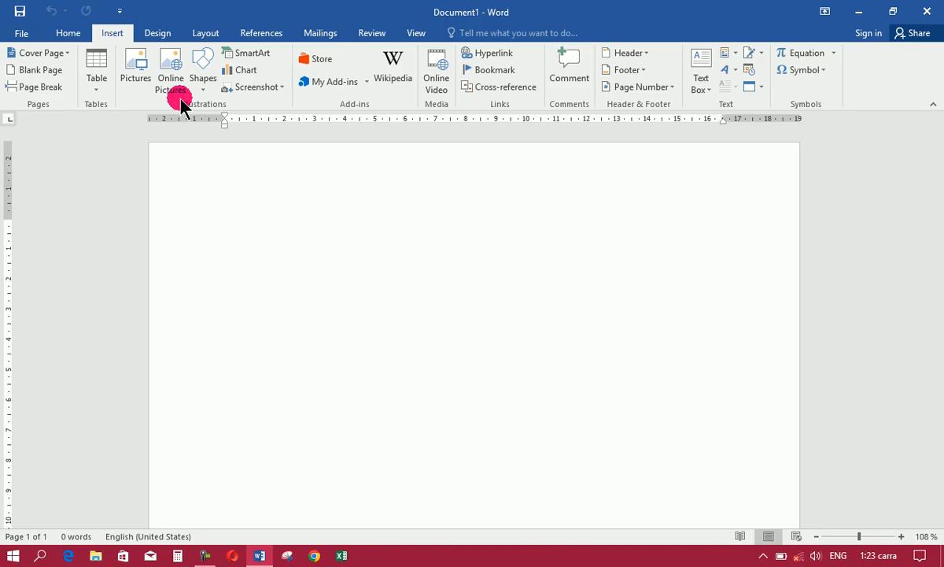
click(130, 76)
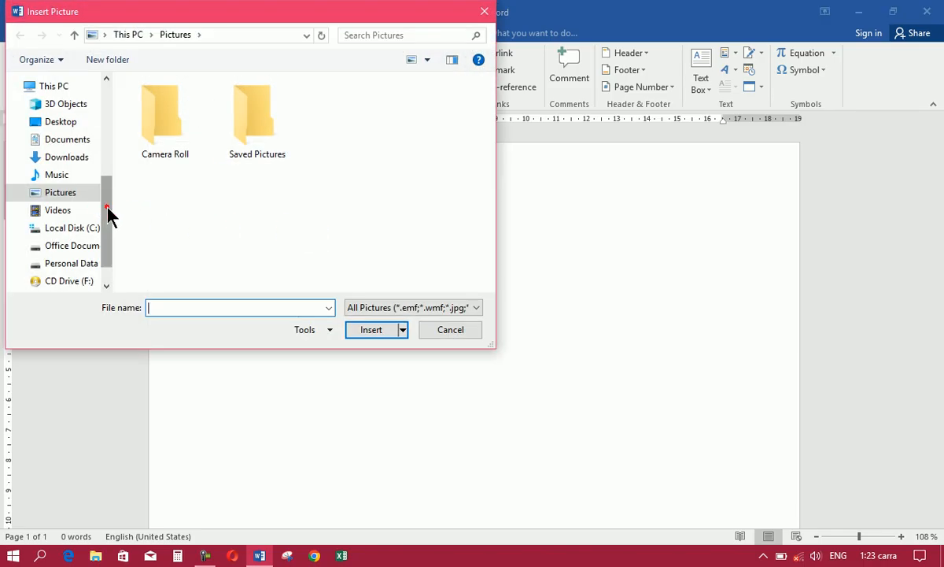
drag(109, 215, 106, 134)
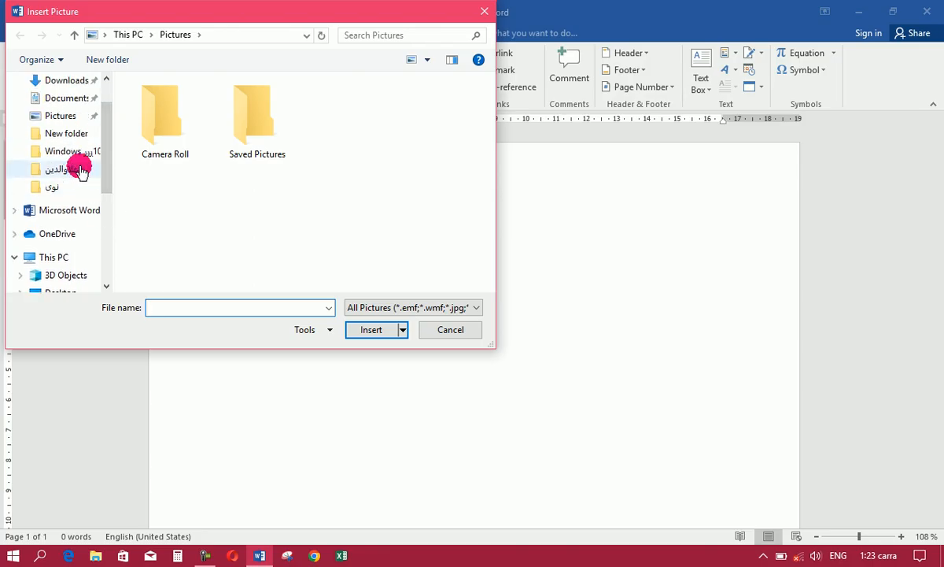
drag(107, 177, 97, 114)
click(61, 110)
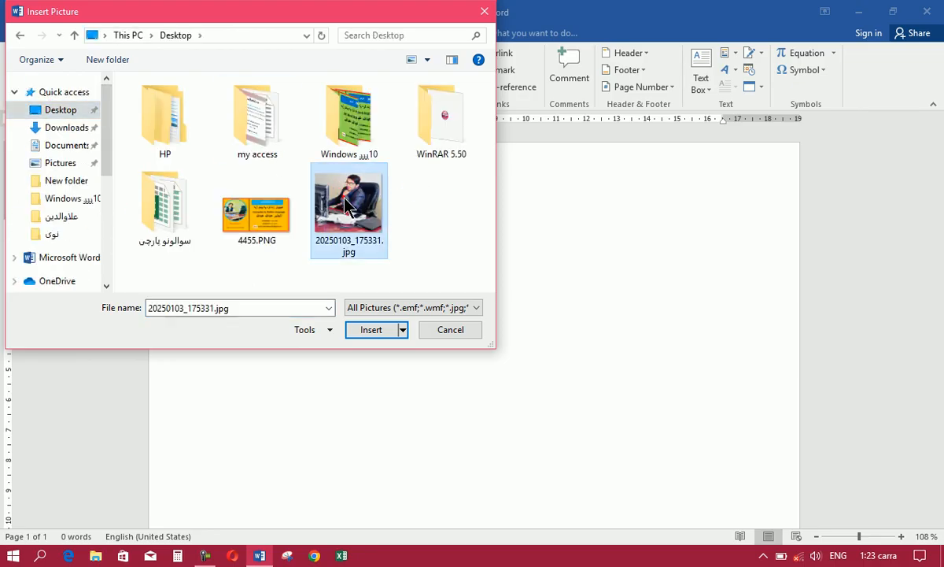
double_click(347, 203)
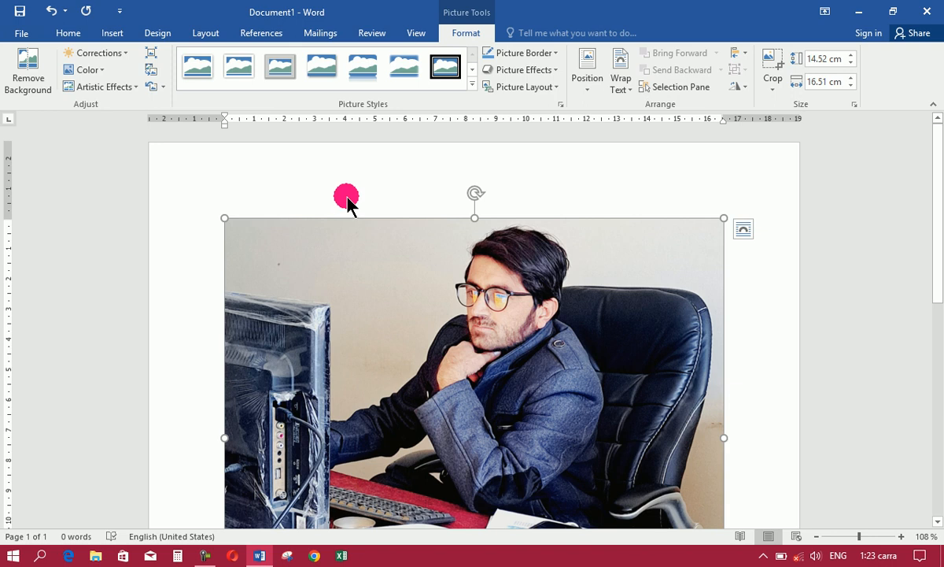
Step: Shrink the inserted picture to about 8.64 cm high and 10.43 cm wide
drag(936, 256, 938, 280)
drag(726, 154, 600, 320)
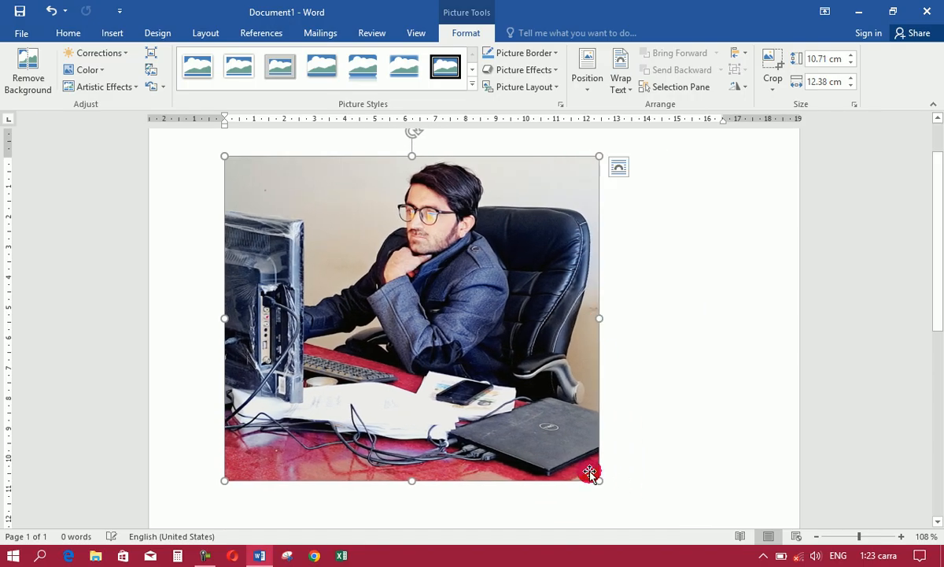
drag(599, 480, 564, 422)
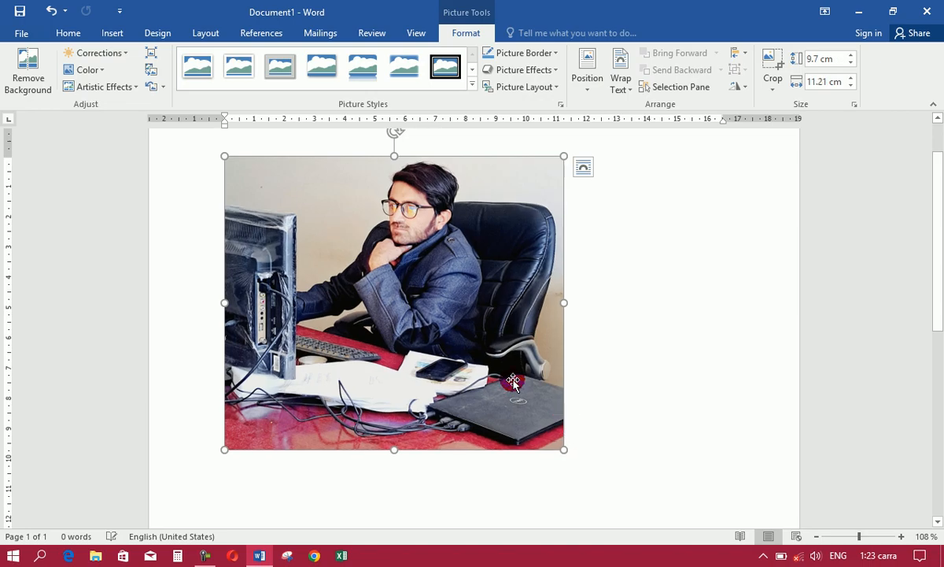
drag(394, 156, 398, 166)
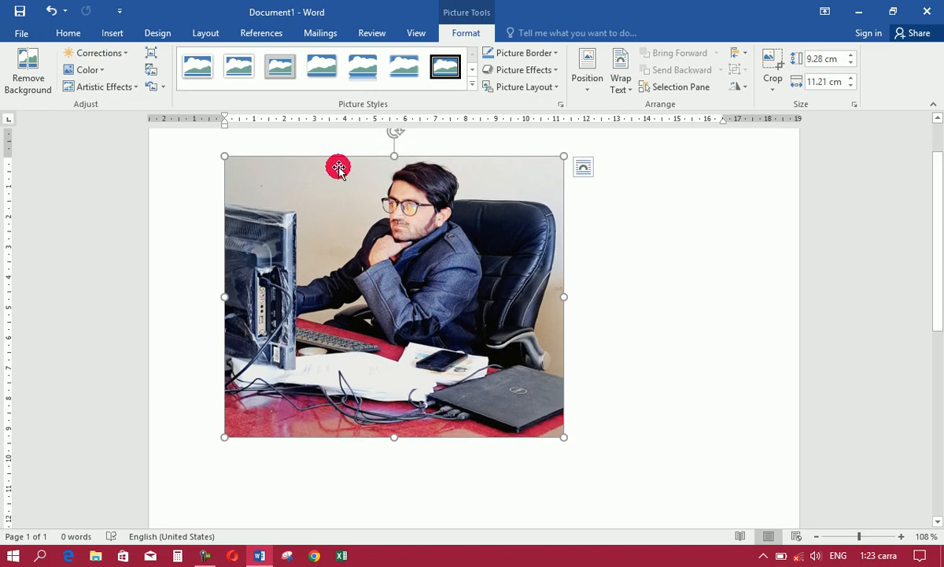
drag(564, 155, 540, 196)
Step: Try tilting the picture slightly counterclockwise, undo the rotation and reselect the picture
drag(382, 132, 373, 175)
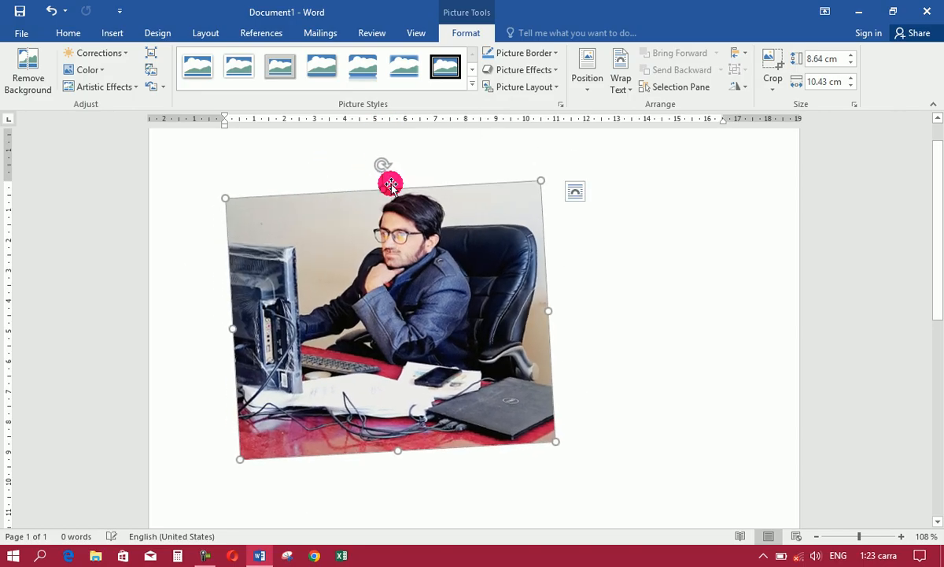
key(ctrl+z)
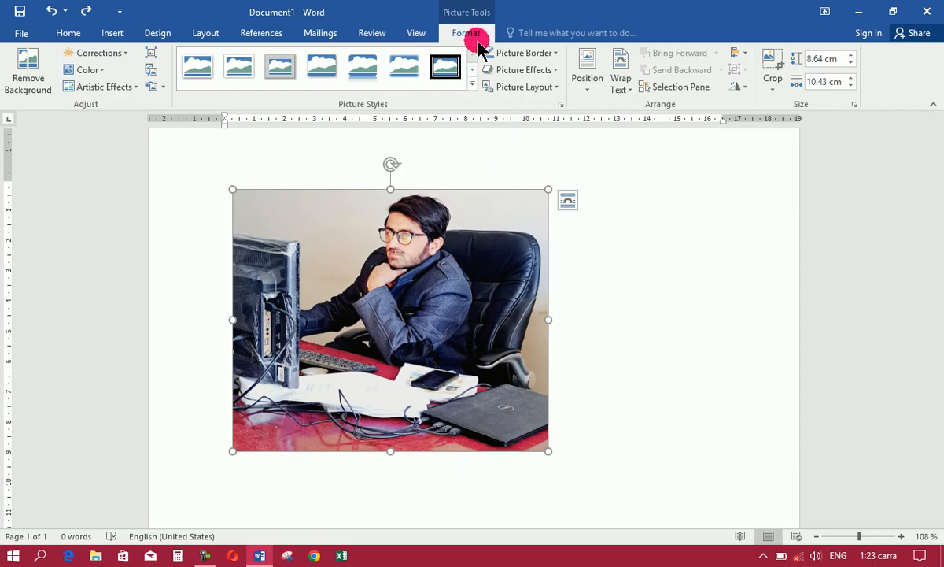
click(621, 249)
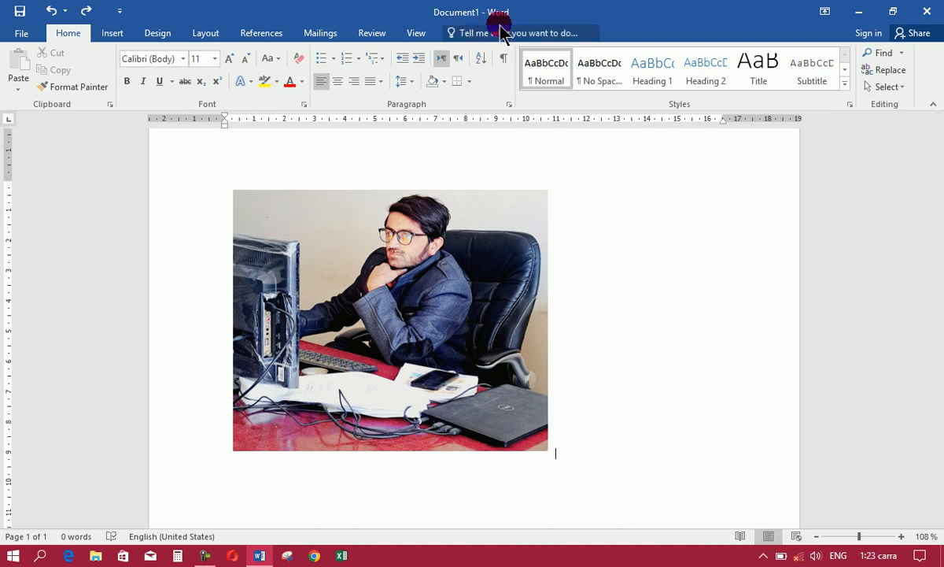
click(424, 234)
click(472, 34)
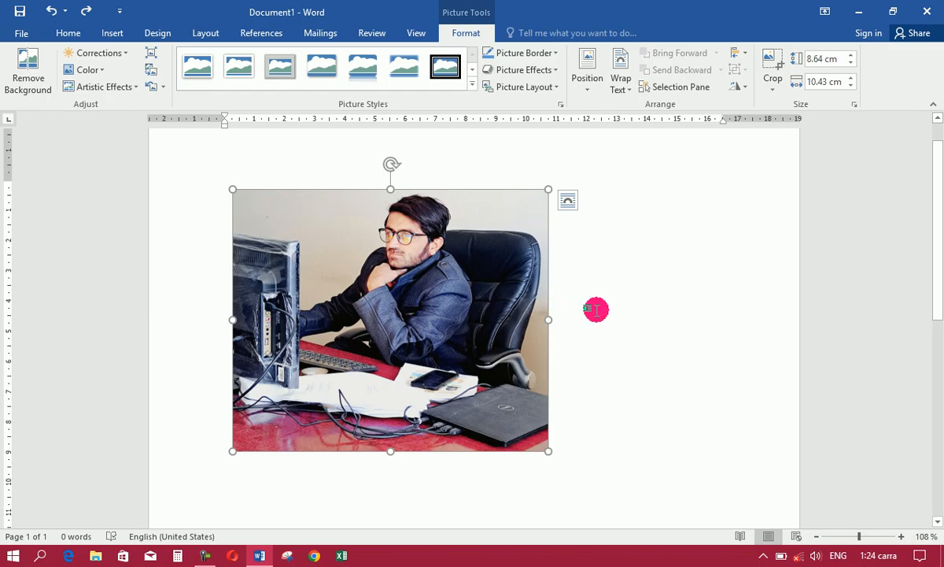
Step: Start Remove Background on the picture and stretch the selection frame out to all four picture edges
click(30, 82)
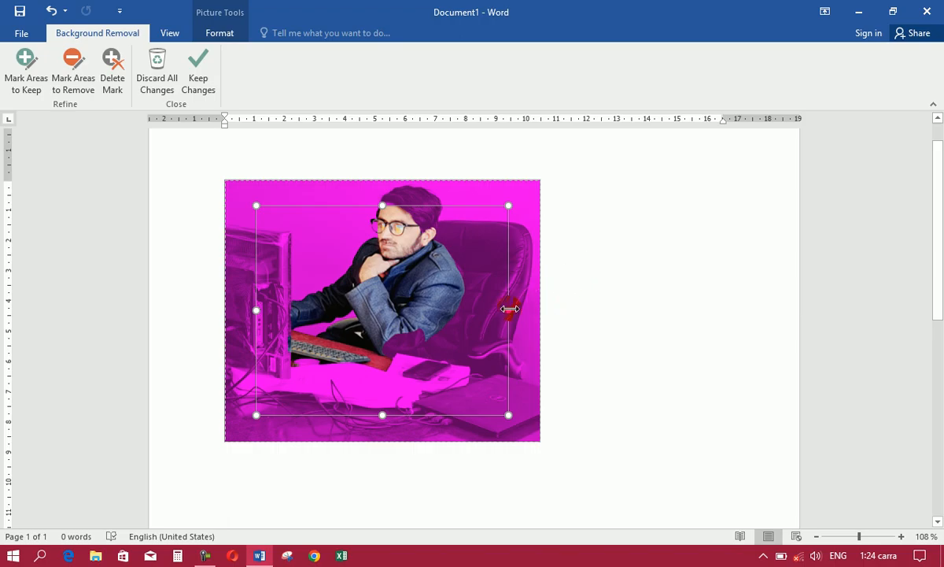
drag(504, 309, 535, 308)
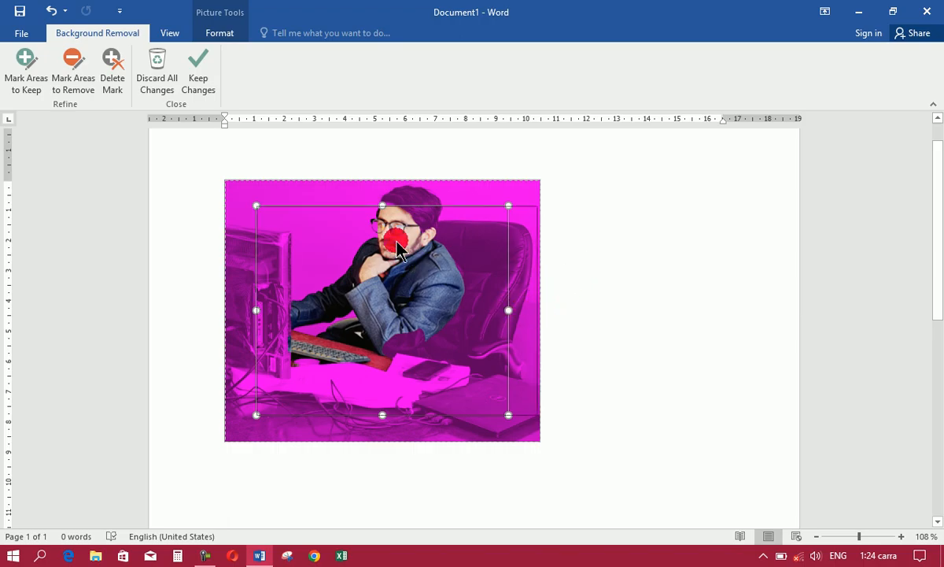
drag(402, 197, 403, 179)
key(ctrl+z)
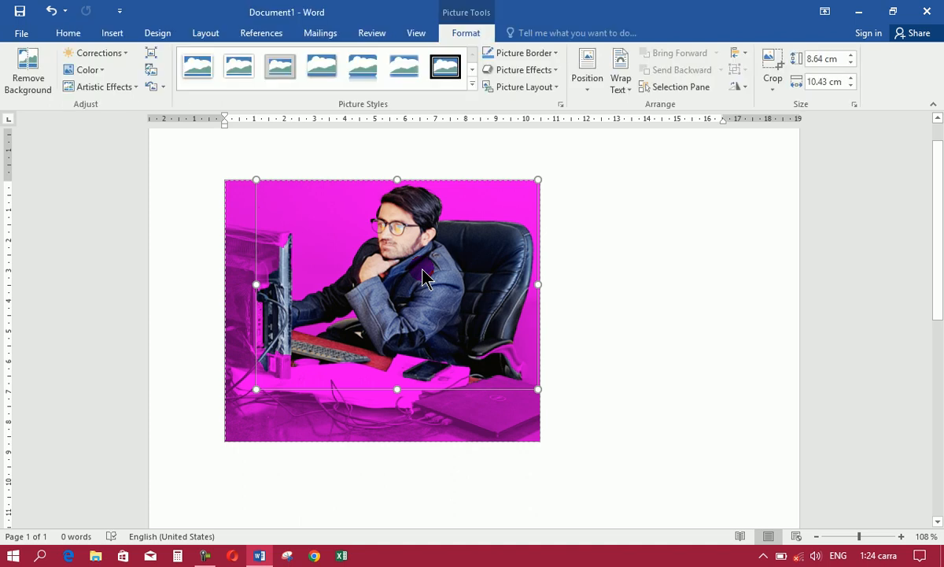
drag(396, 206, 397, 179)
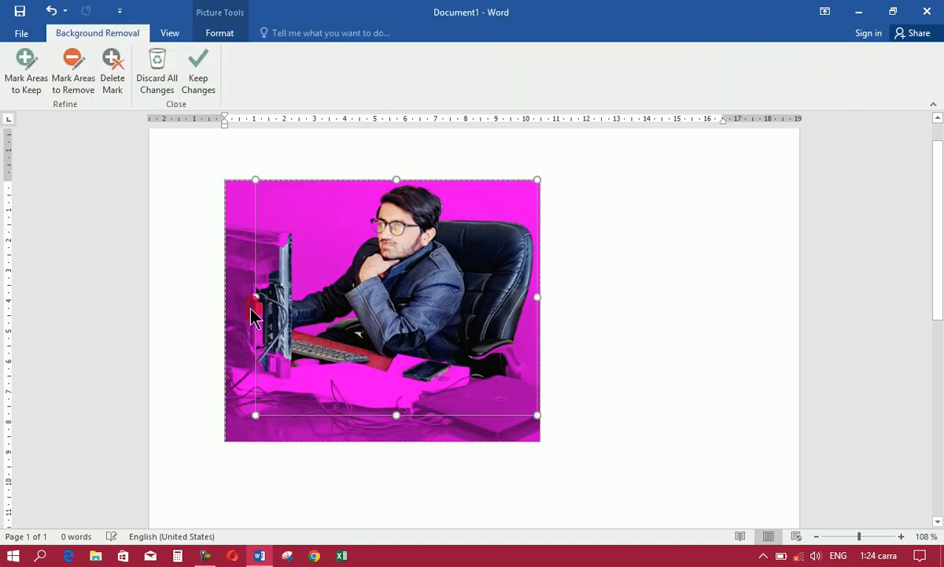
drag(256, 295, 221, 294)
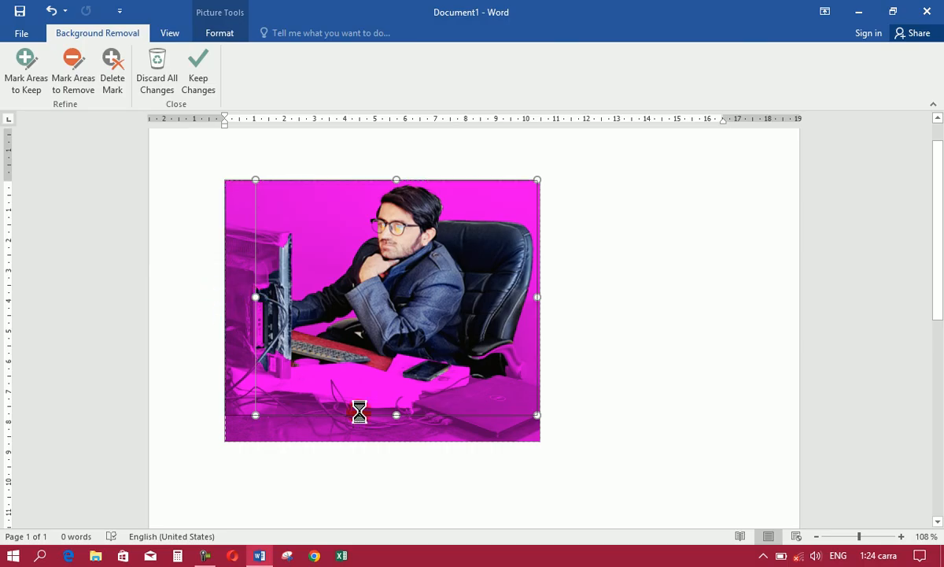
drag(392, 415, 380, 438)
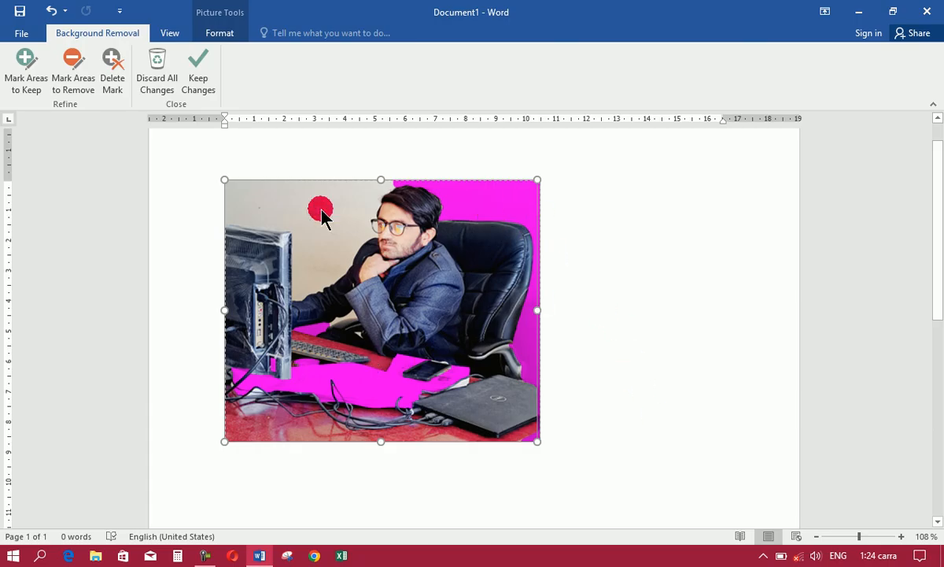
Step: Apply the background removal, undo it, and stretch the selection frame back down to the picture's lower edge
click(196, 64)
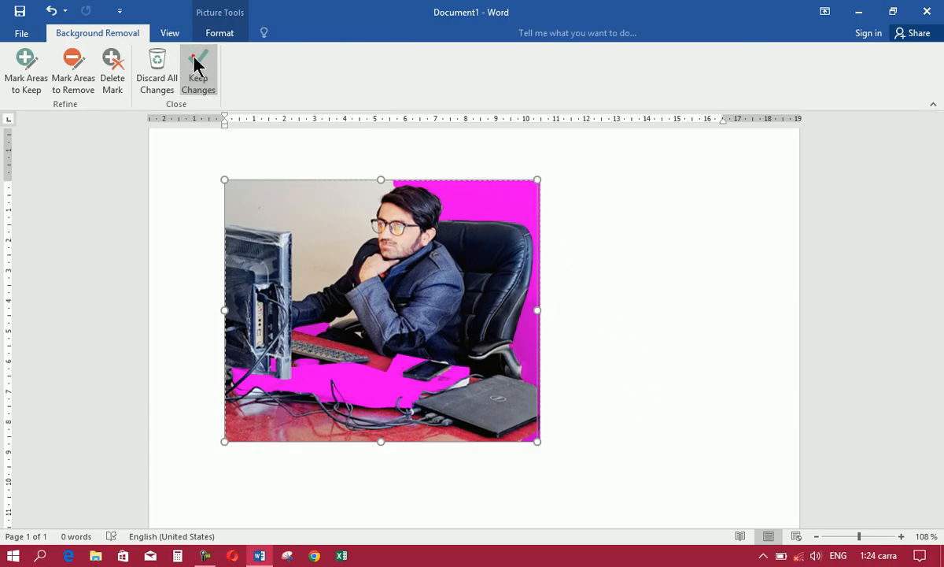
click(628, 234)
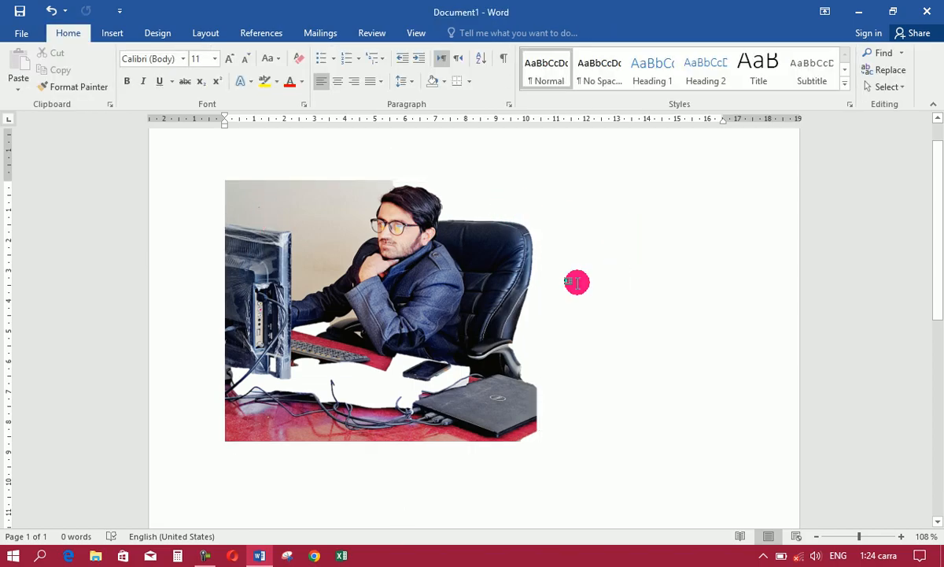
key(ctrl+z)
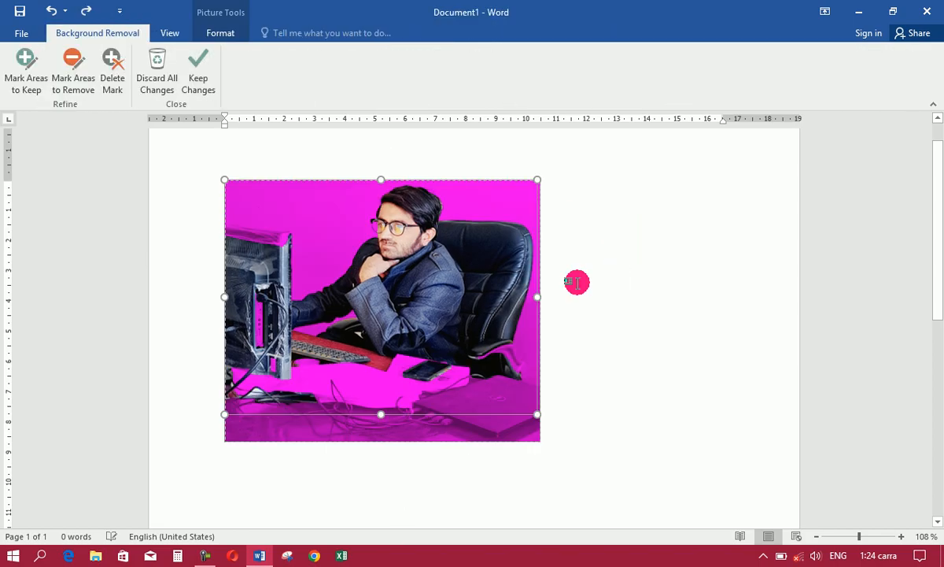
drag(381, 414, 381, 440)
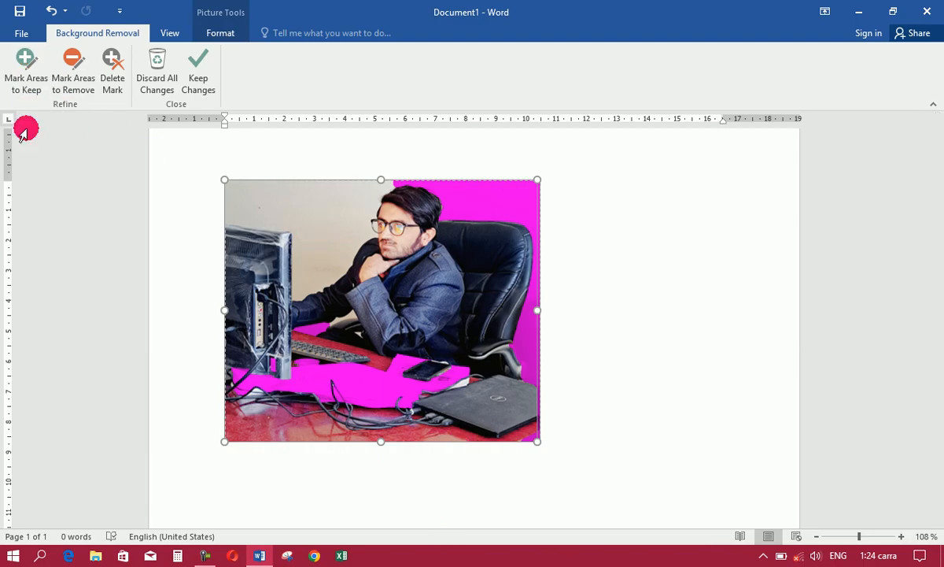
Step: Mark two strokes on the wall between the monitor and the man as areas to keep, and delete both marks
click(28, 82)
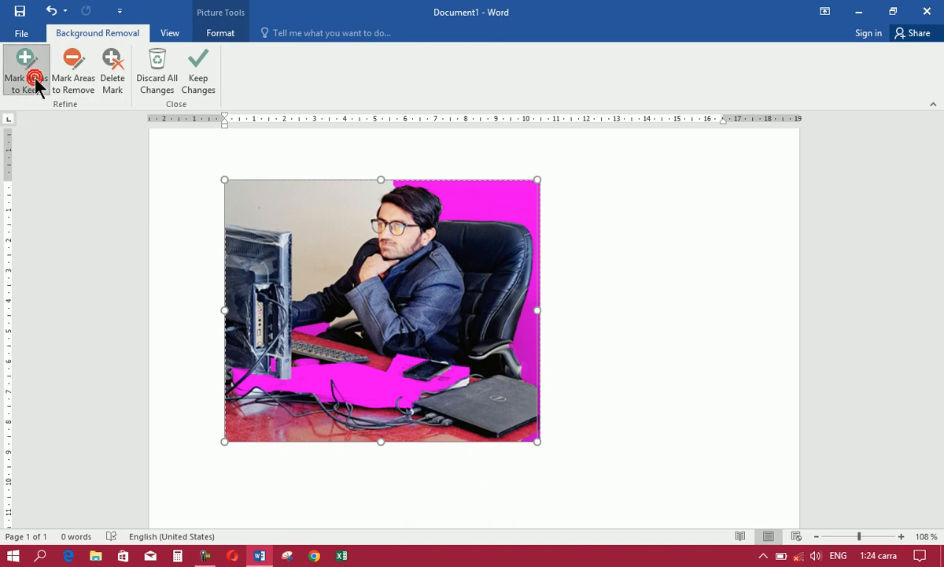
drag(329, 211, 320, 263)
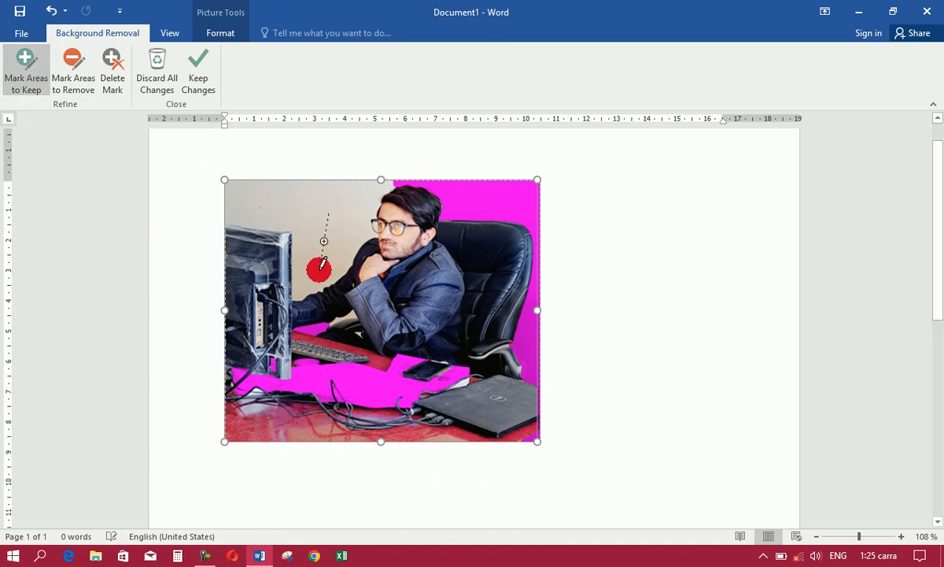
drag(326, 188, 270, 216)
click(114, 82)
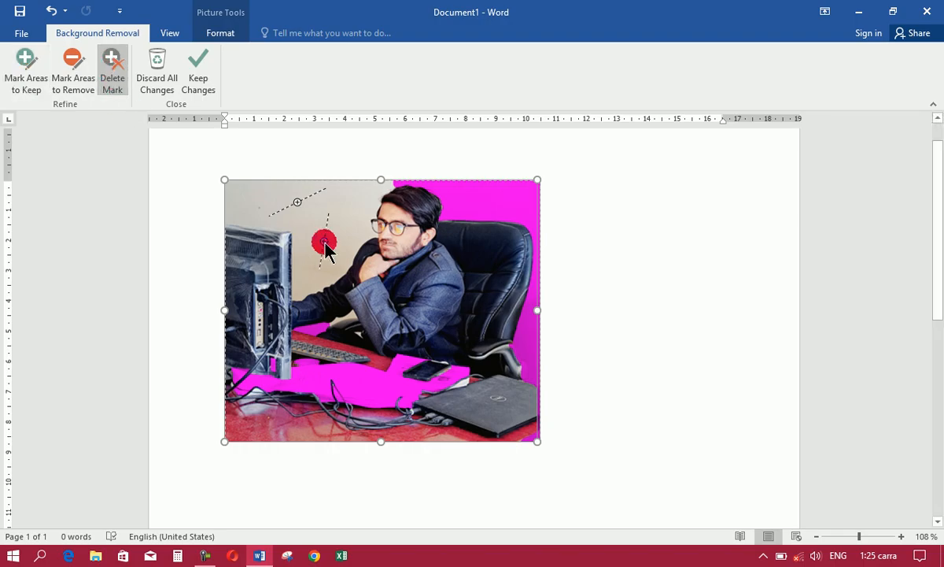
click(300, 204)
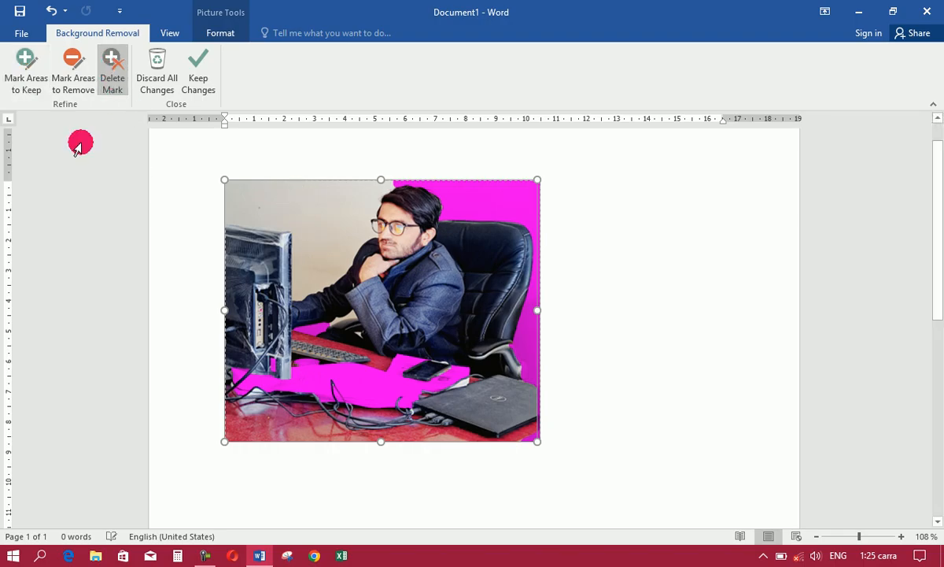
Step: Mark the wall above the monitor and beside the man for removal, and keep the background removal changes
click(73, 88)
click(340, 219)
drag(341, 218, 252, 182)
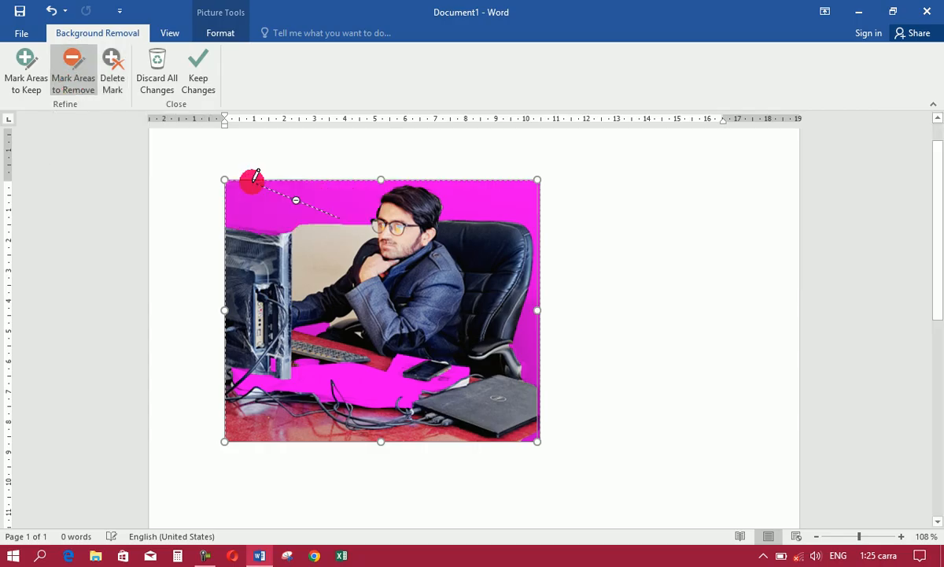
drag(358, 236, 317, 262)
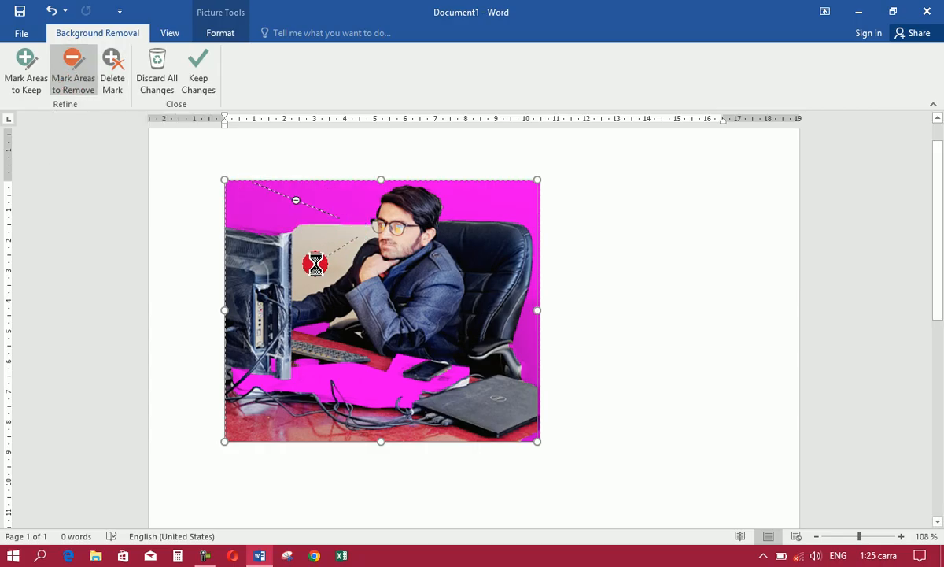
click(385, 203)
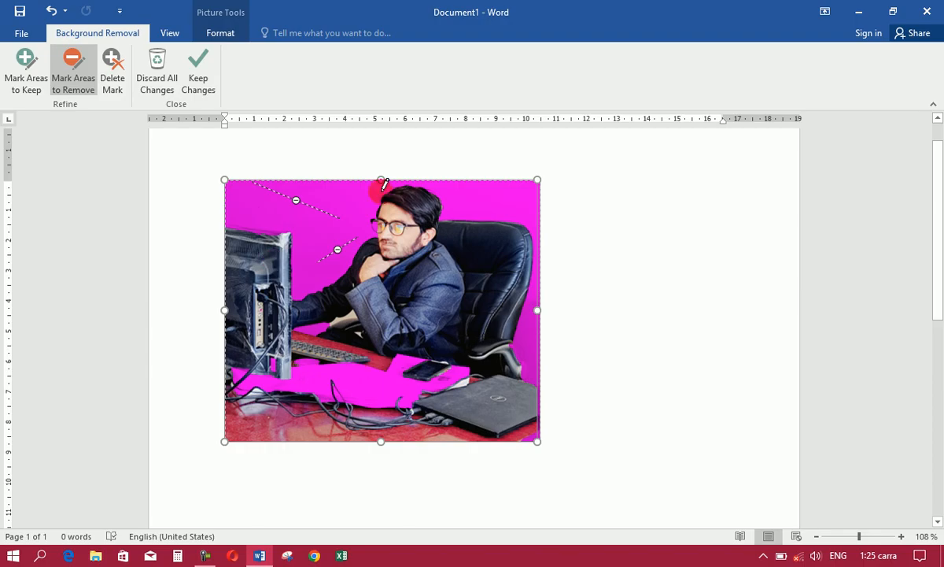
click(197, 71)
click(655, 191)
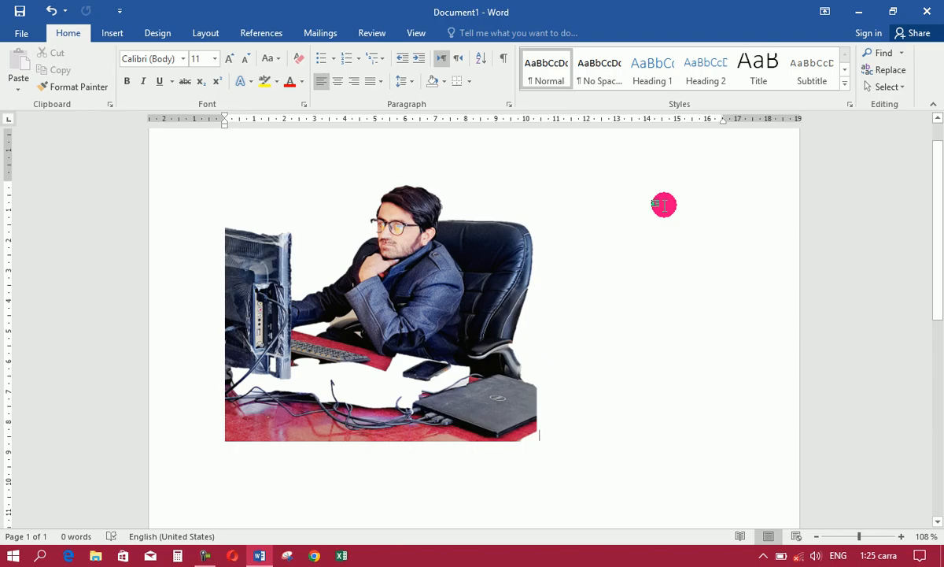
Step: Undo back into background removal and mark the wall above the chair as an area to keep
key(ctrl+z)
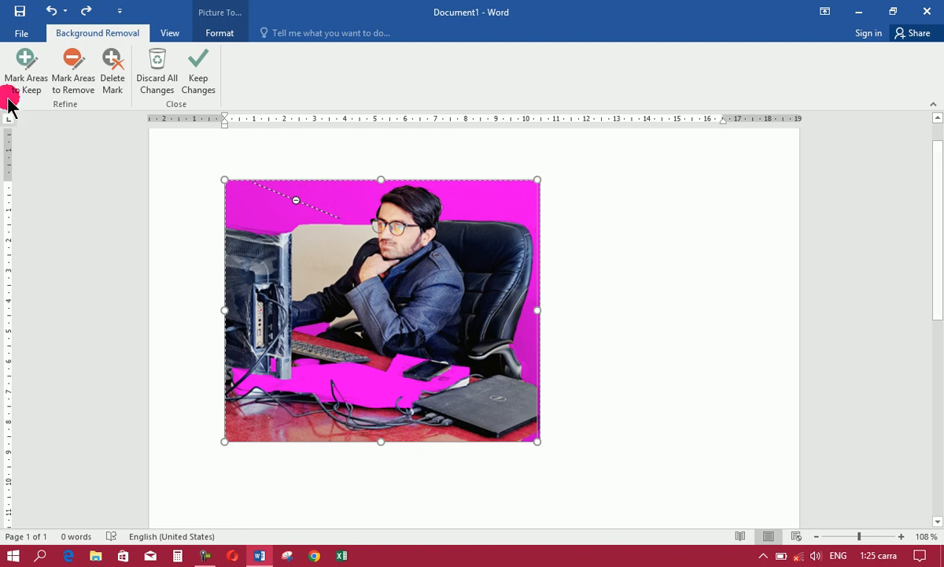
click(29, 72)
click(498, 184)
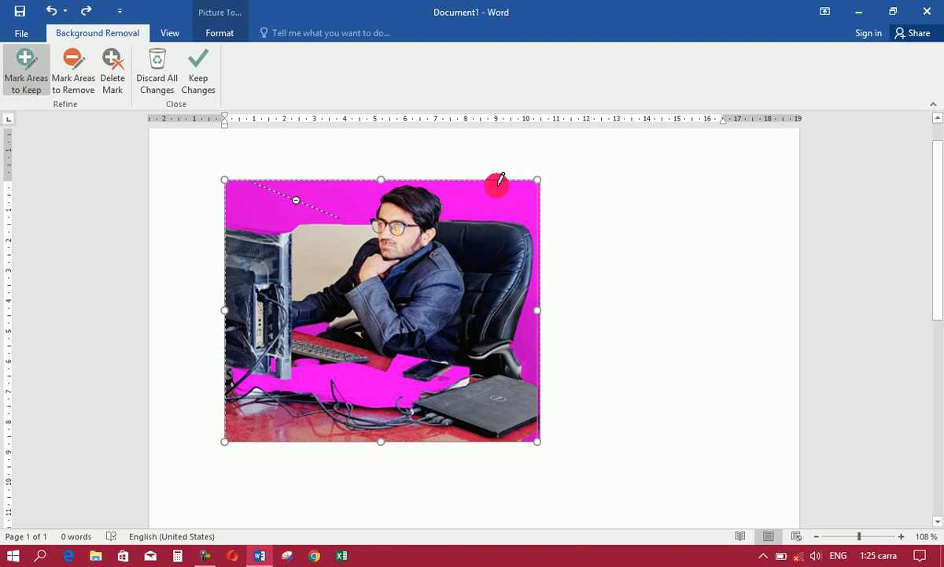
drag(551, 250, 585, 251)
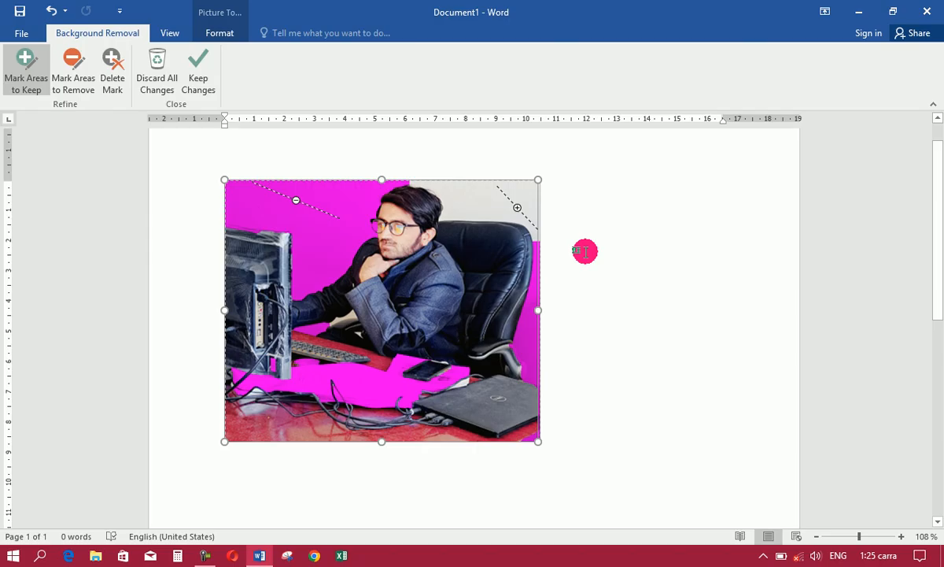
Step: Delete the keep mark above the chair and the remove mark on the wall, and discard all background removal changes
click(118, 86)
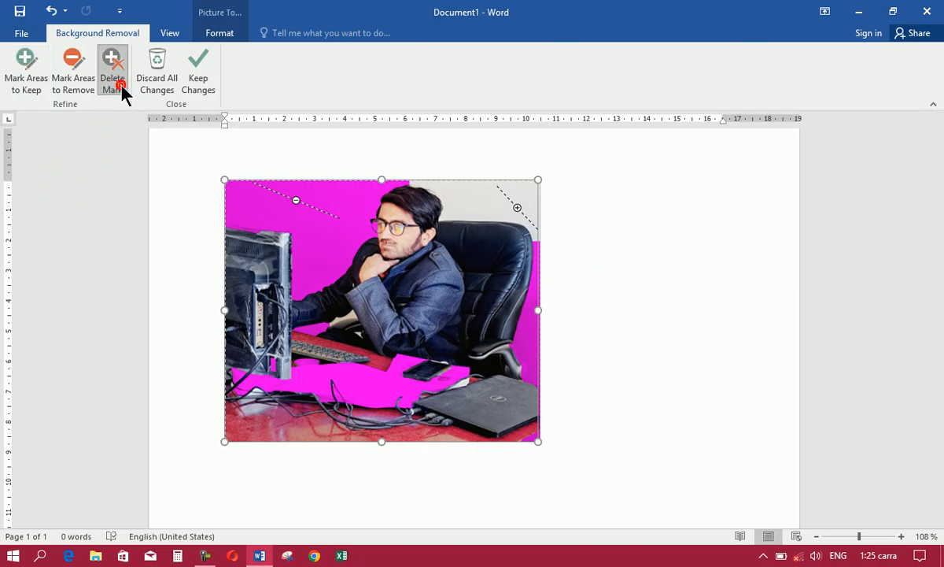
click(517, 210)
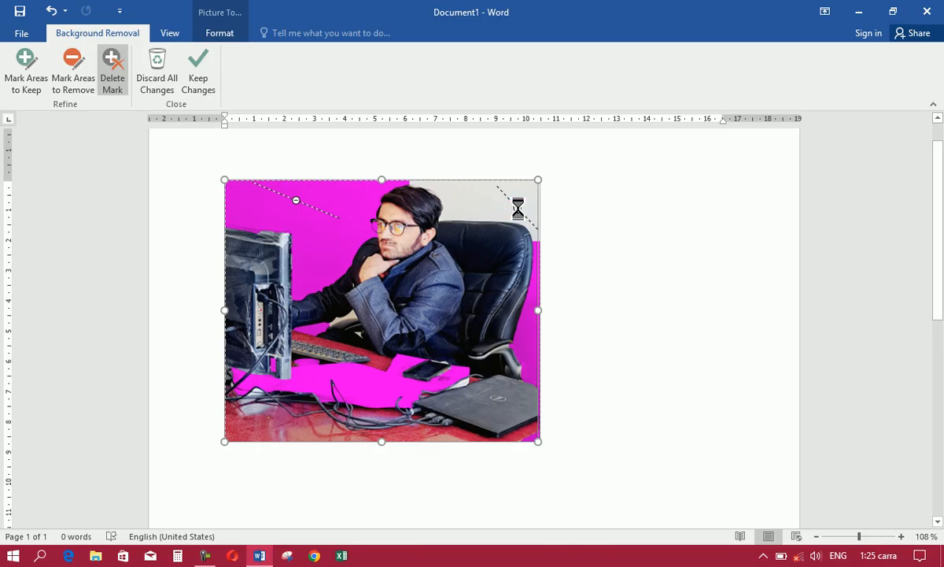
click(296, 200)
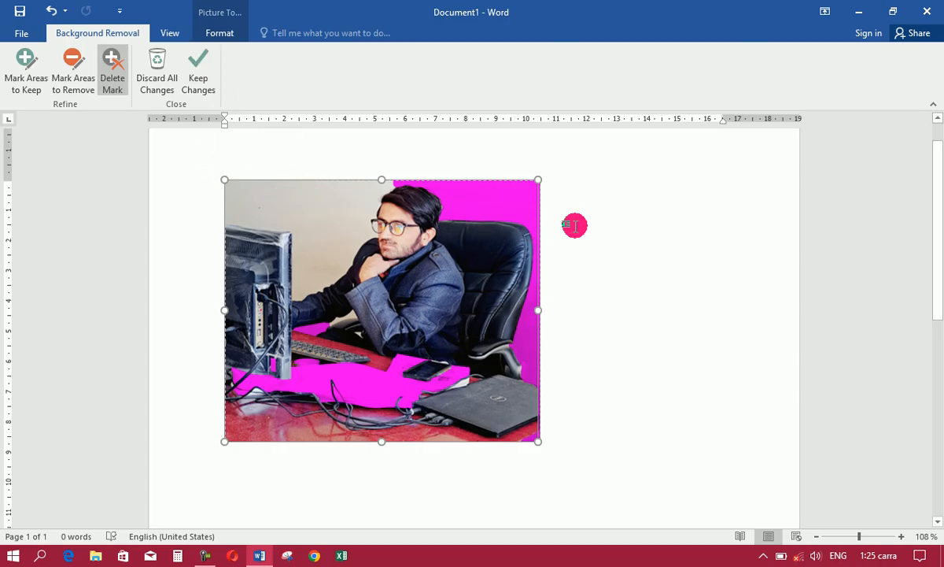
click(172, 82)
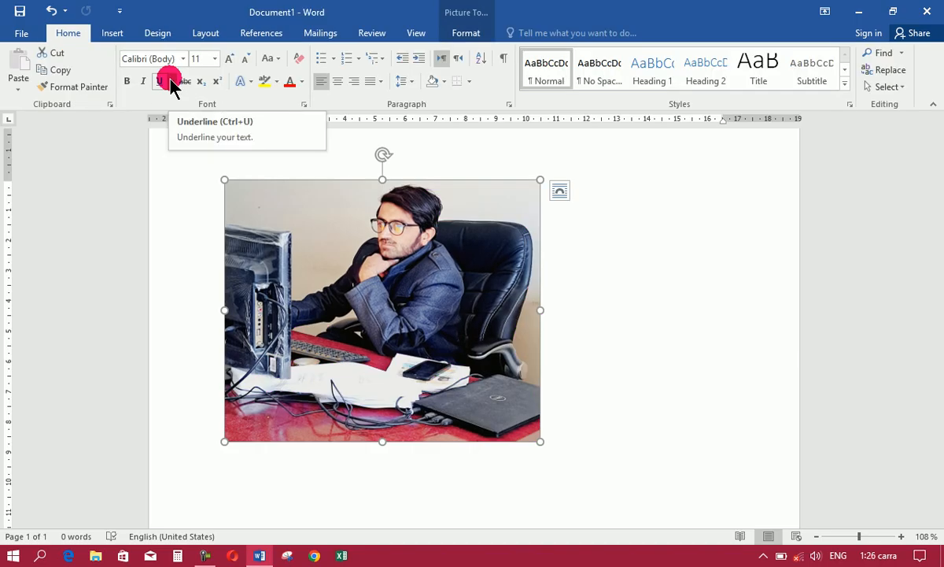
Step: Try the brightest and the darkest highest-contrast correction presets on the picture, and undo both
click(471, 34)
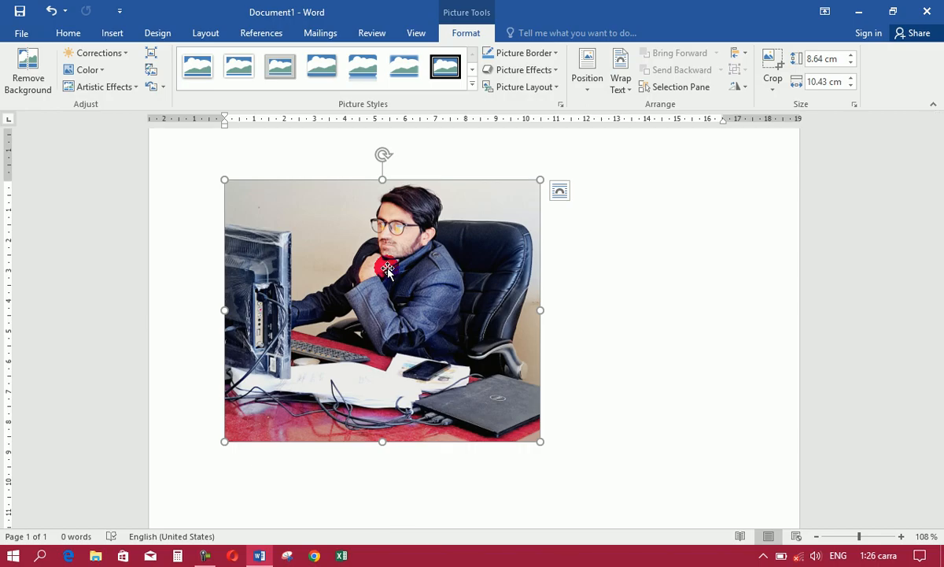
click(124, 50)
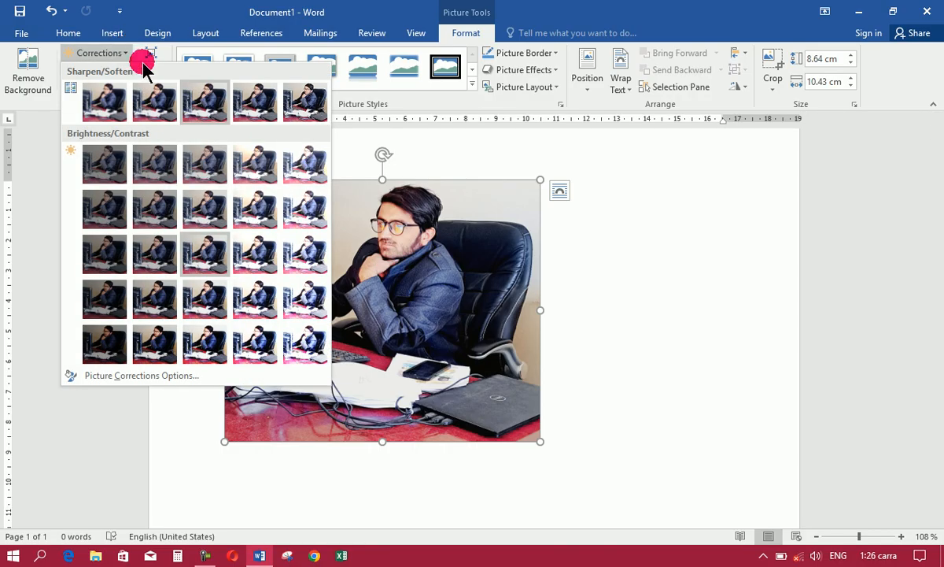
click(302, 333)
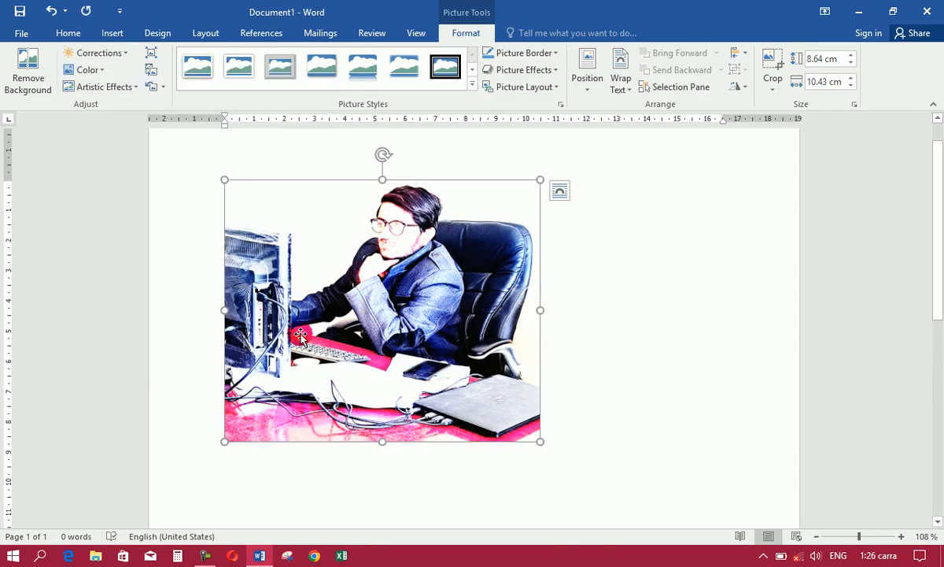
click(124, 54)
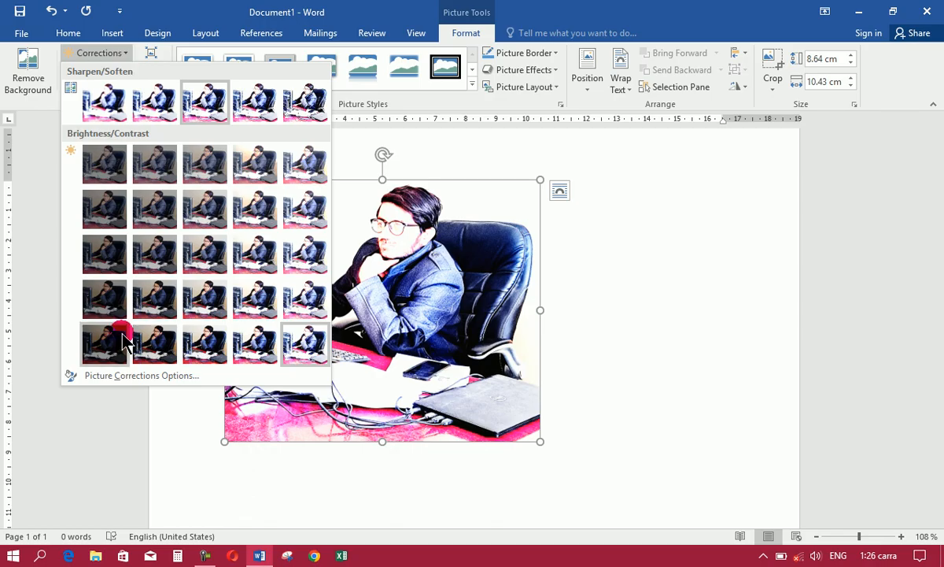
click(93, 338)
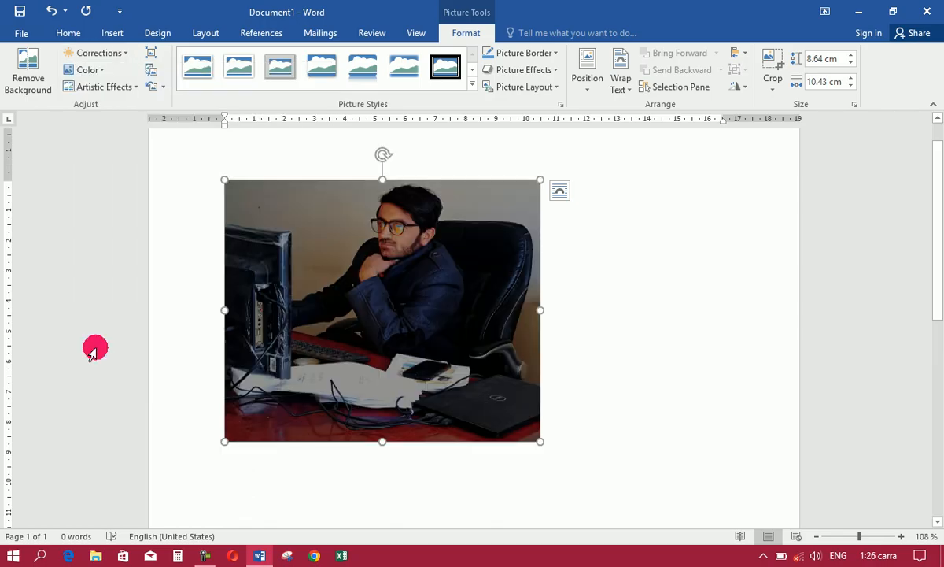
key(ctrl+z)
key(ctrl+z)
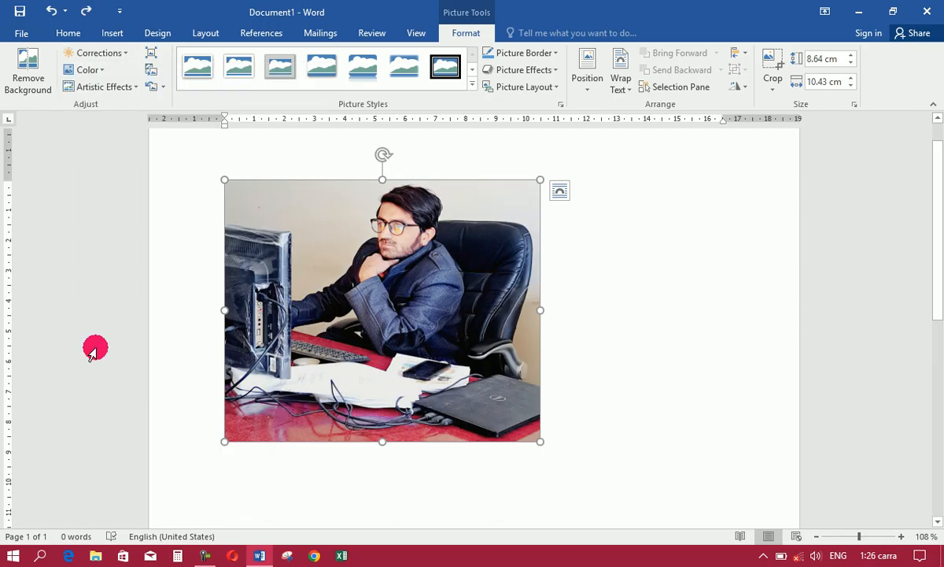
click(110, 52)
click(112, 53)
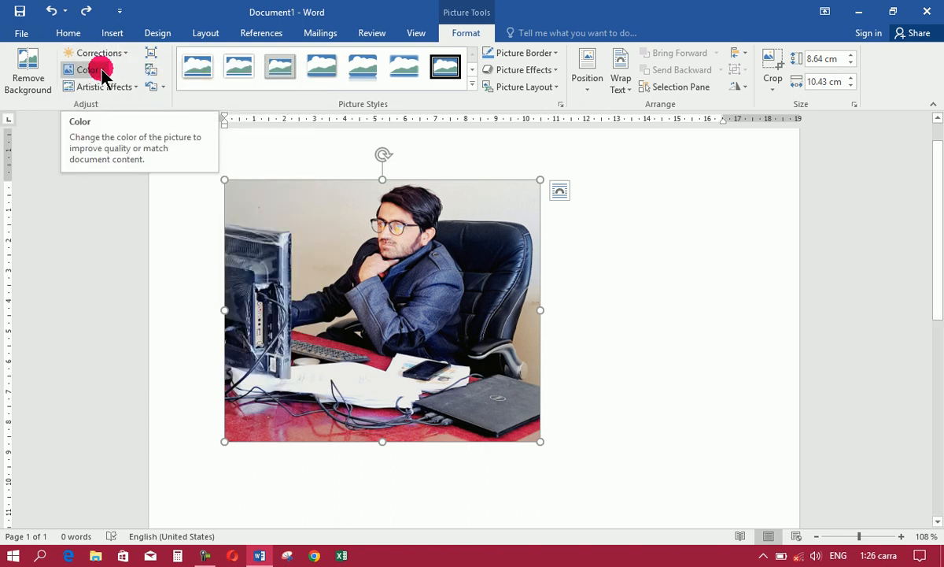
Step: Try recoloring the picture with the dark gold and the dark blue presets, and undo both
click(100, 71)
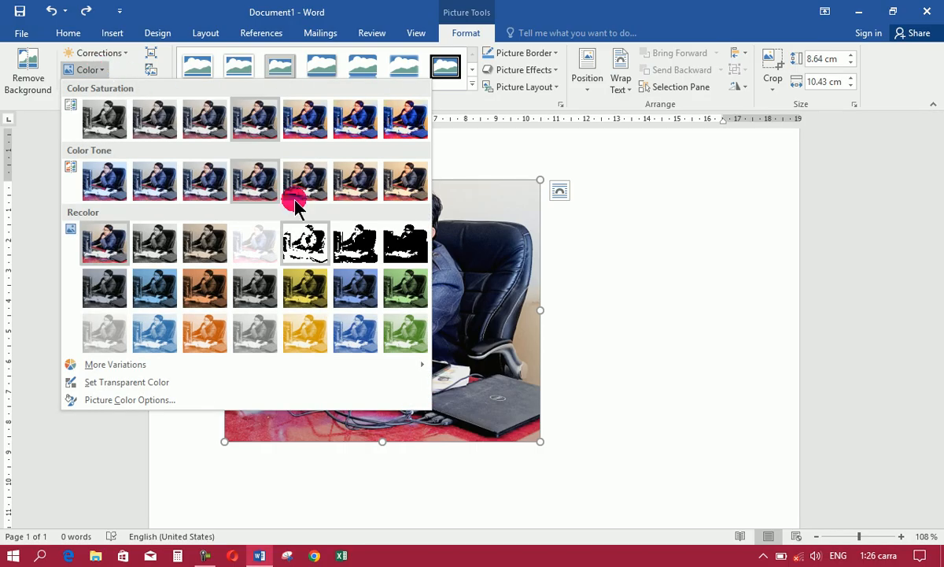
click(311, 293)
click(96, 70)
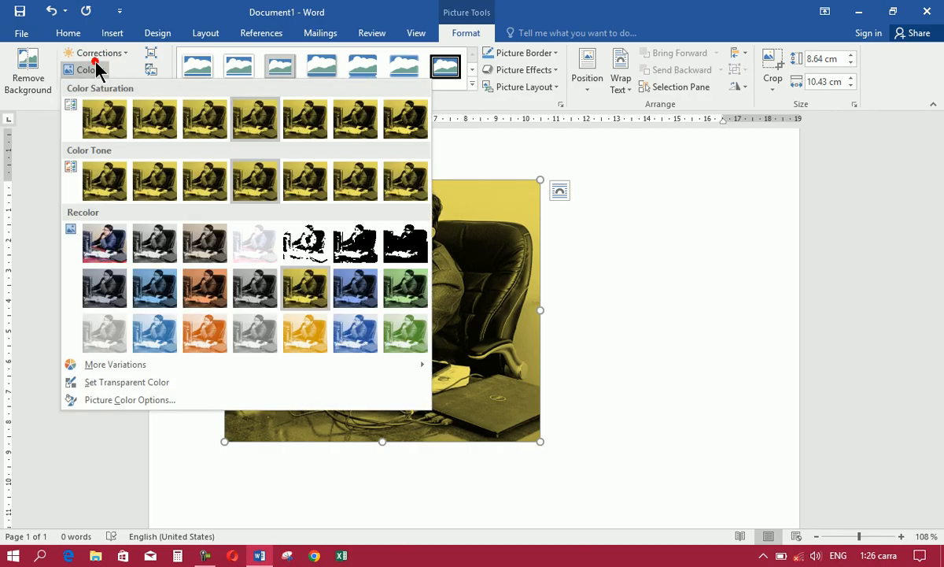
click(152, 290)
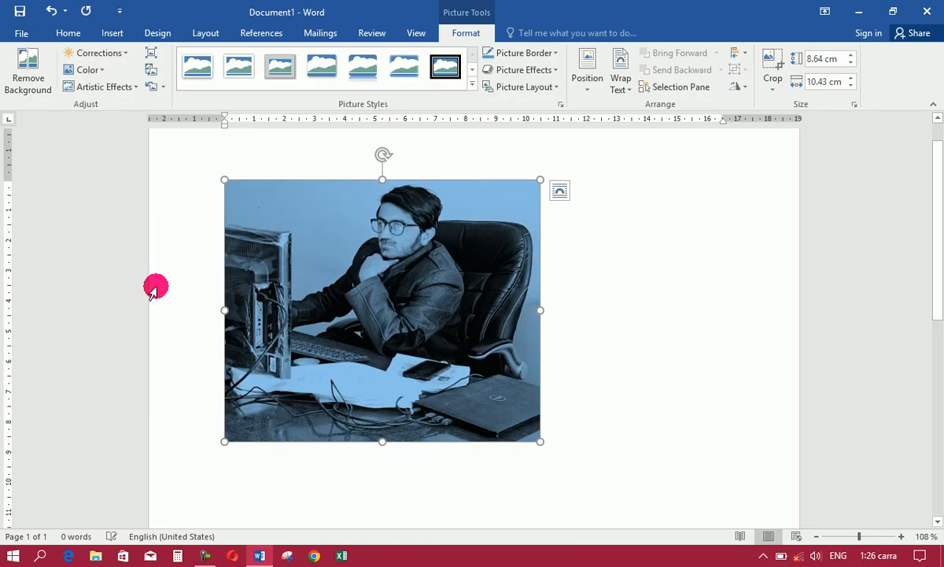
key(ctrl+z)
key(ctrl+z)
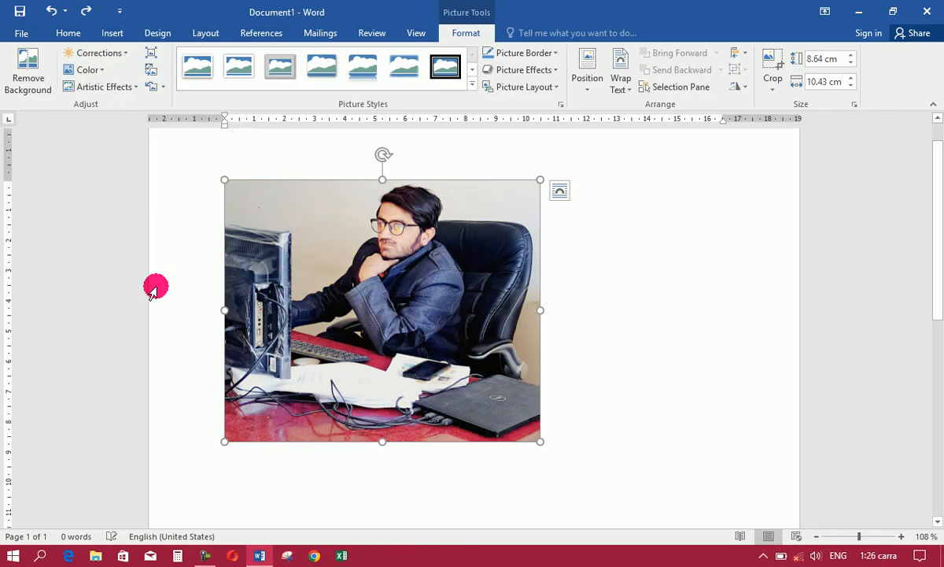
Step: Try the glowing-edges and the photocopy-style artistic effects on the picture, undoing each one
click(130, 87)
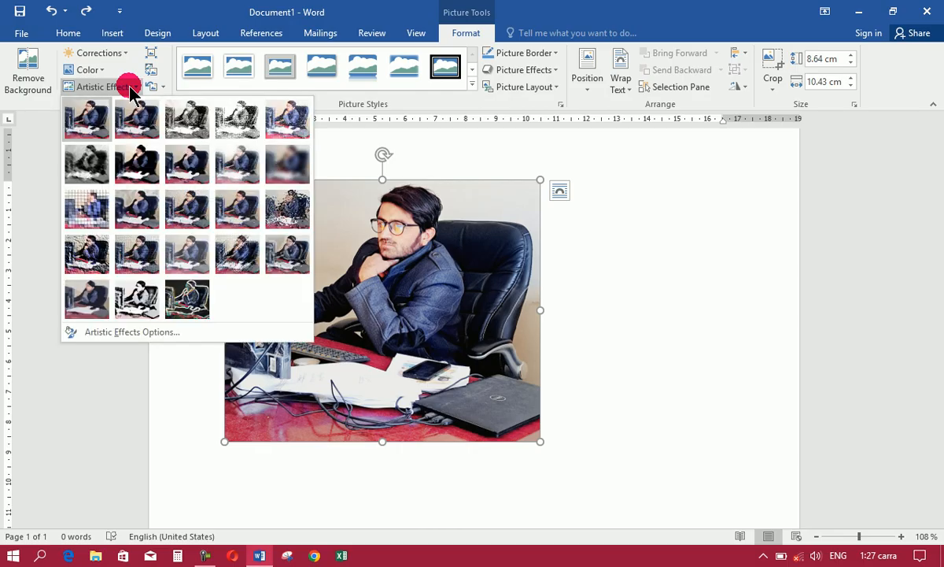
click(185, 301)
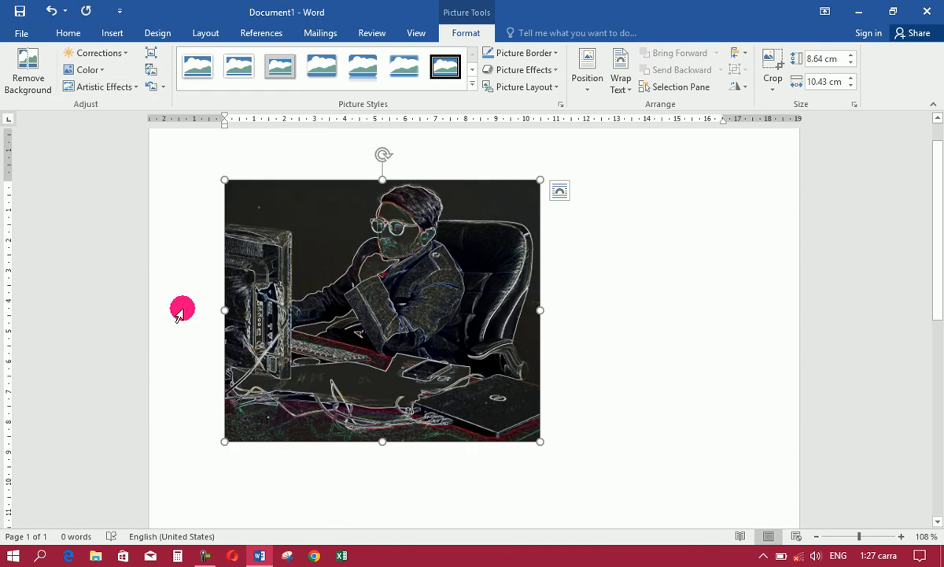
key(ctrl+z)
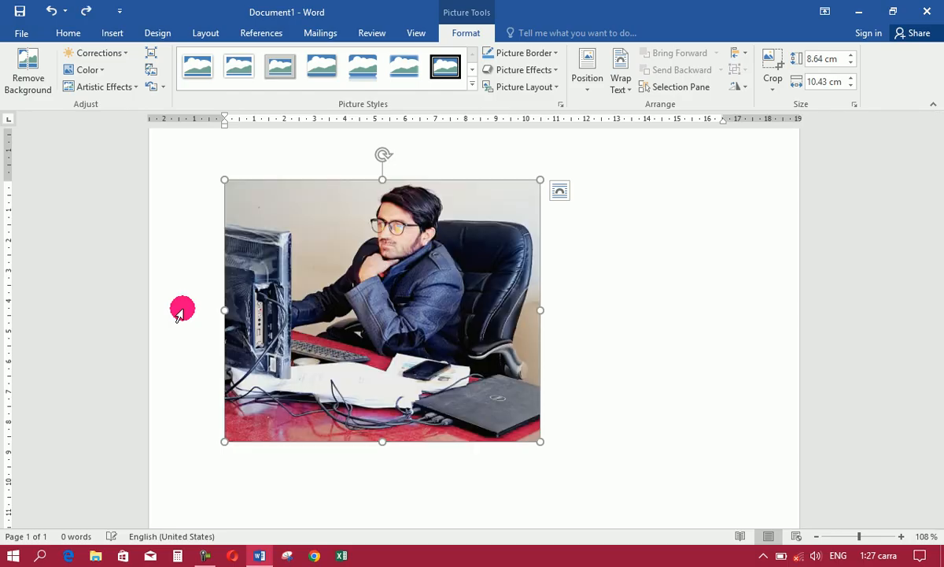
click(126, 87)
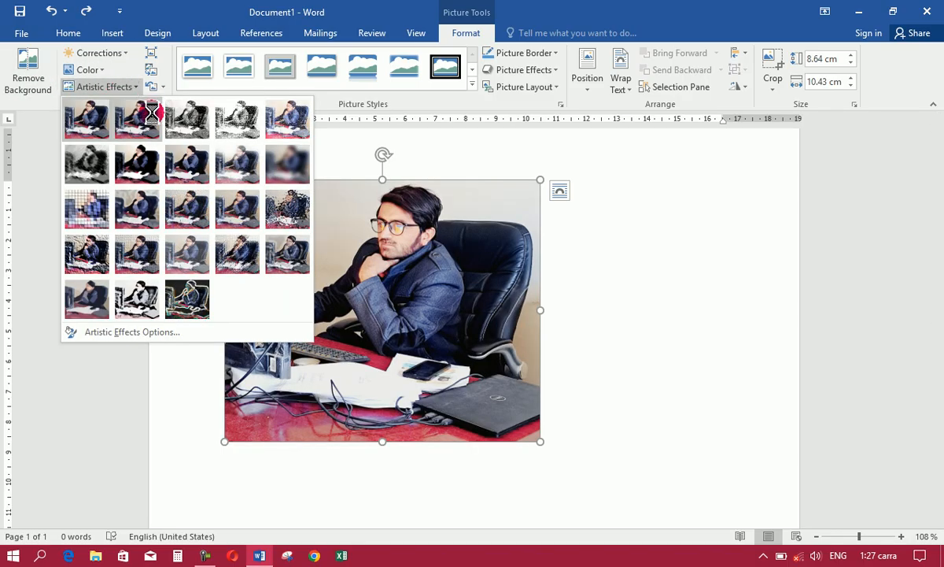
click(130, 299)
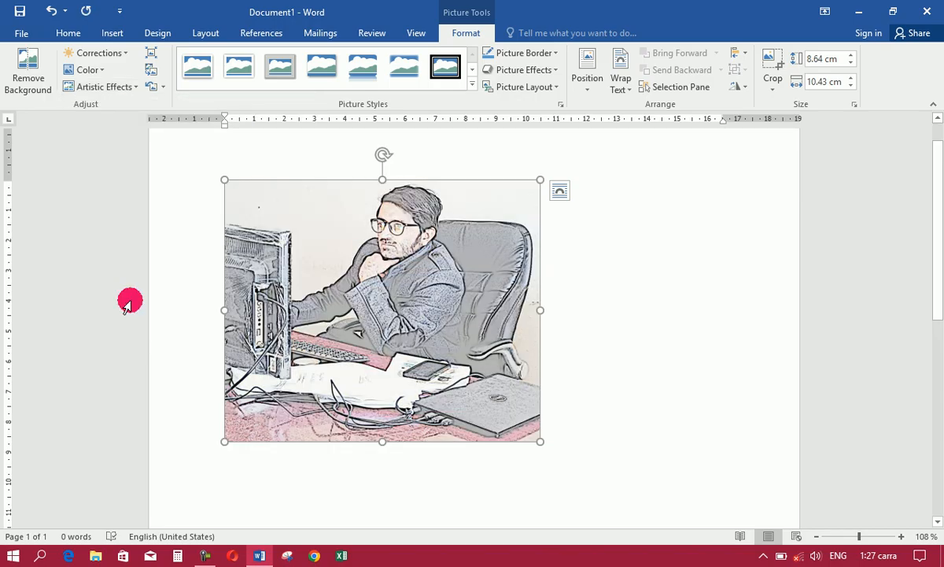
key(ctrl+z)
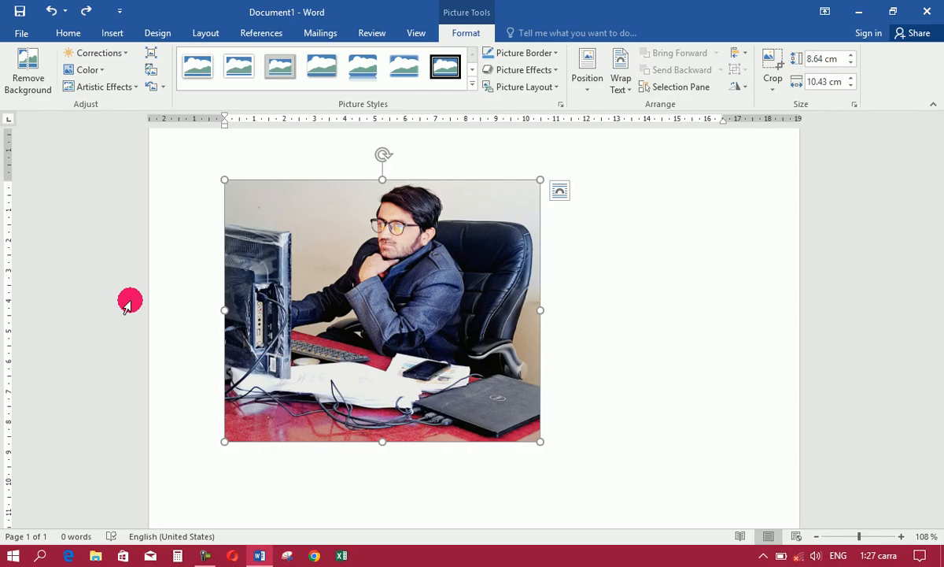
Step: Try recoloring the picture with the standard red from the additional color variations, and undo it
click(92, 70)
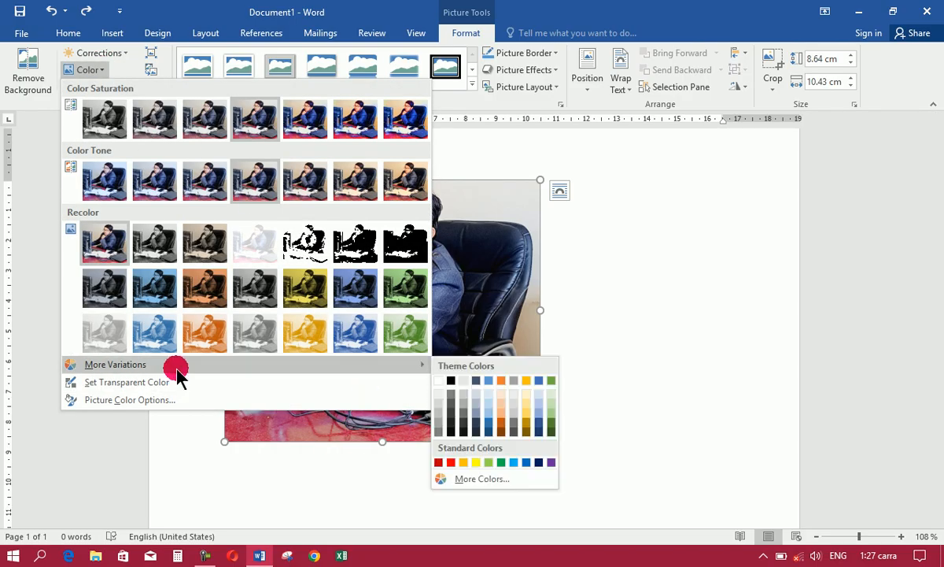
mouse_move(195, 370)
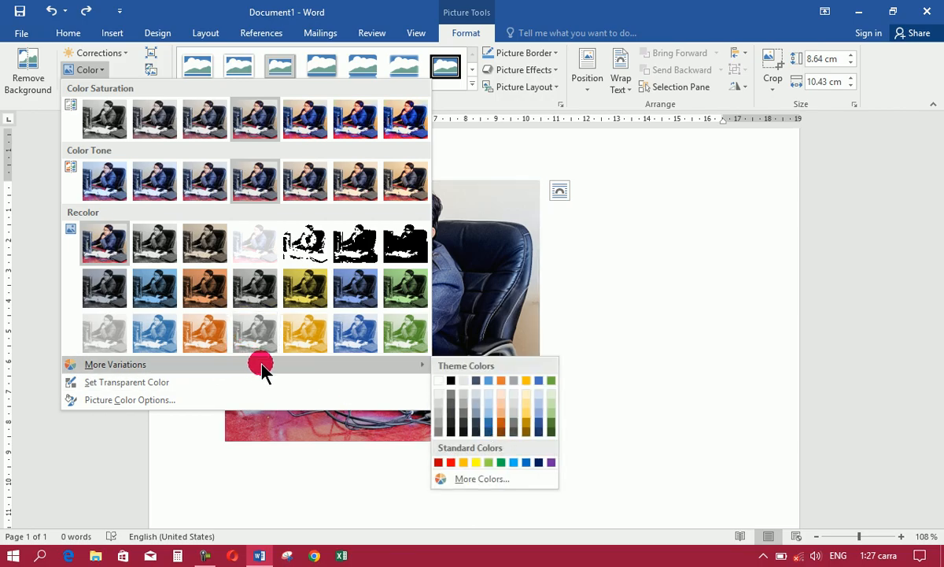
click(448, 462)
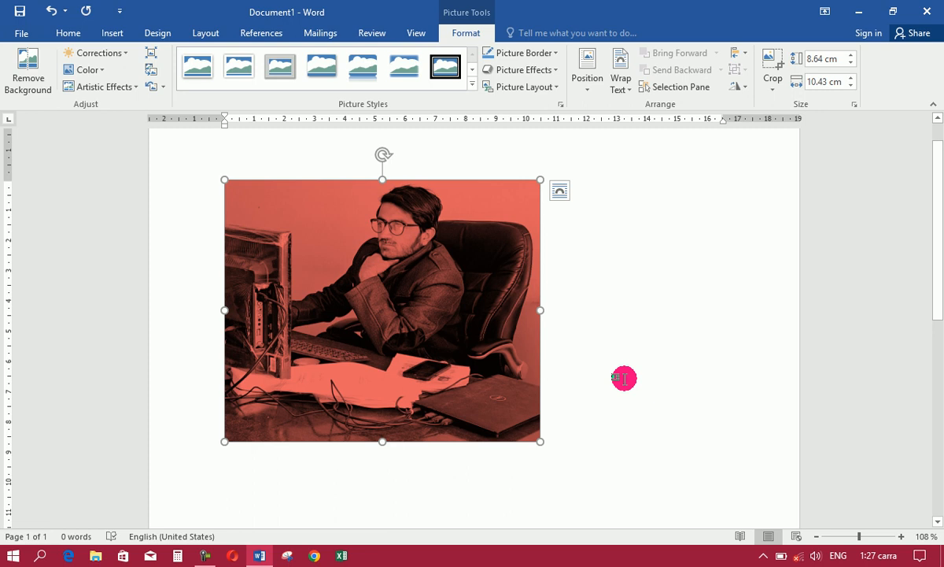
key(ctrl+z)
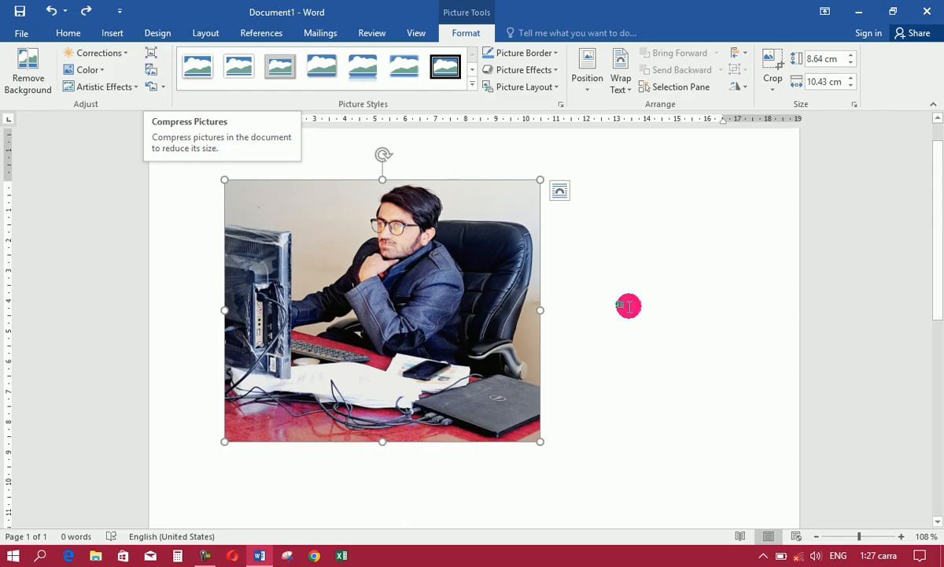
Step: Shrink the picture proportionally to about 7.3 cm high and 8.9 cm wide, and compress only this picture using the document resolution
drag(538, 442, 492, 403)
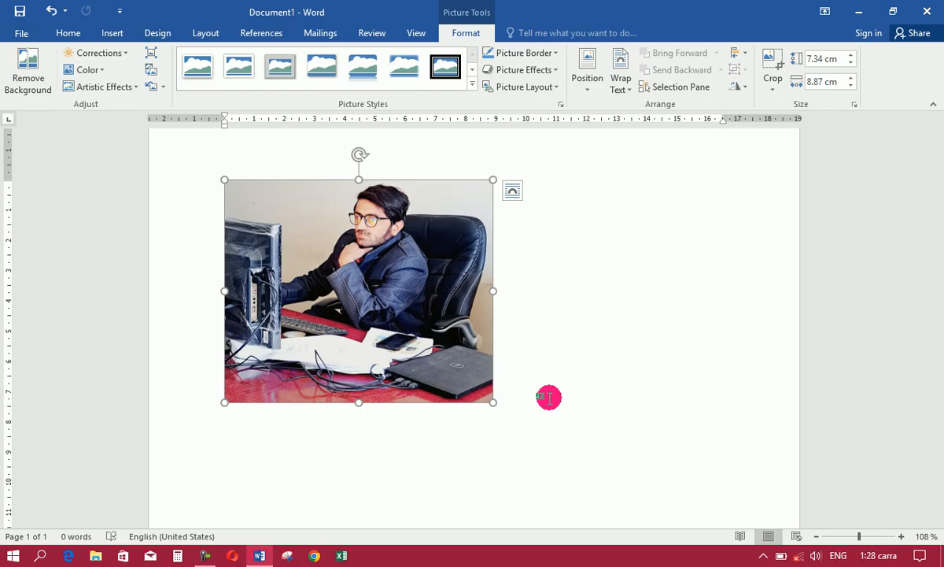
click(151, 54)
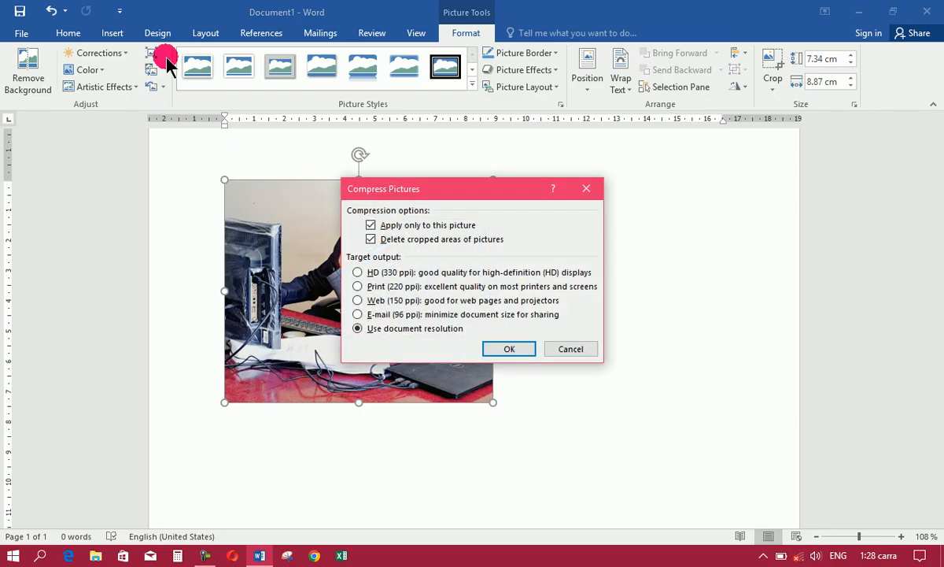
click(392, 273)
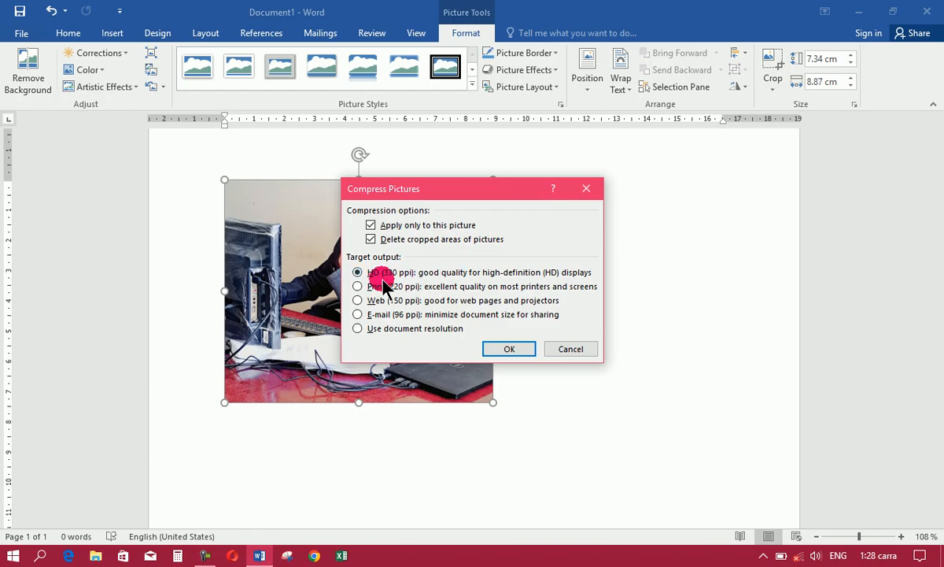
click(359, 286)
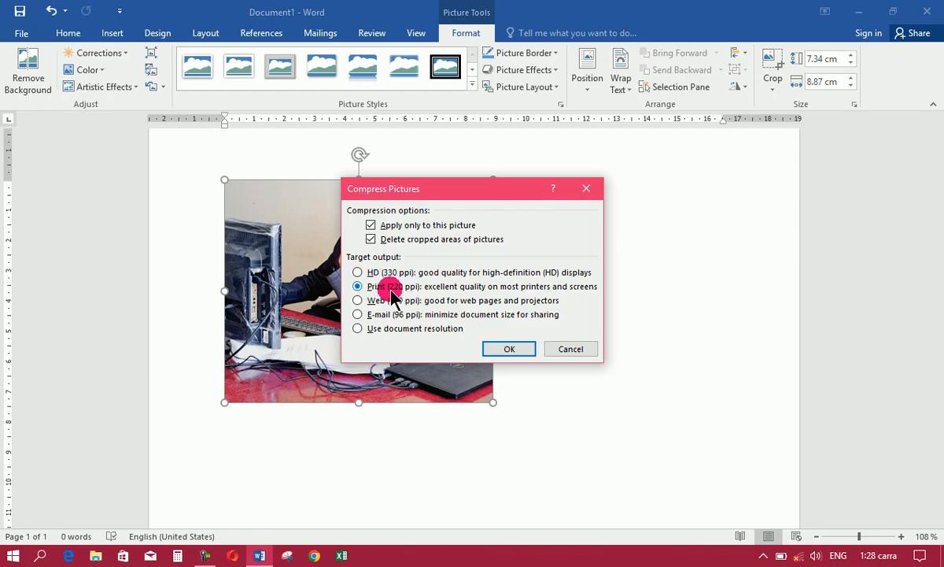
click(359, 301)
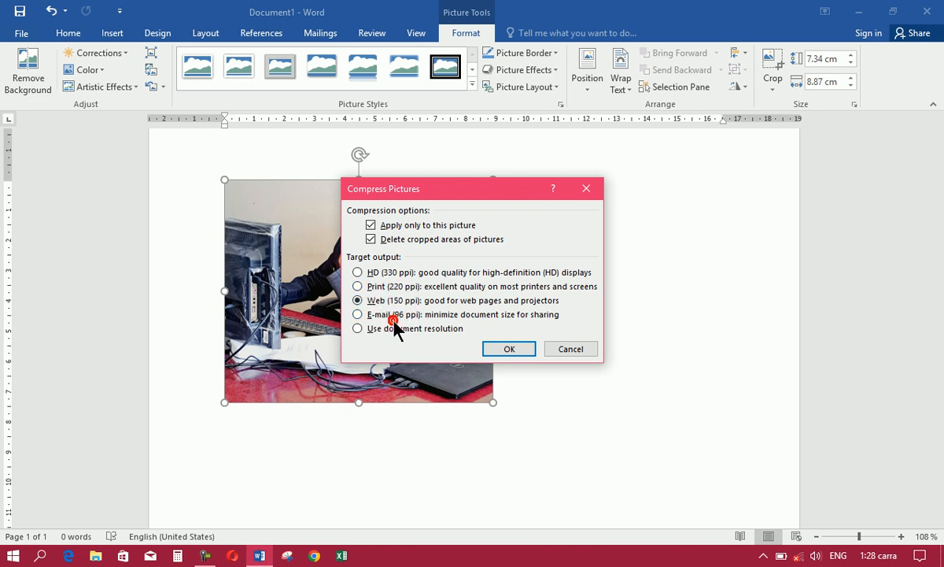
click(391, 315)
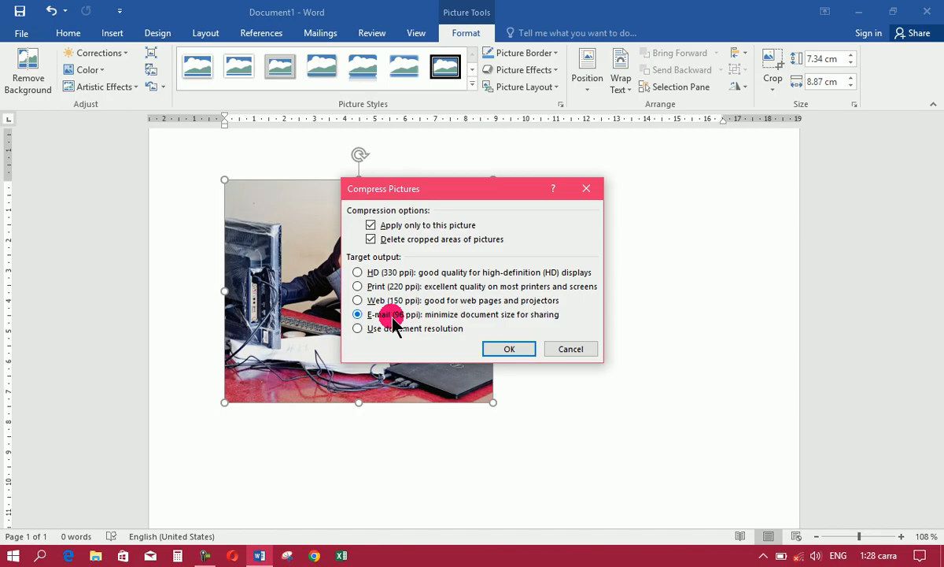
click(430, 275)
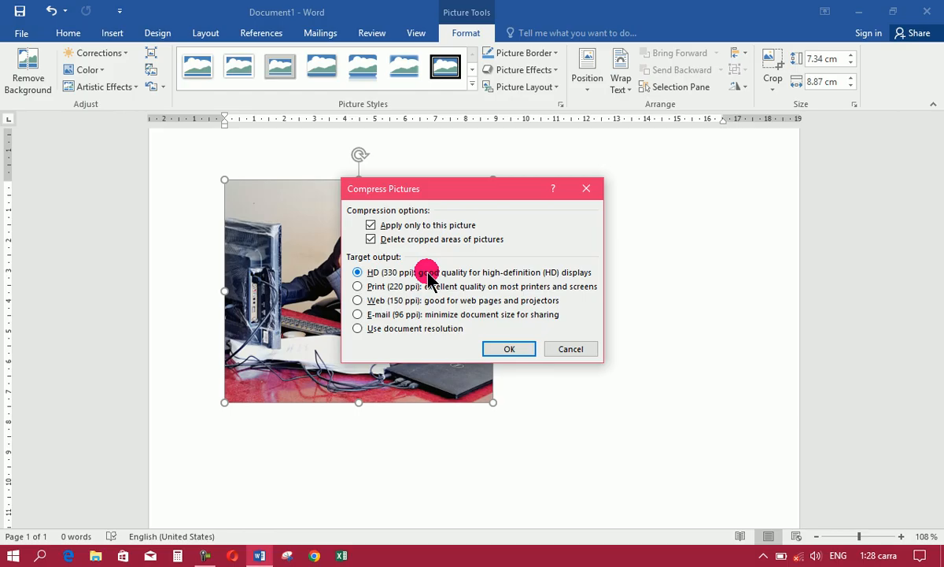
click(417, 314)
click(412, 330)
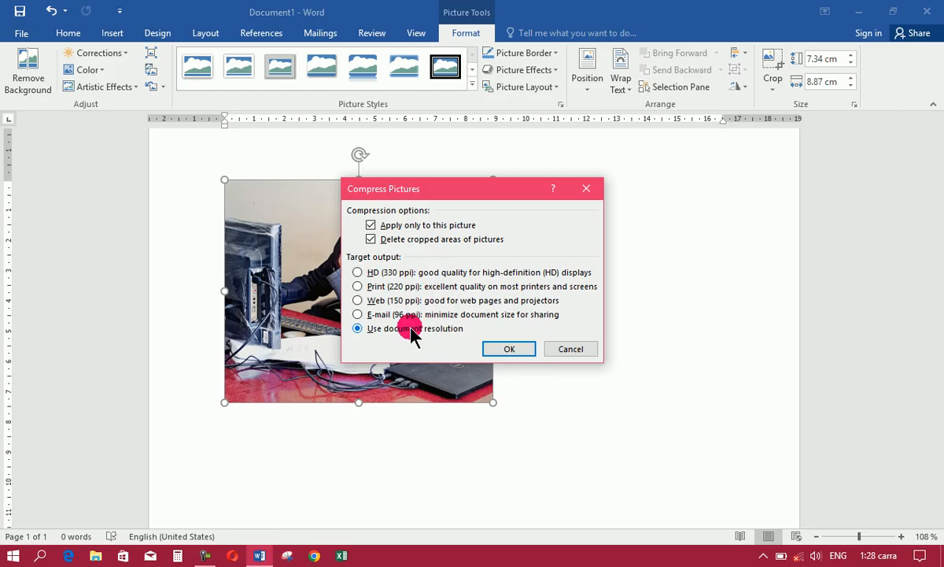
click(508, 349)
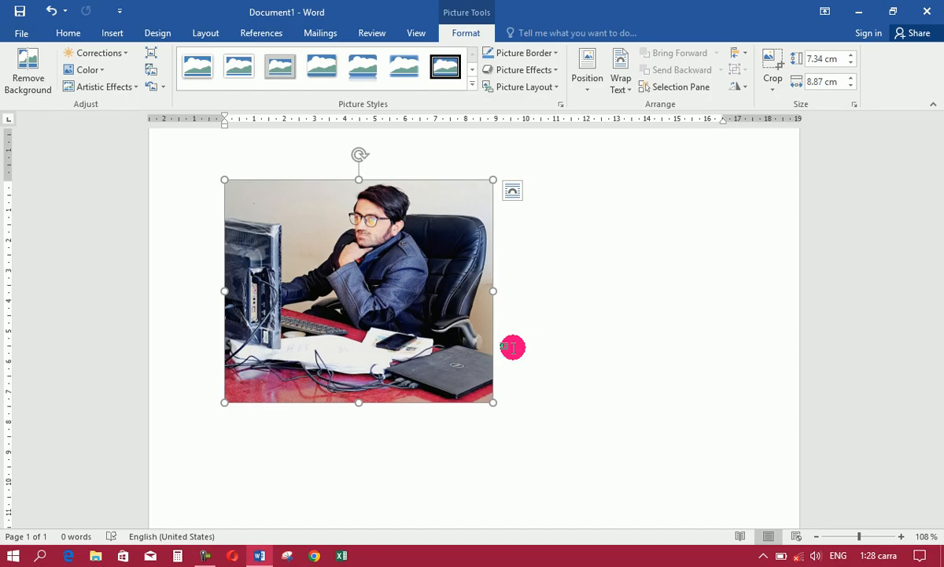
Step: Try replacing the picture with 4455.PNG from the Desktop folder by working offline, and undo the change
click(155, 74)
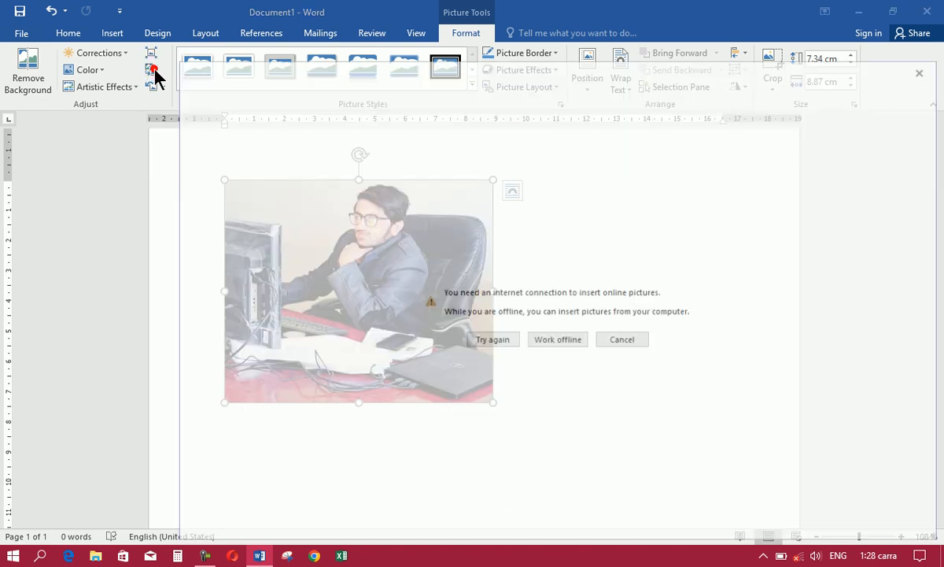
click(567, 339)
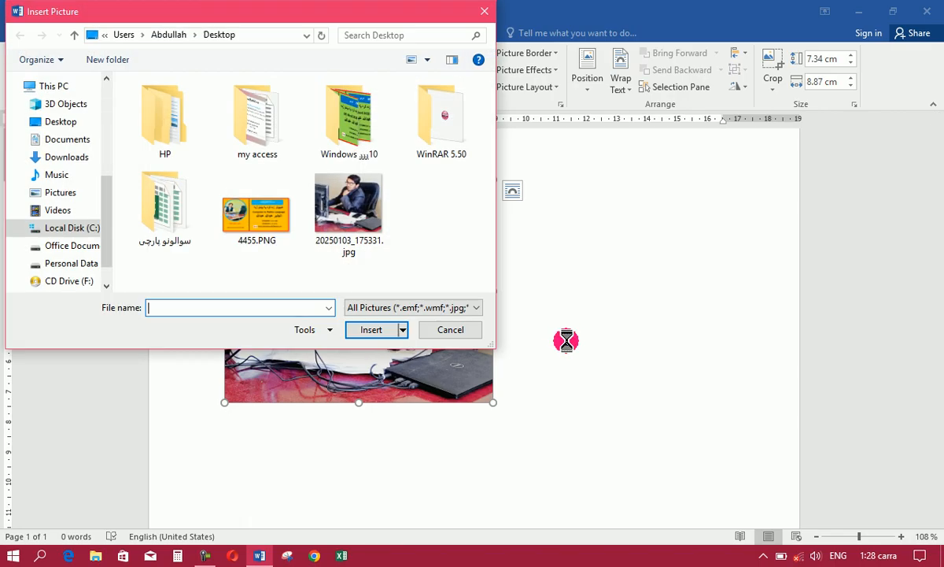
double_click(241, 220)
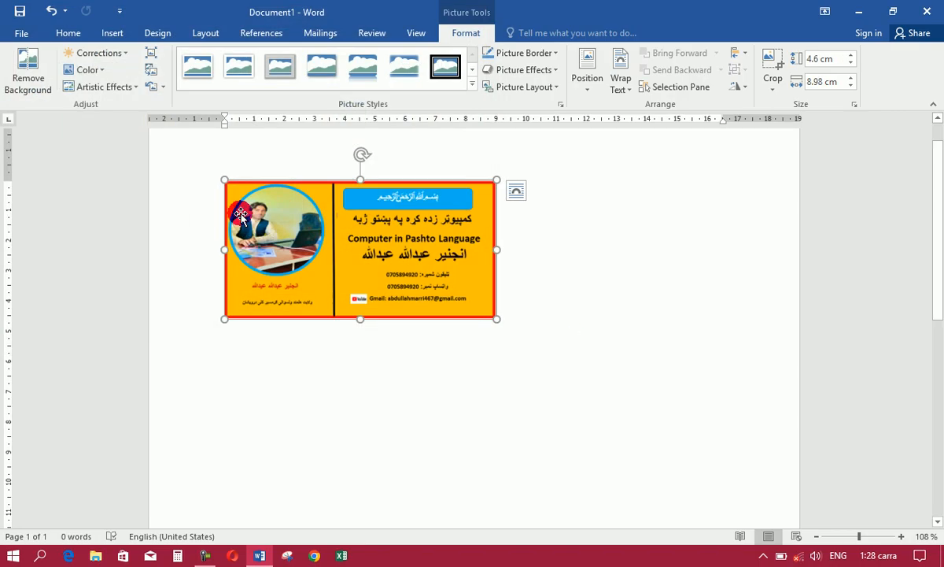
key(ctrl+z)
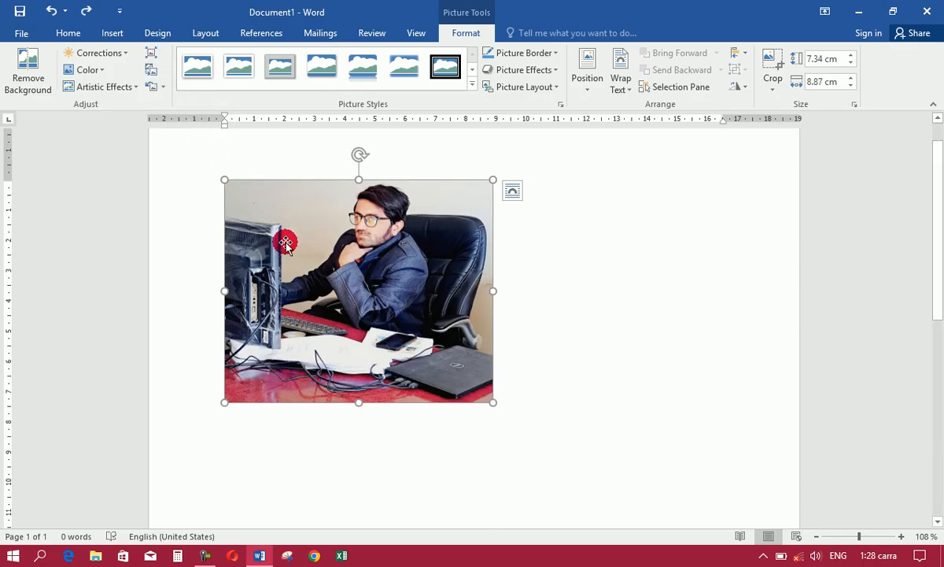
Step: Recolor the picture with the light orange preset and enlarge it proportionally to about 11.2 cm high and 13.5 cm wide
click(161, 87)
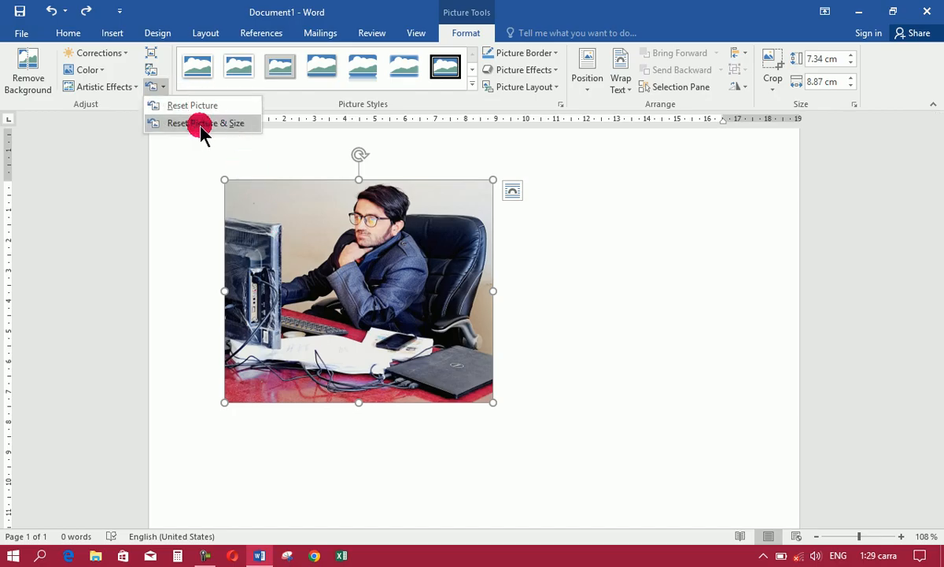
click(565, 237)
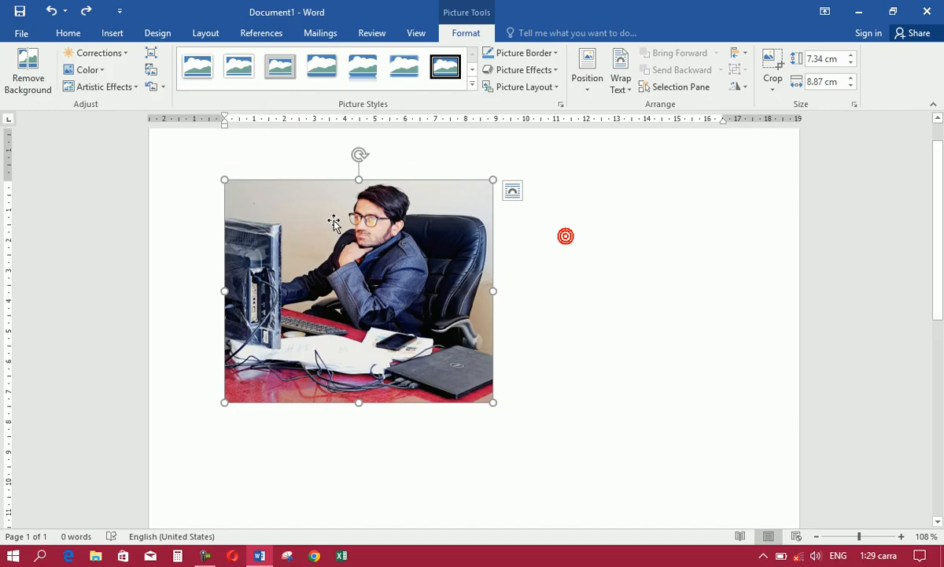
click(96, 70)
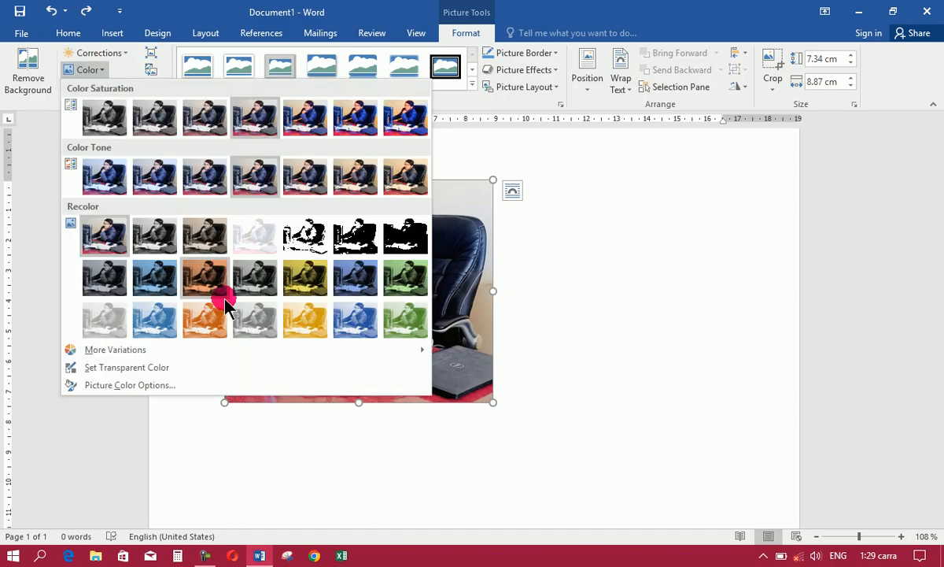
click(208, 329)
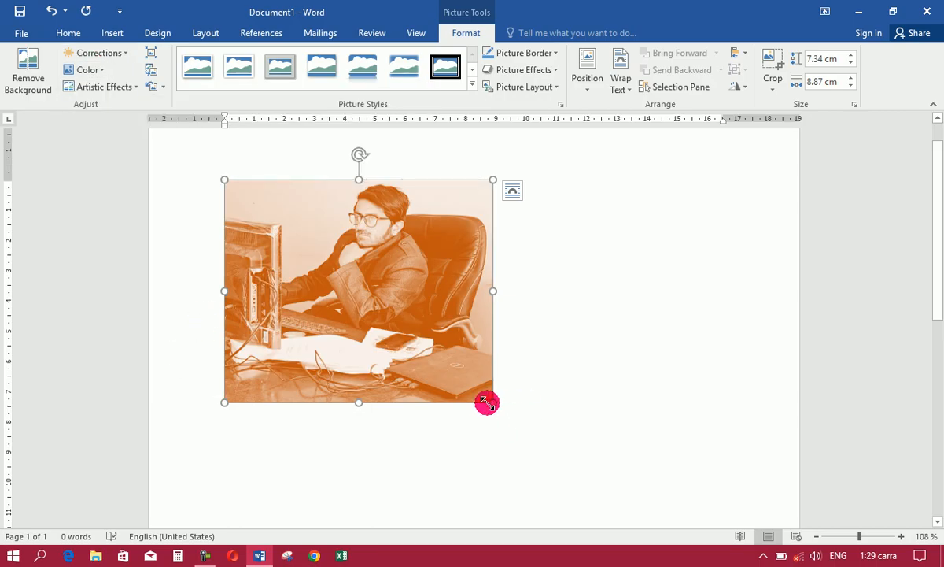
drag(490, 403, 627, 460)
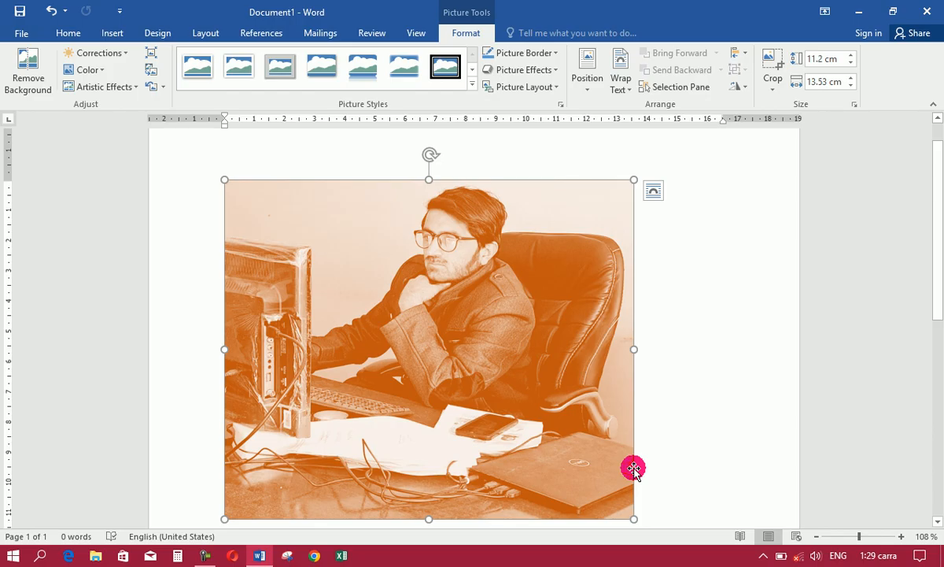
Step: Reset the orange picture's formatting while keeping its enlarged size
click(160, 88)
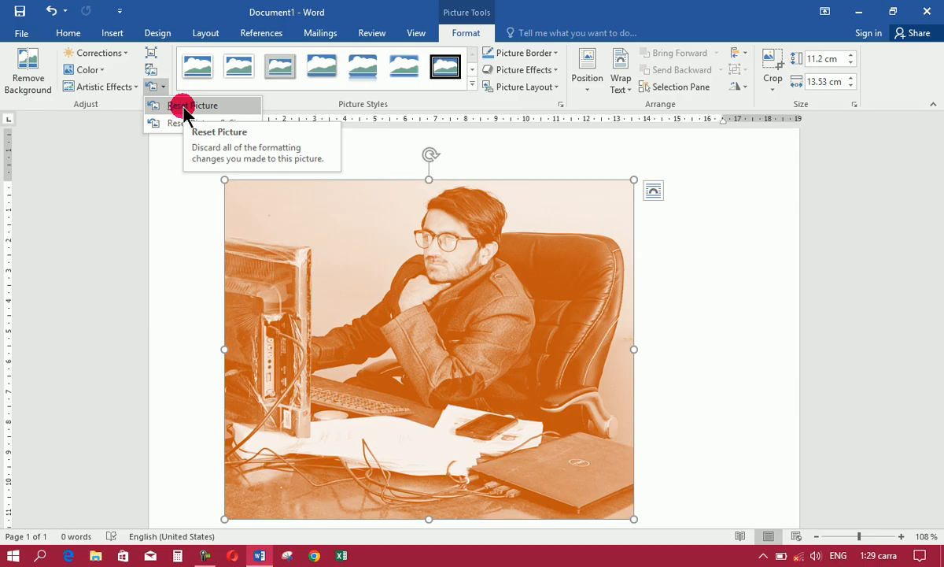
click(184, 110)
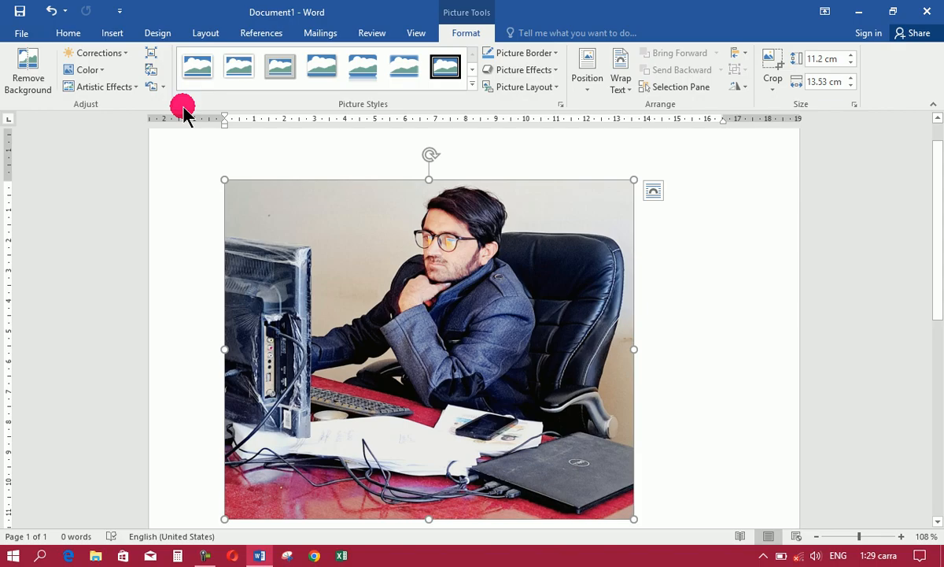
Step: Recolor the picture with the light blue preset, and reset both its formatting and its size
click(98, 69)
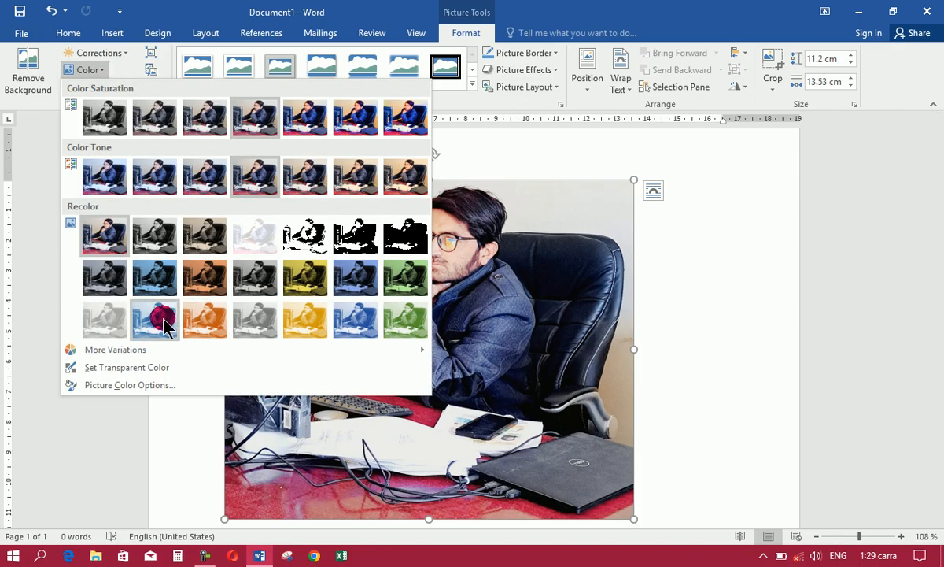
click(155, 319)
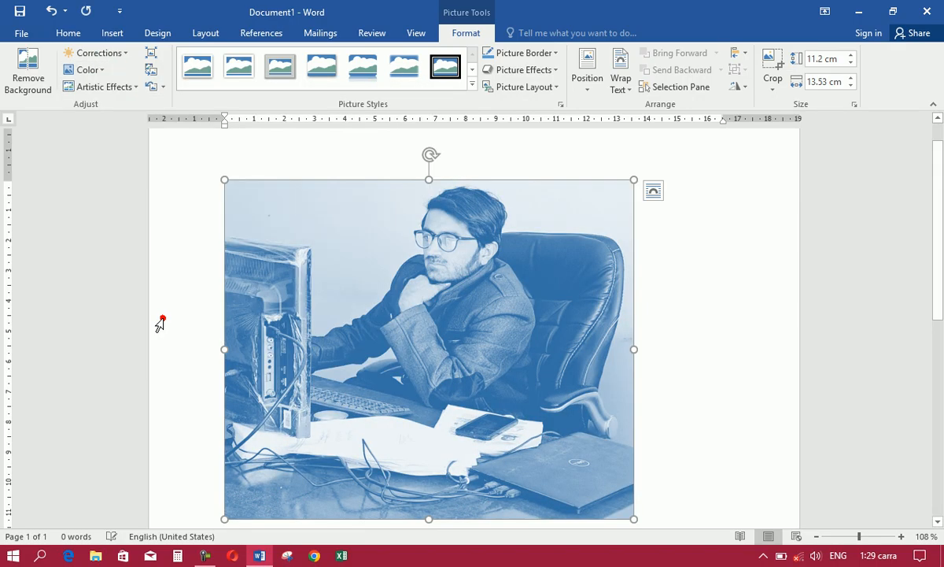
click(163, 86)
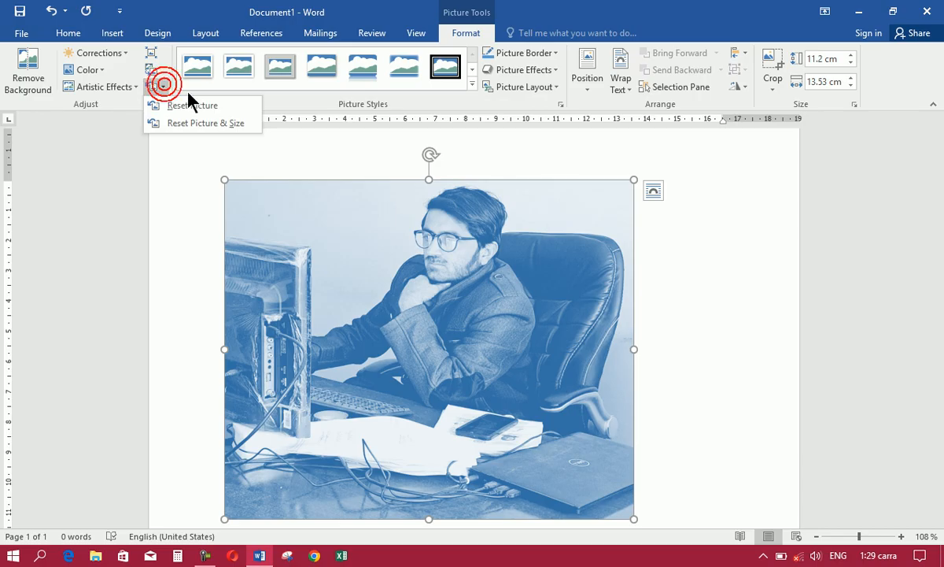
click(213, 126)
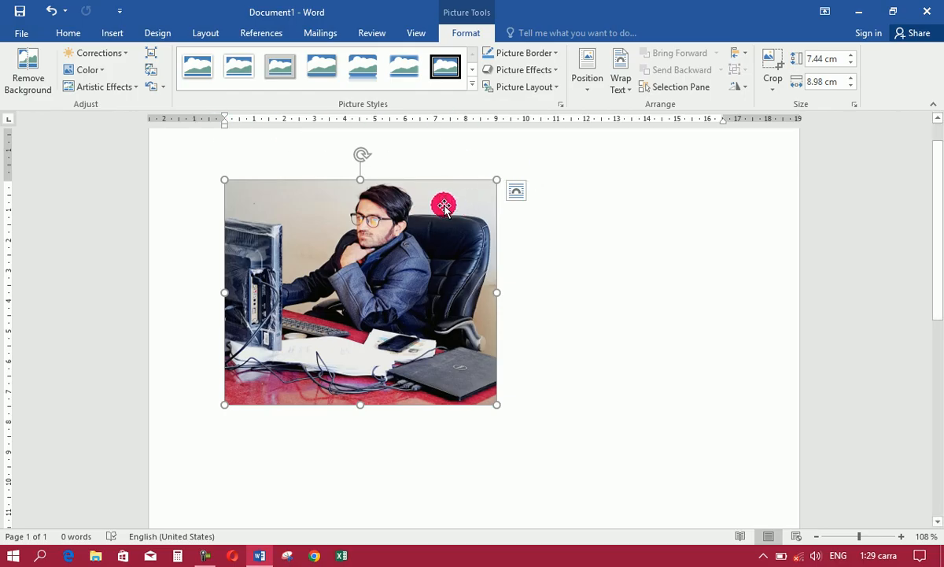
click(472, 85)
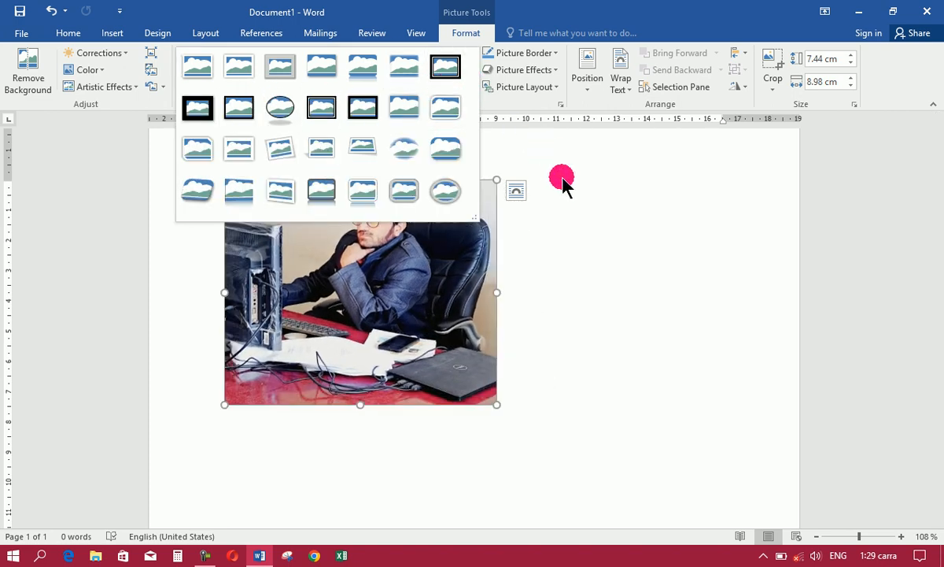
click(579, 202)
click(324, 221)
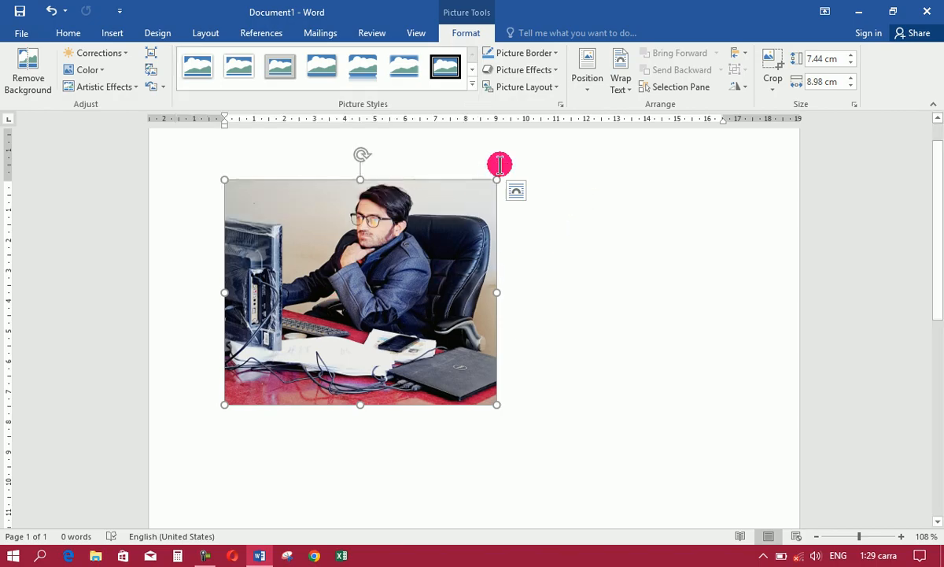
Step: Add a border in the standard red color to the picture and set its weight to 6 pt
click(554, 56)
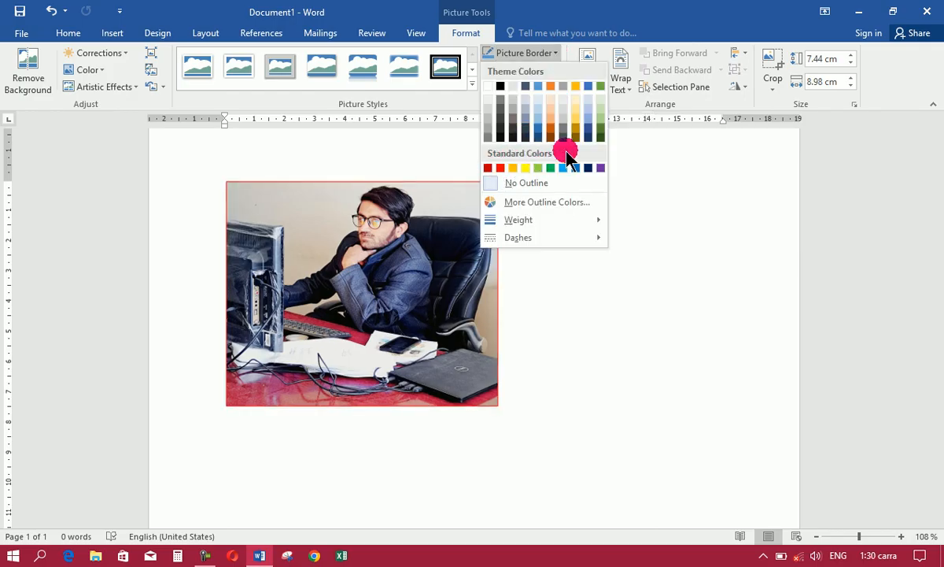
click(500, 168)
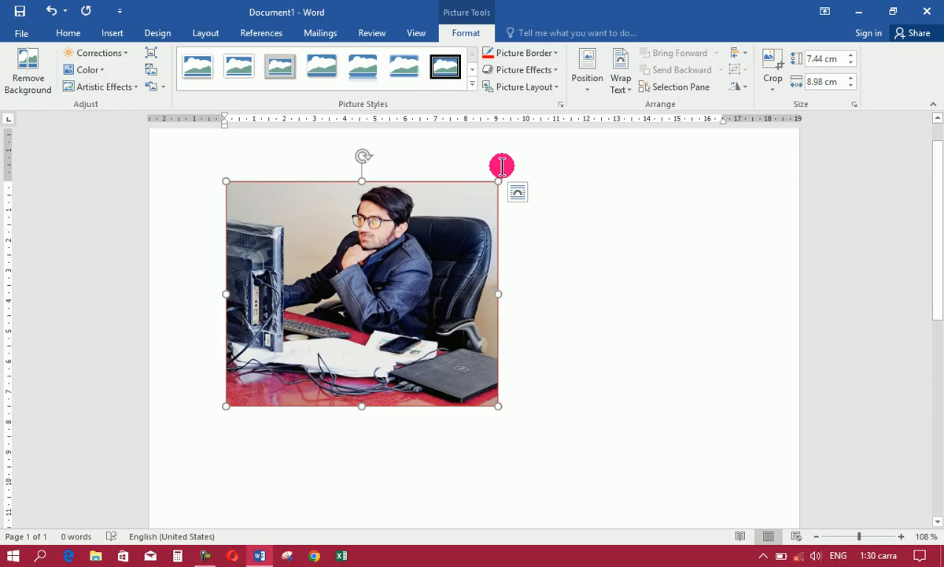
click(557, 55)
mouse_move(523, 226)
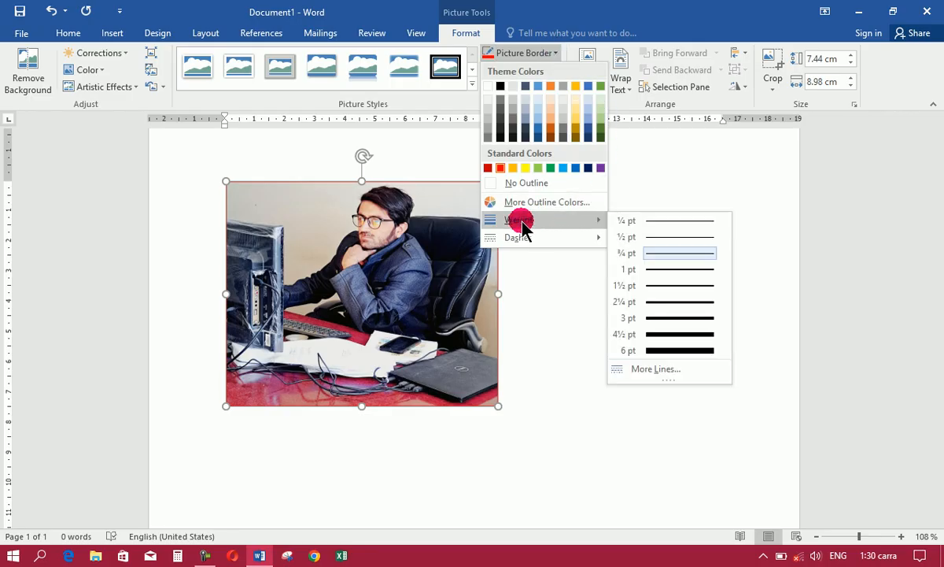
click(673, 351)
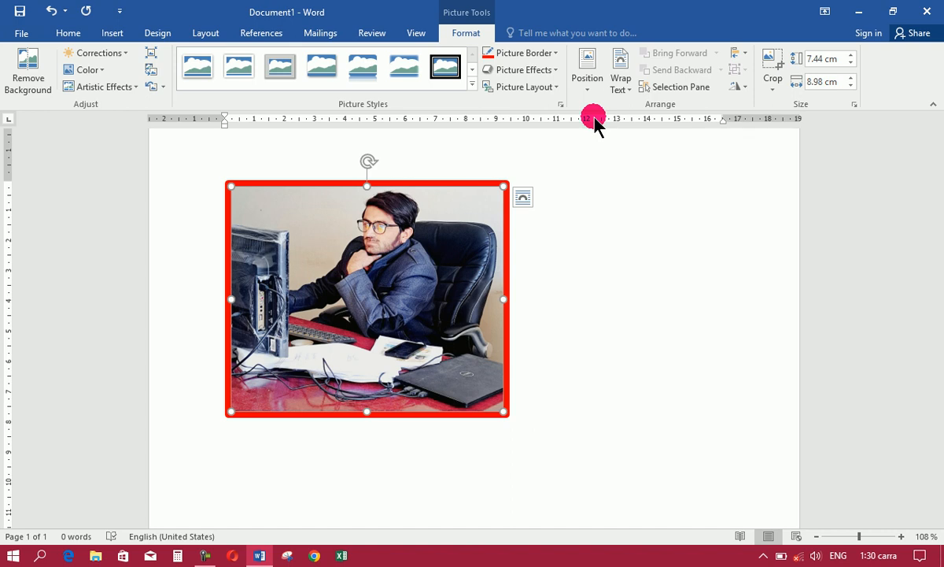
Step: Remove the picture's outline, and reapply the border in the standard red color
click(552, 52)
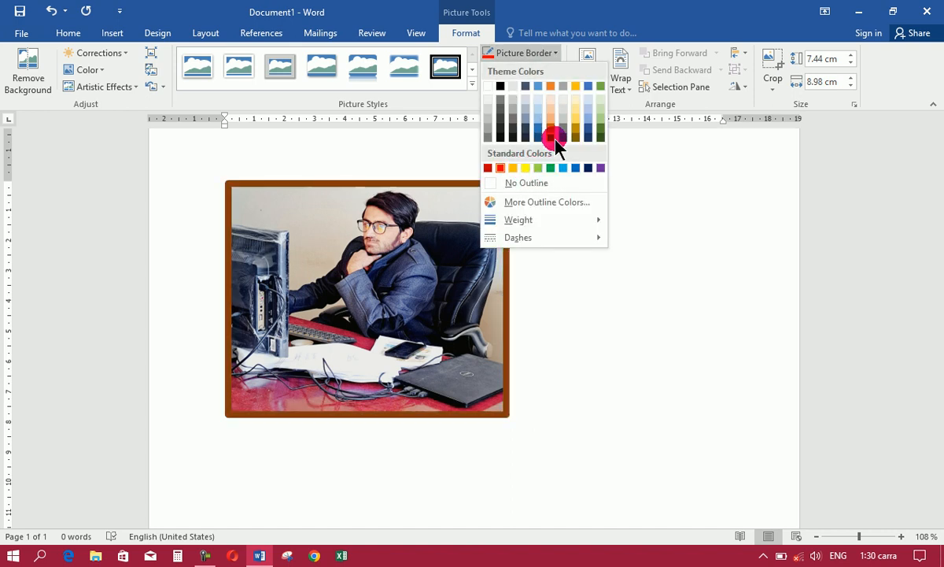
mouse_move(547, 222)
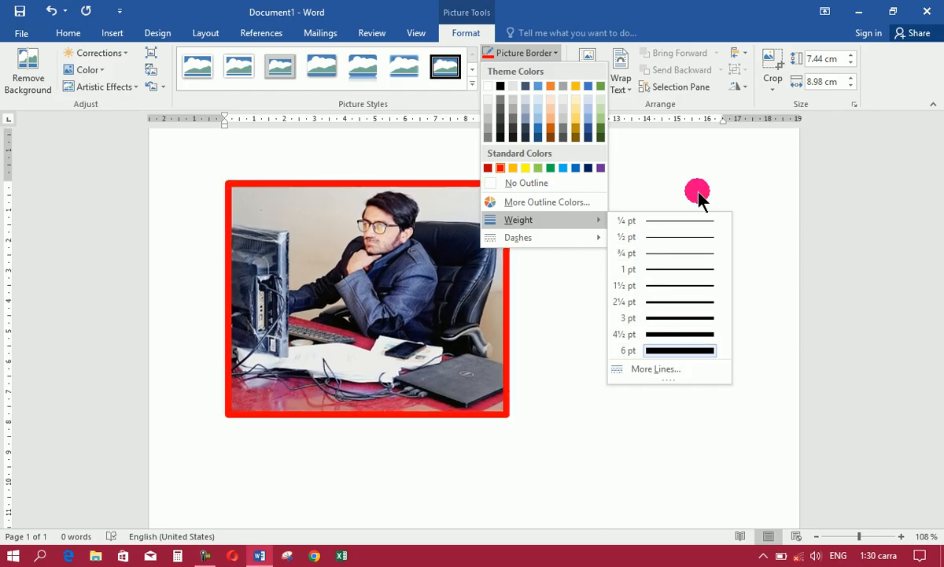
click(555, 183)
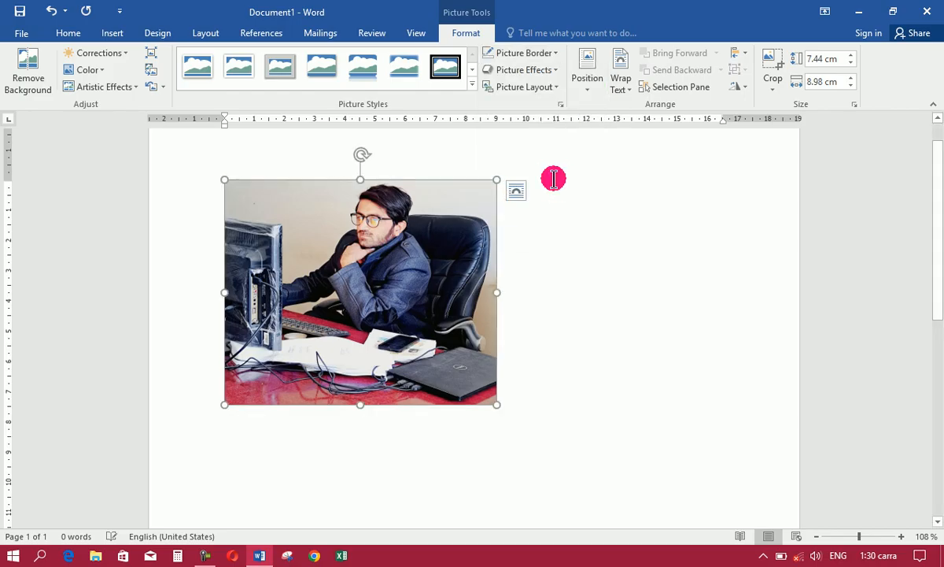
click(554, 53)
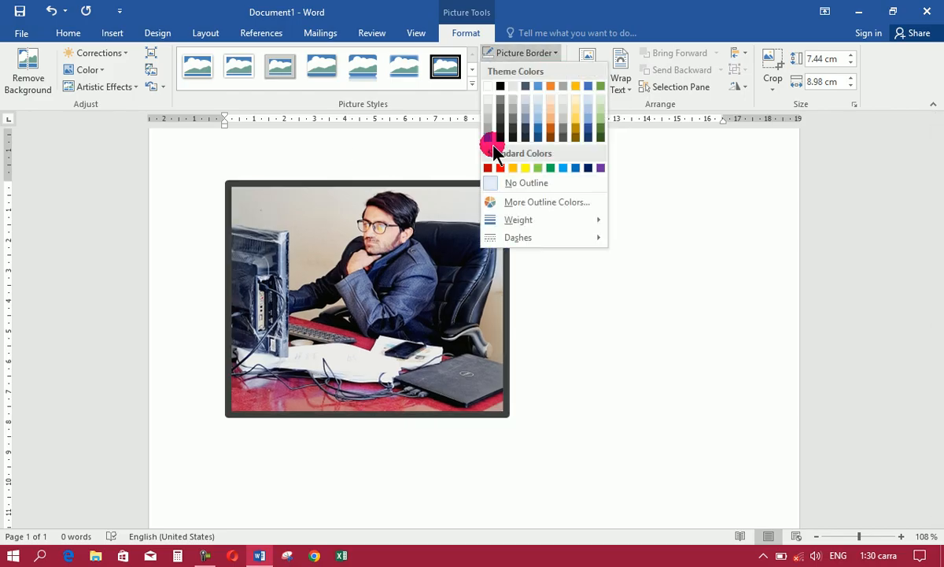
click(499, 168)
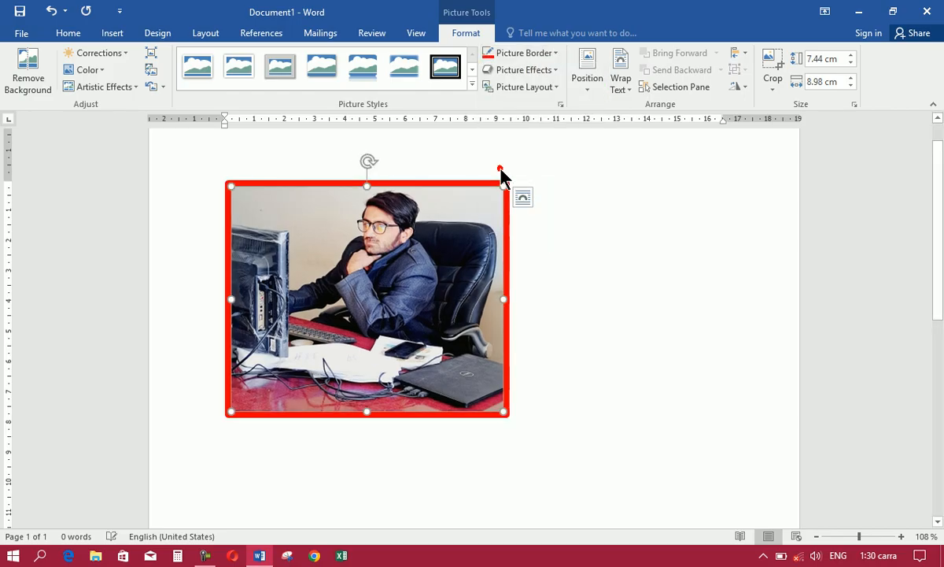
Step: Try the long-dash line style on the picture's red border, and set it back to a solid line
click(553, 54)
mouse_move(547, 240)
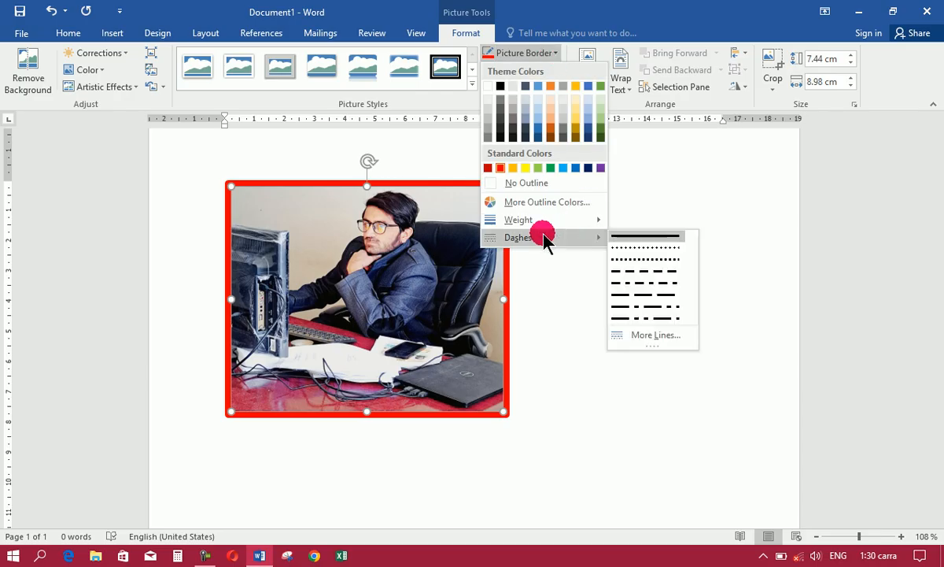
click(638, 291)
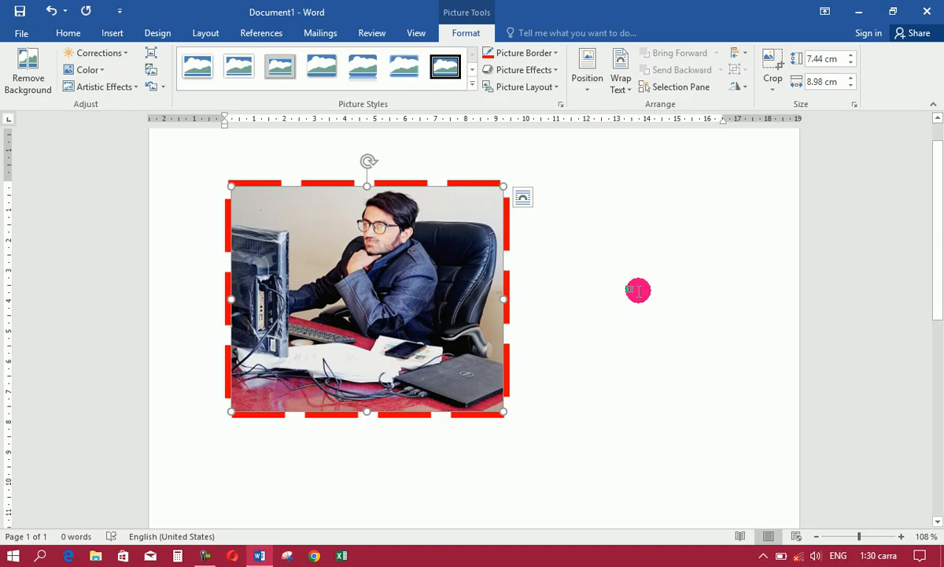
click(551, 53)
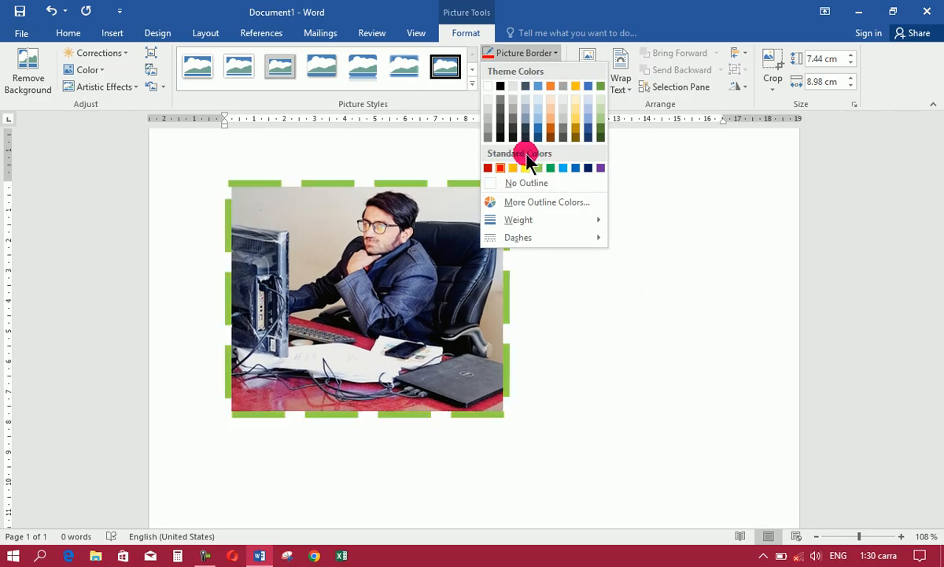
click(624, 237)
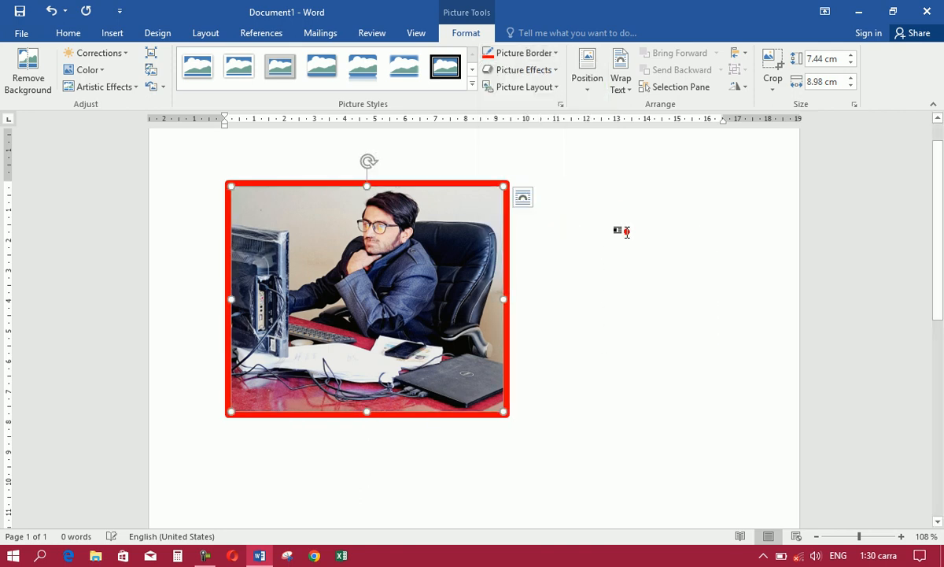
Step: Apply the third reflection variation in the second row to the red-bordered picture
click(557, 69)
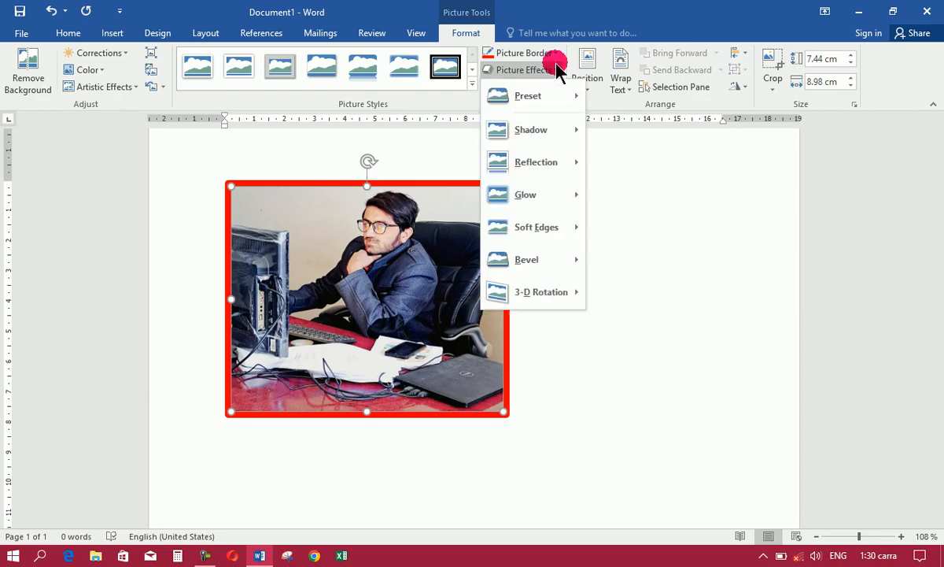
mouse_move(553, 100)
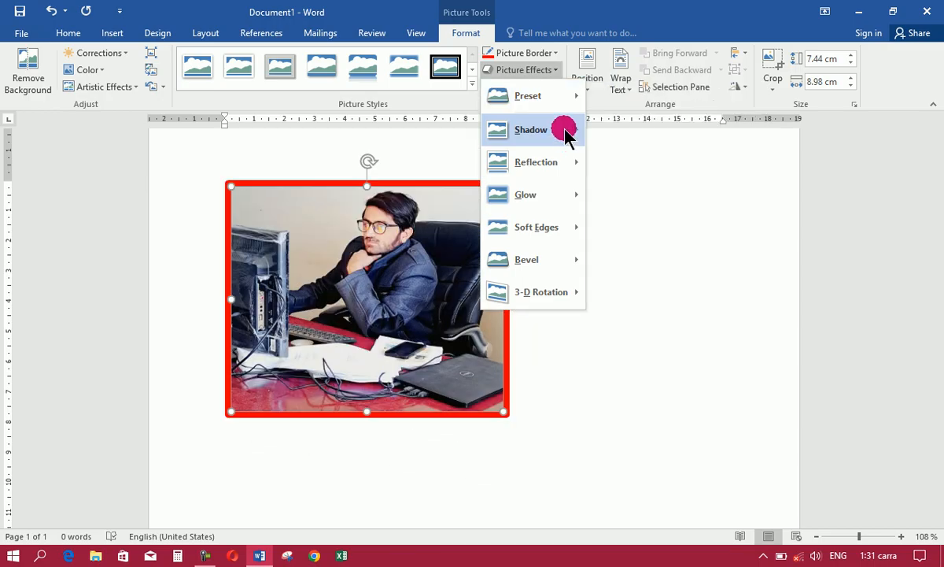
mouse_move(564, 131)
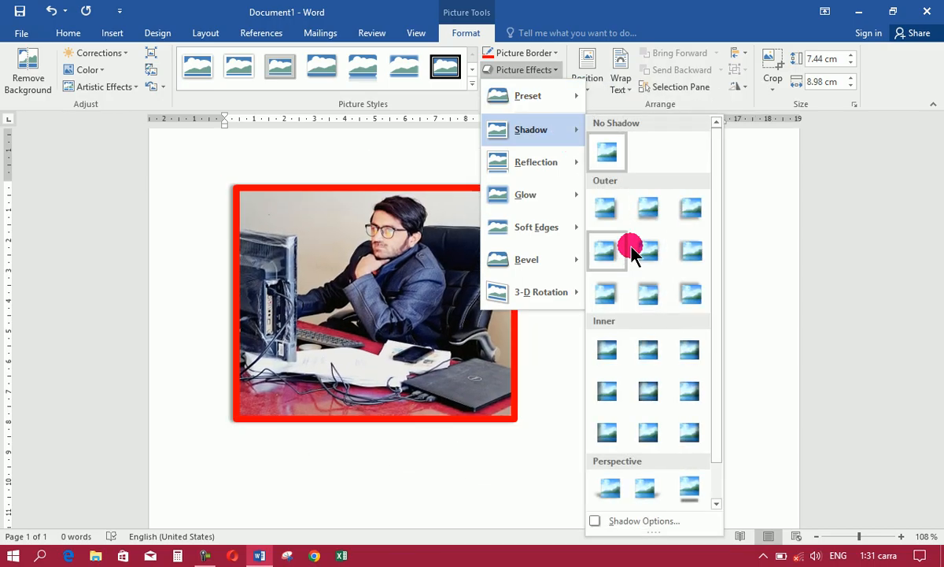
mouse_move(540, 163)
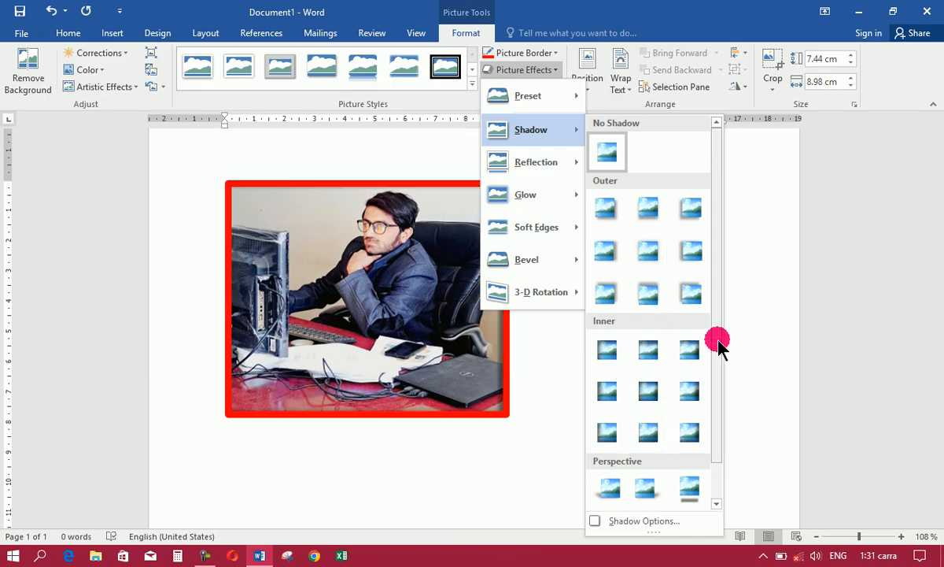
scroll(719, 346, down, 2)
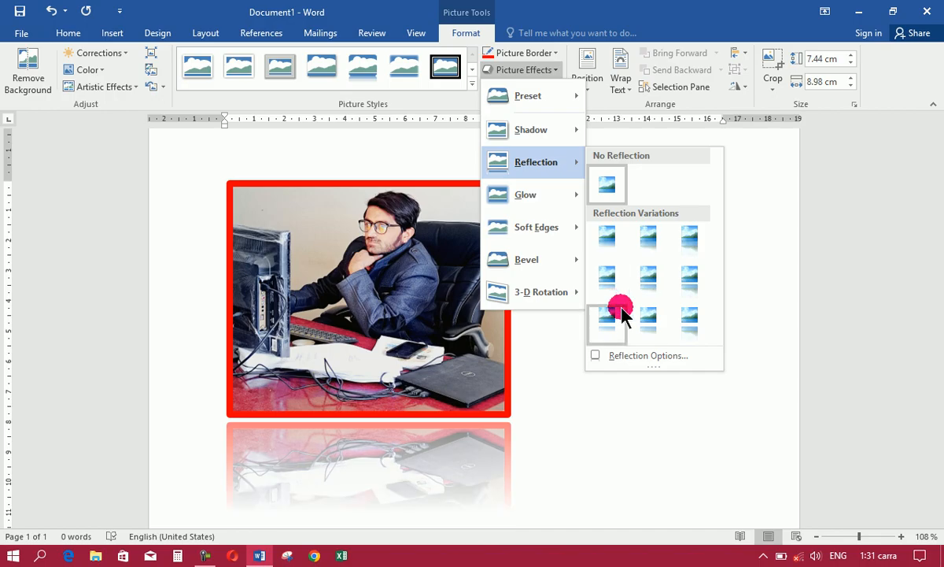
click(691, 290)
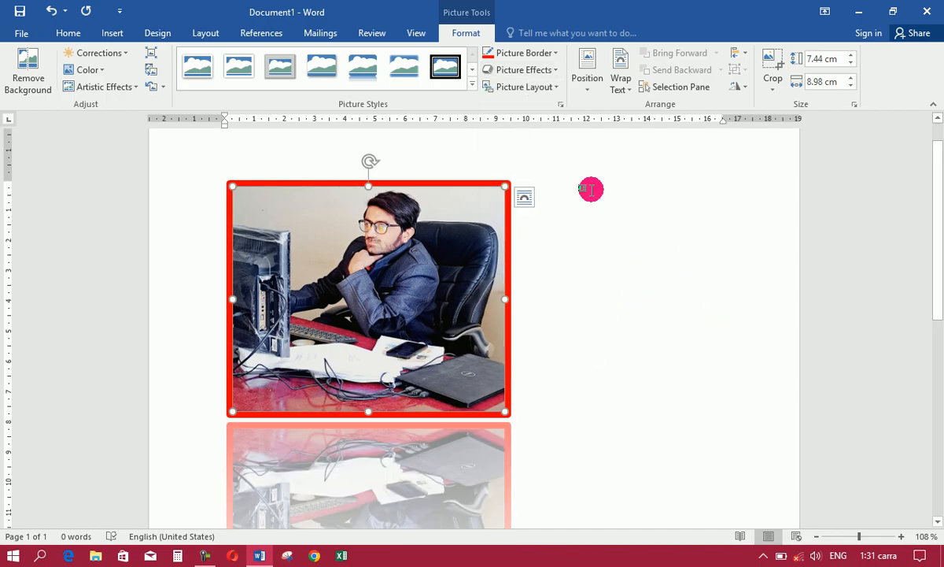
Step: Preview the glow, soft edges, bevel and 3-D rotation effects on the picture without applying any of them
click(547, 69)
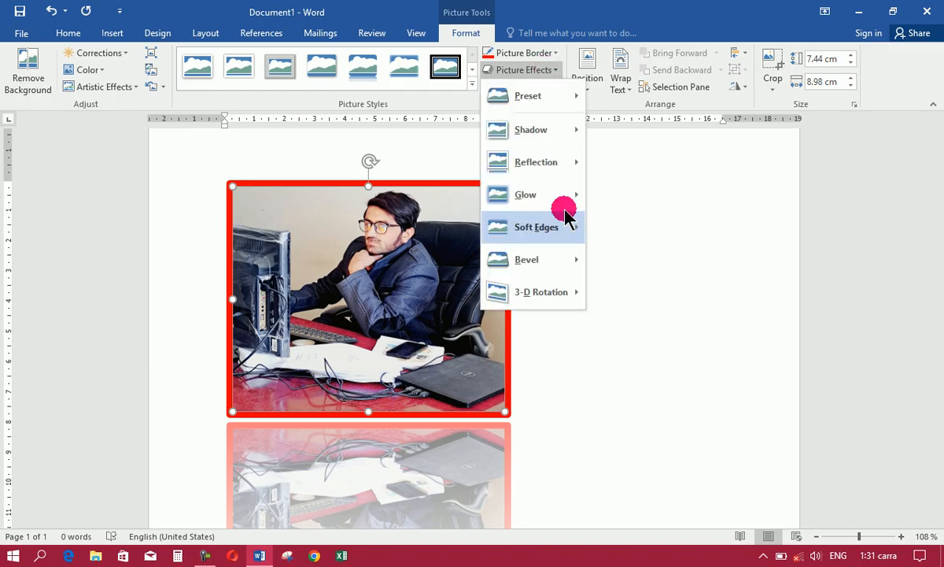
click(537, 195)
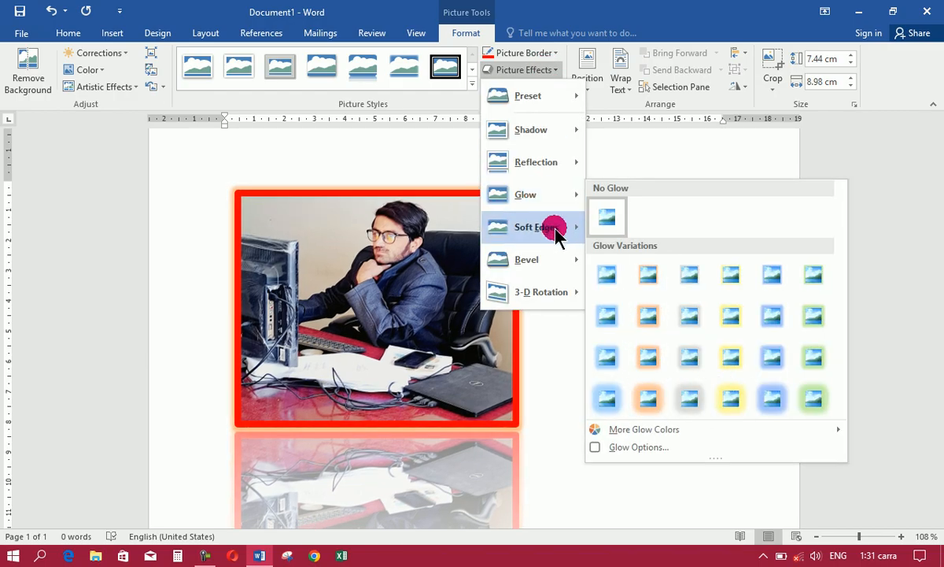
mouse_move(563, 225)
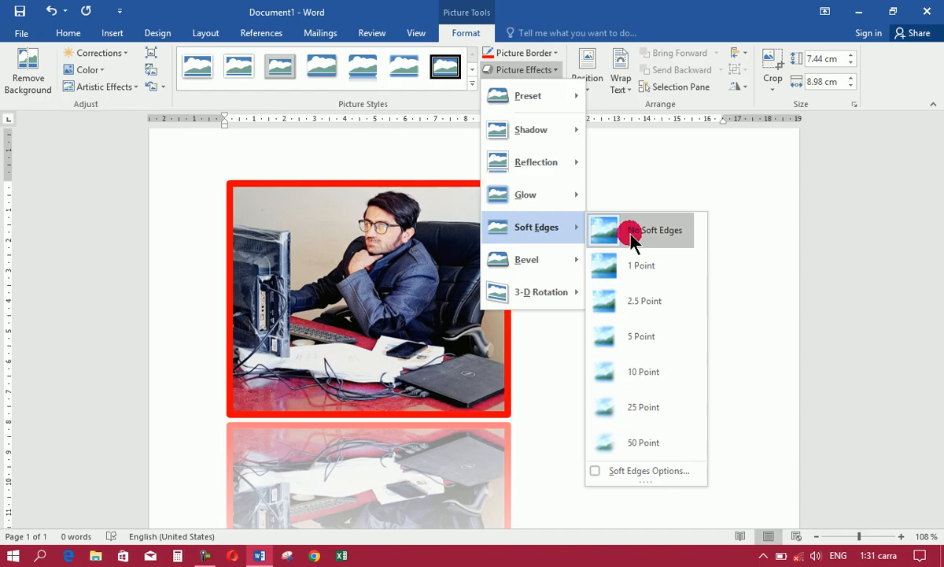
mouse_move(544, 251)
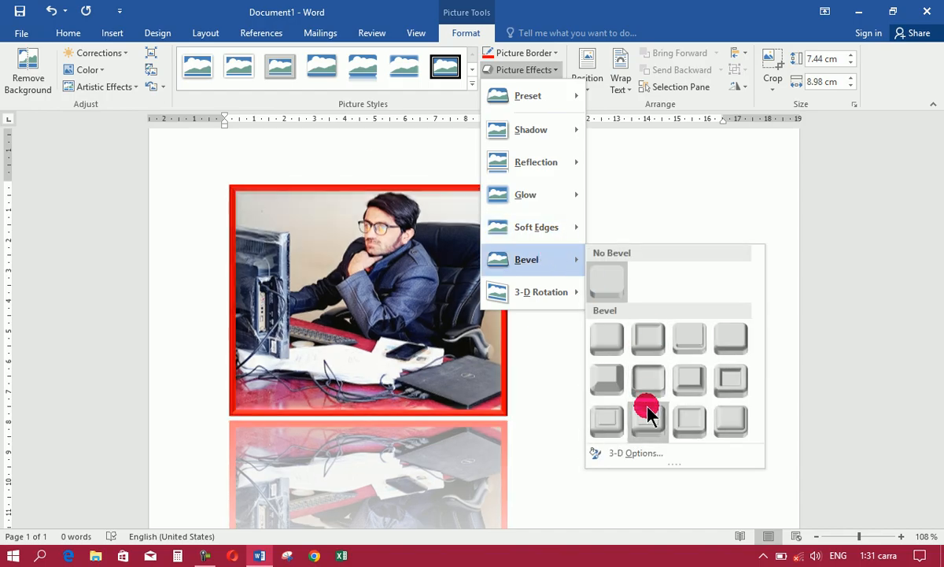
mouse_move(523, 292)
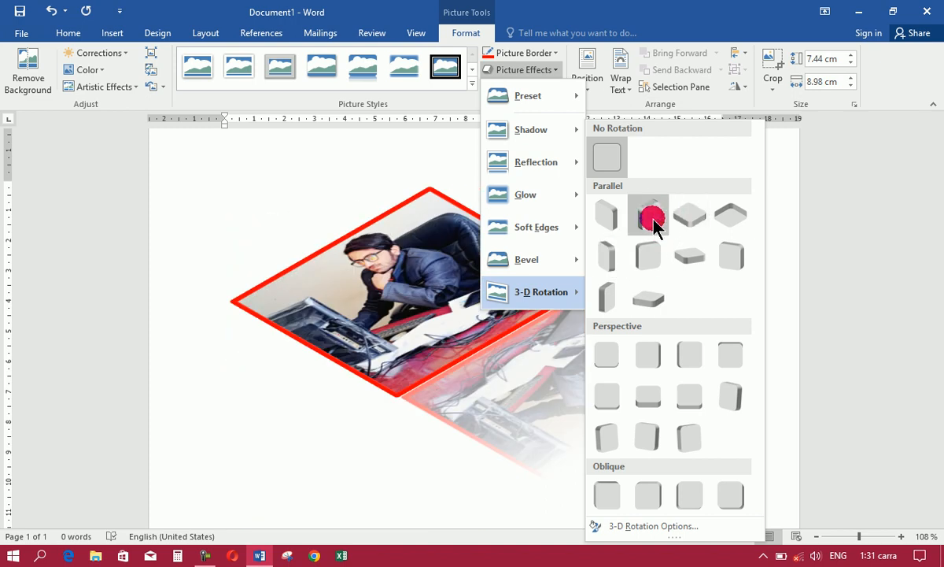
click(402, 169)
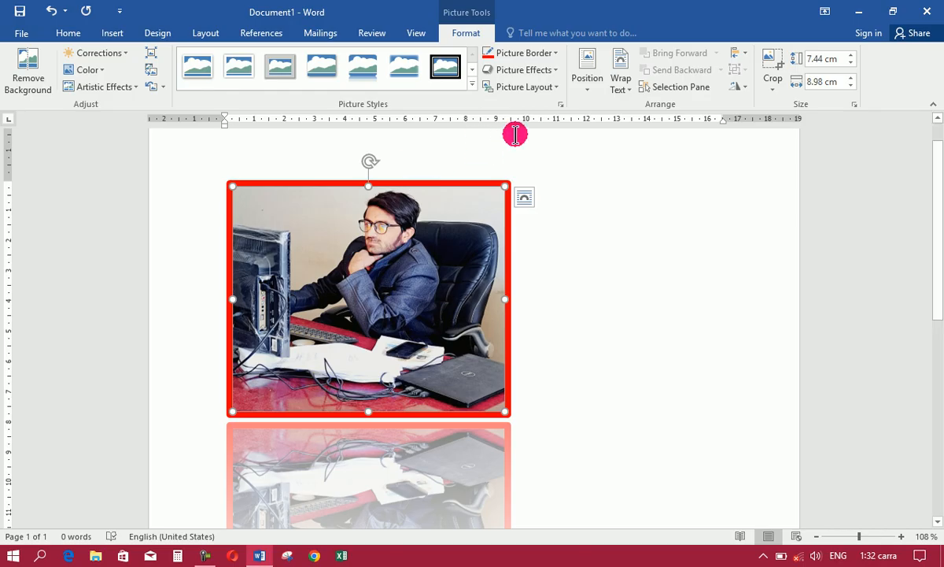
Step: Convert the picture to the Bending Picture Caption layout and enter a person's name as its caption
click(556, 89)
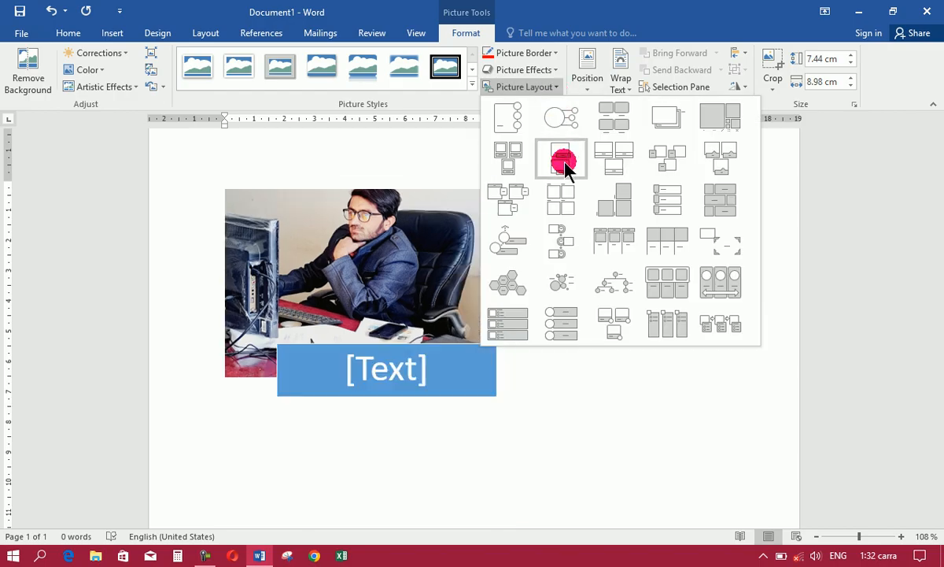
click(564, 167)
click(377, 371)
click(377, 372)
text(khan)
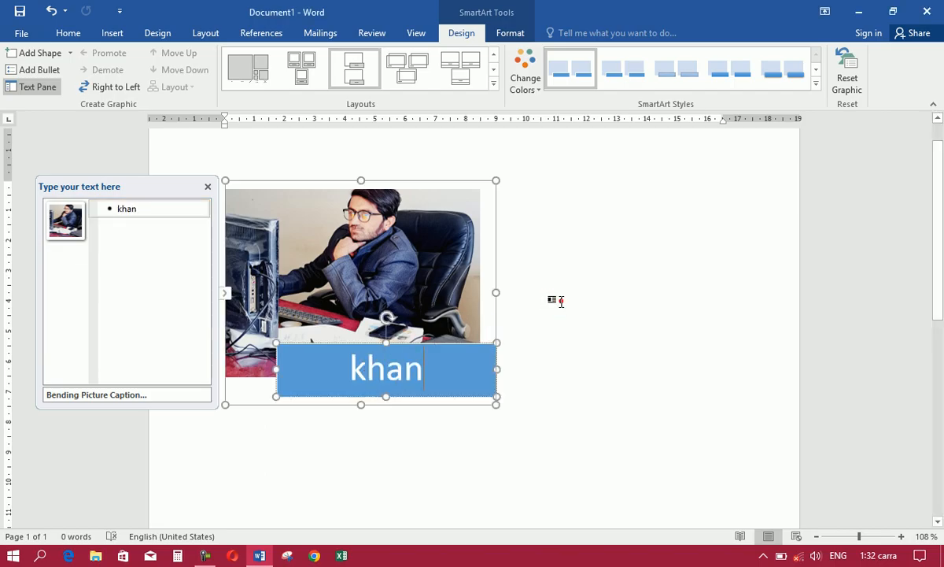
Step: Undo the caption text and the picture layout conversion
click(561, 301)
key(ctrl+z)
key(ctrl+z)
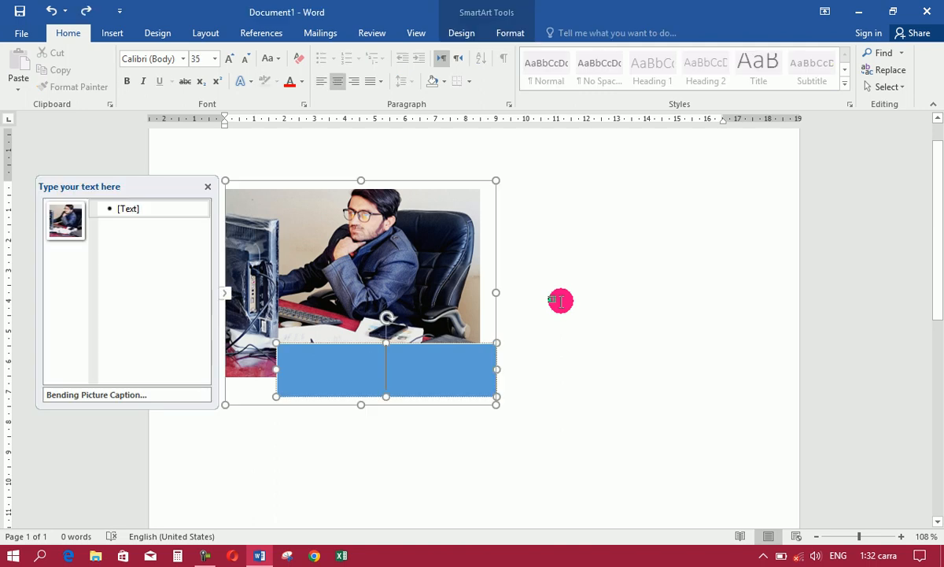
click(472, 33)
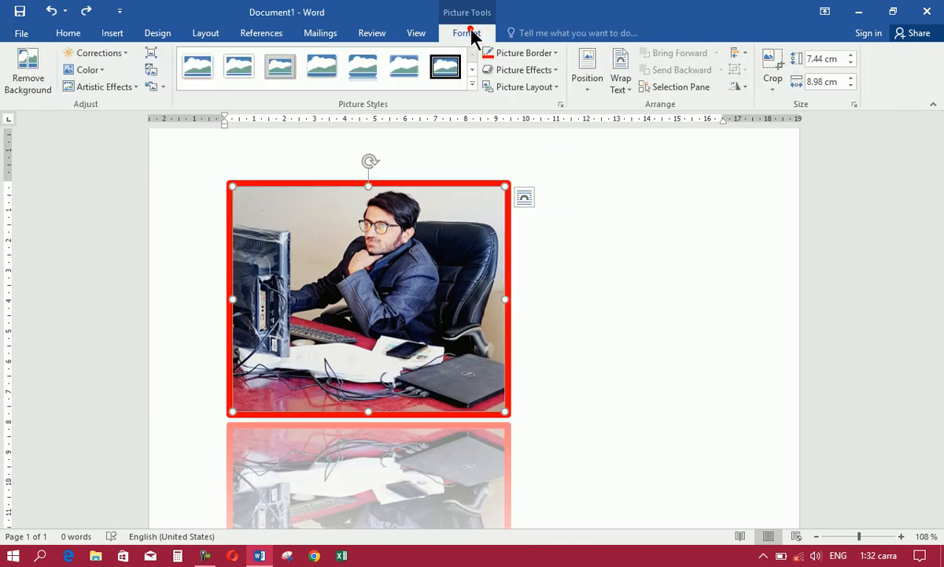
click(555, 88)
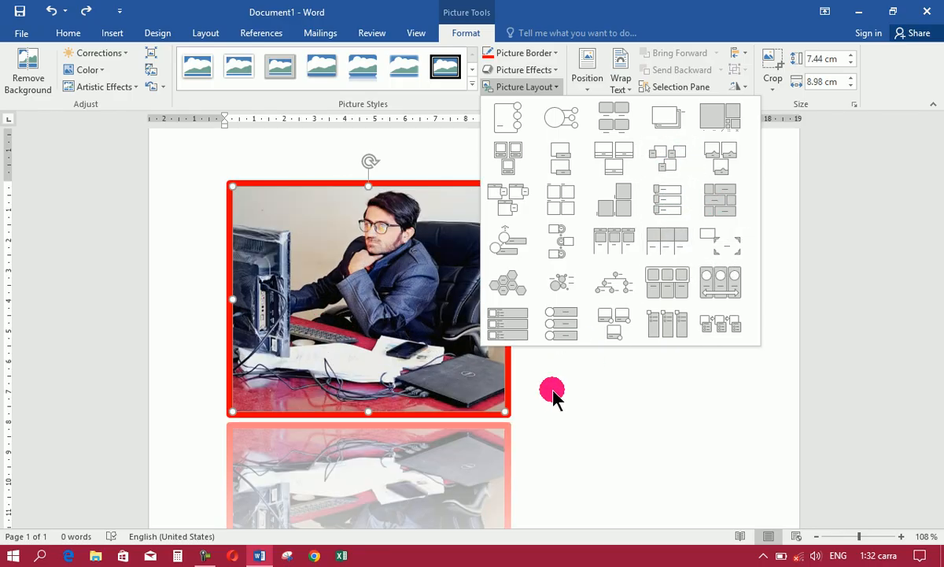
click(551, 389)
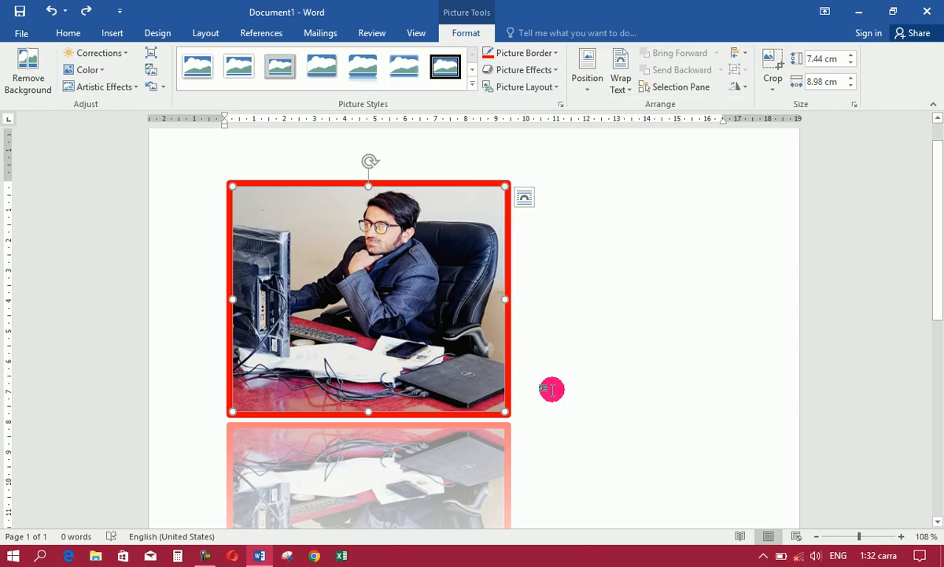
click(204, 556)
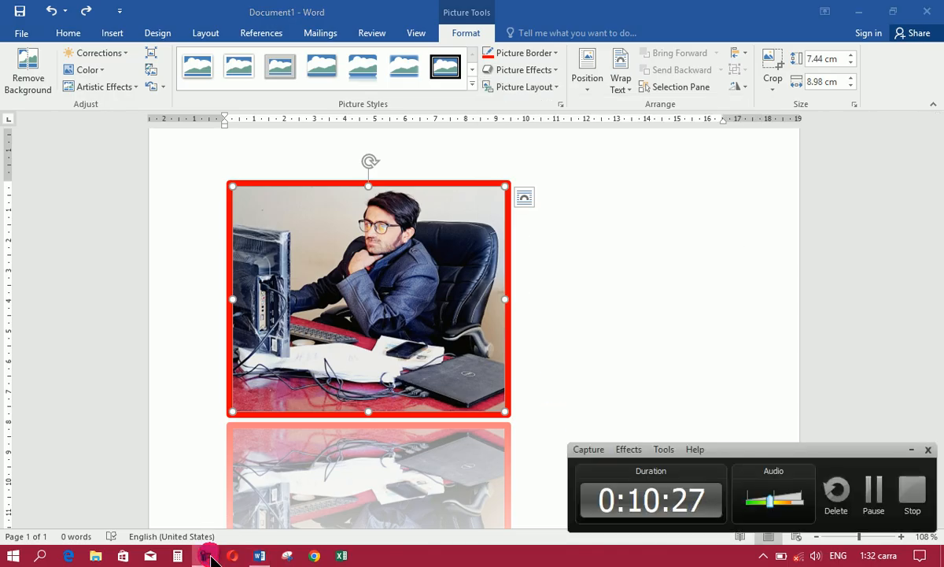
click(206, 556)
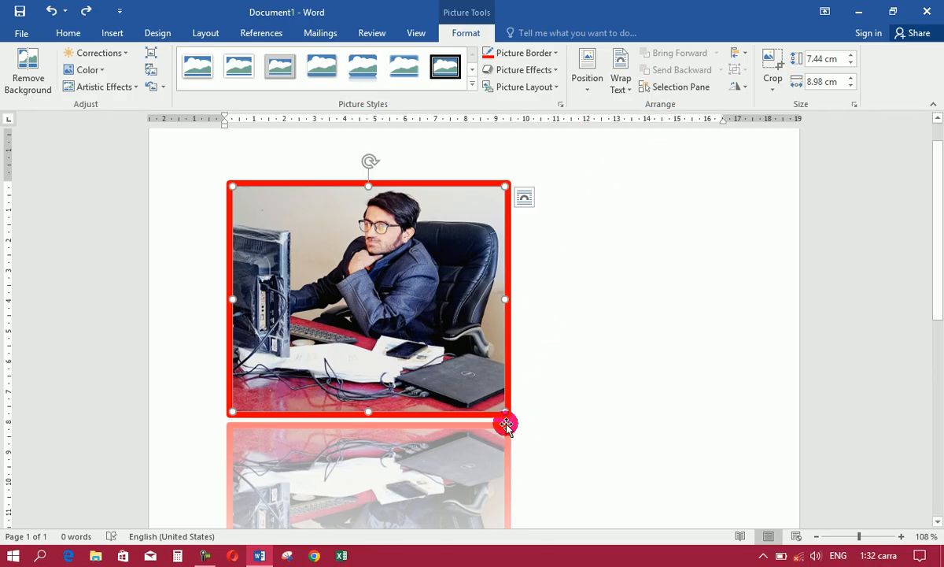
Step: Shrink the picture to about 1.74 cm high by 2.1 cm wide and remove its reflection
drag(505, 409, 302, 245)
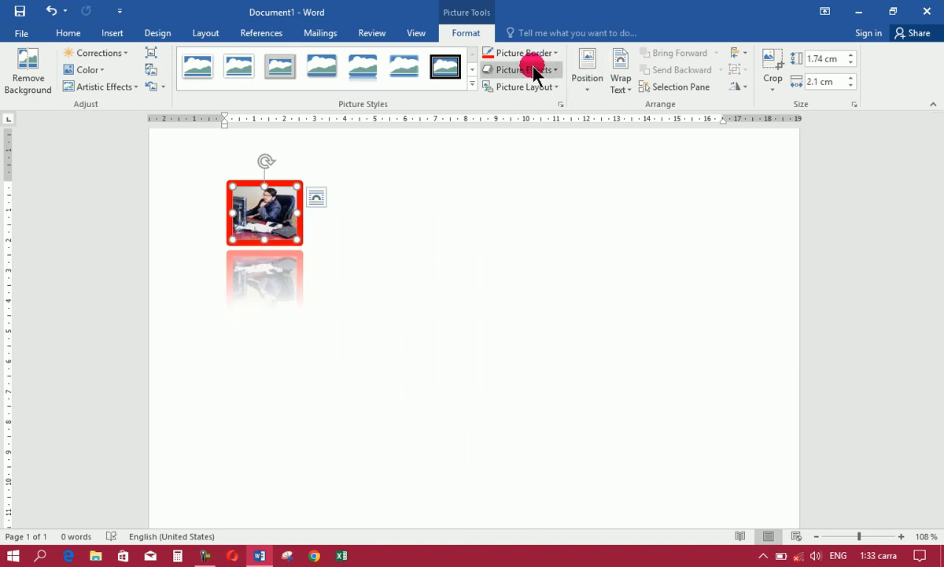
click(552, 76)
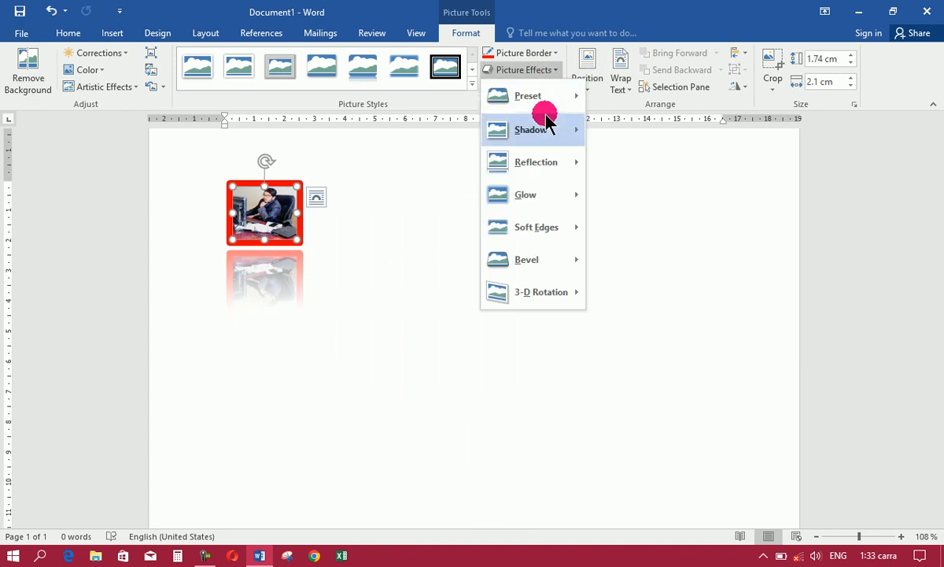
mouse_move(542, 166)
click(606, 185)
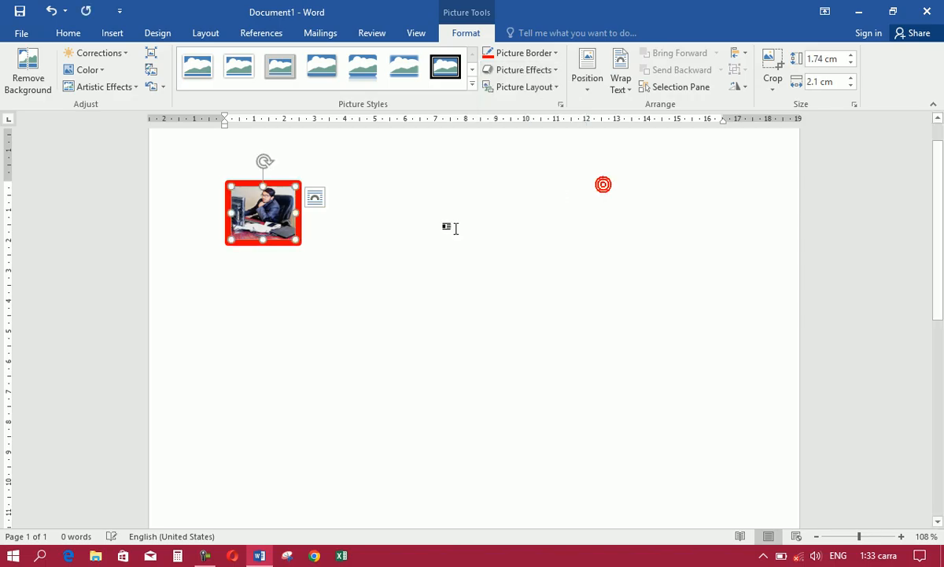
Step: Generate sample text below the picture with the formula =rand(30)
double_click(273, 263)
double_click(274, 263)
click(274, 263)
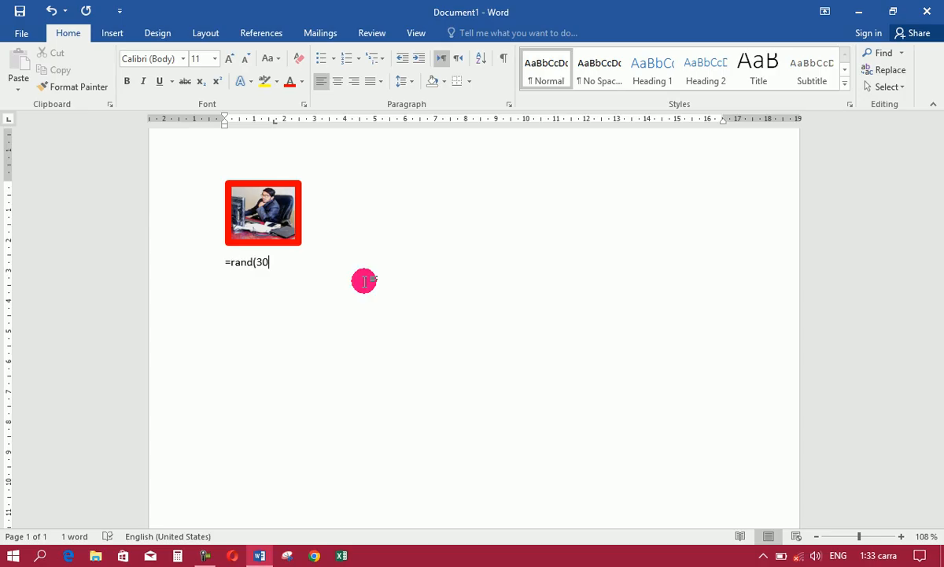
key(Return)
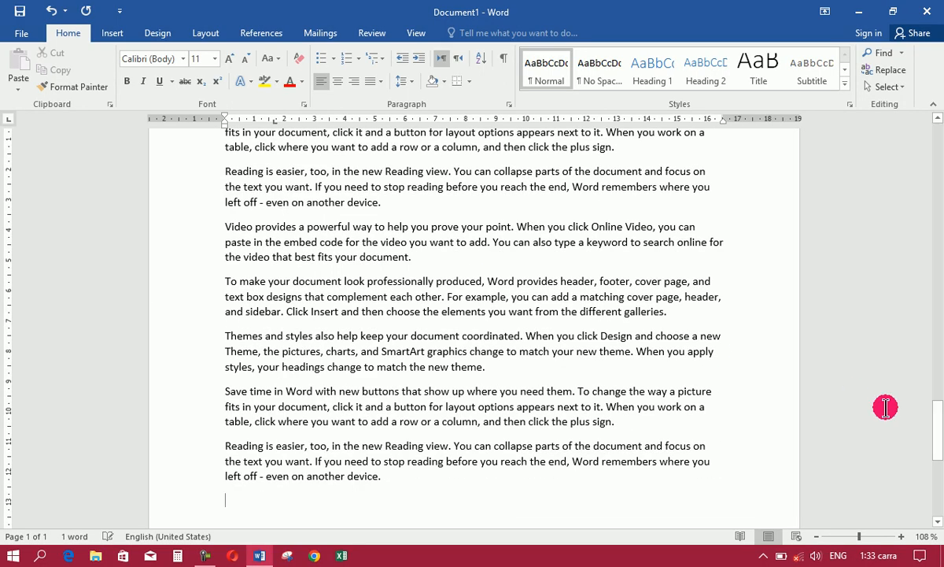
Step: Position the picture in the middle center of the page with text wrapping around it
drag(938, 434, 902, 152)
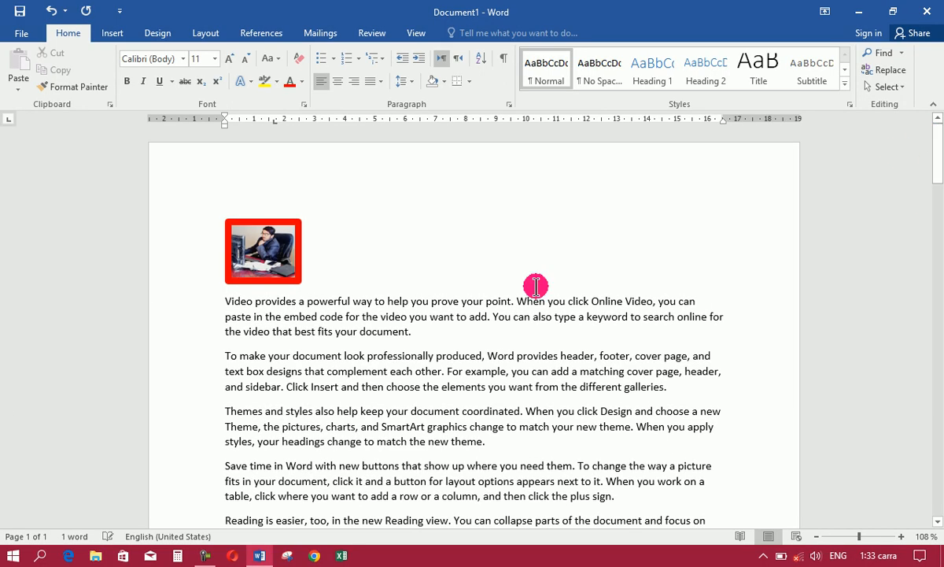
click(262, 246)
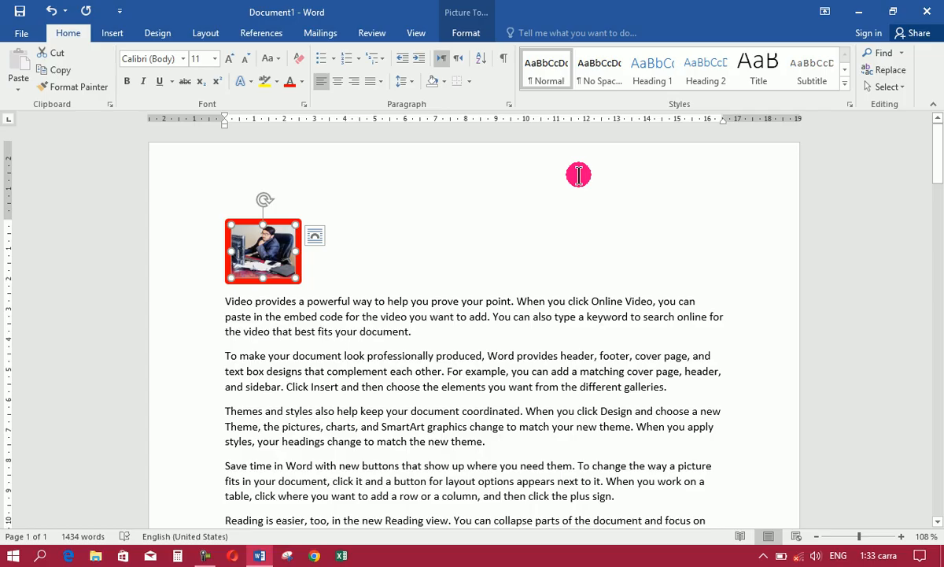
click(472, 34)
click(592, 96)
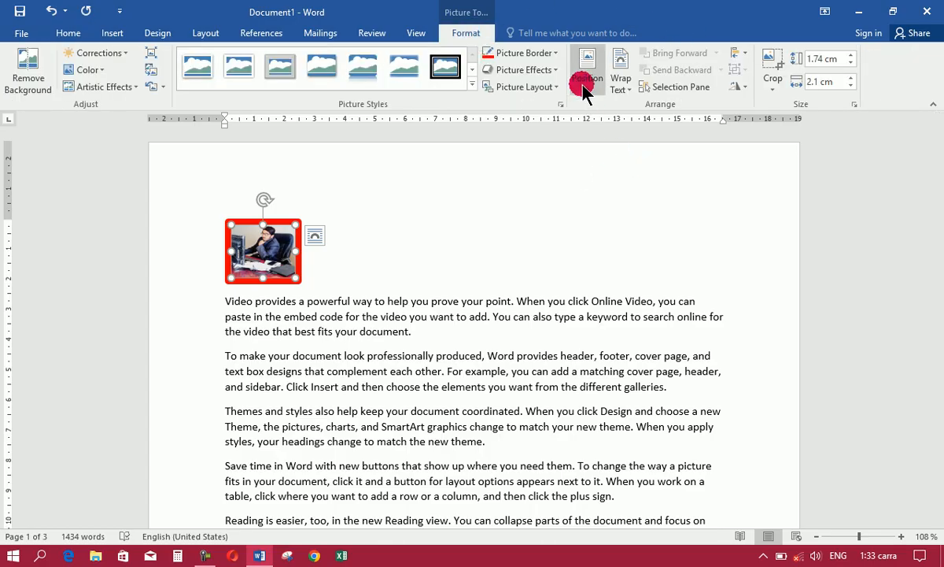
click(584, 87)
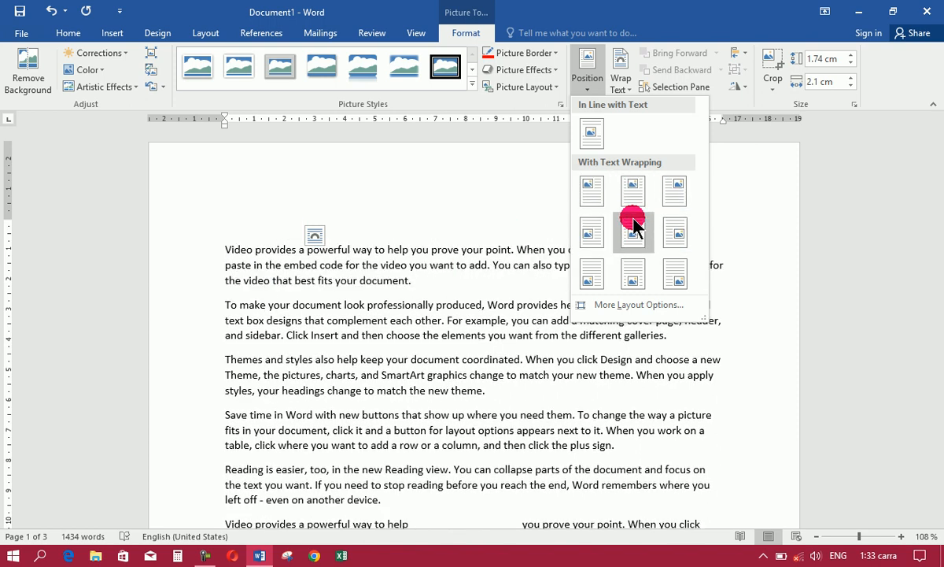
click(715, 379)
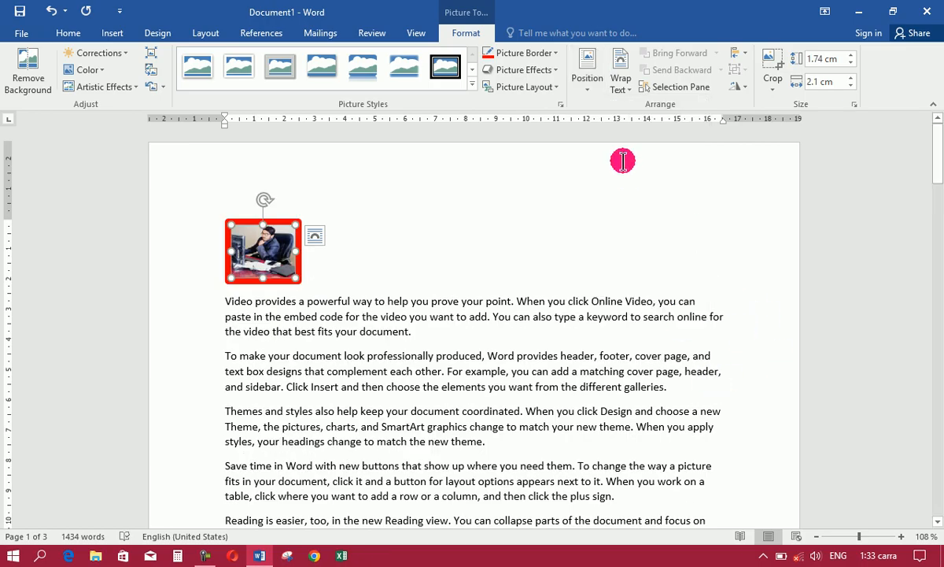
click(590, 93)
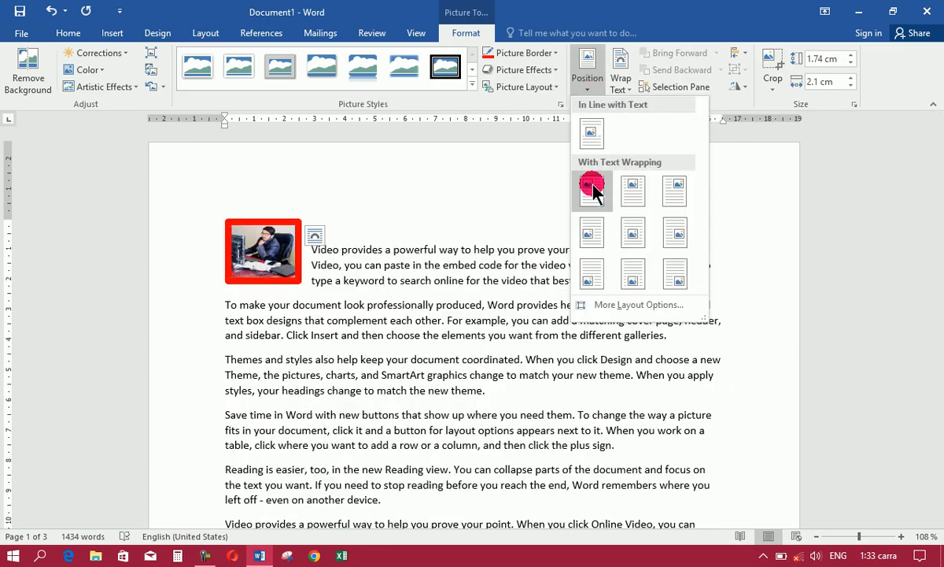
click(644, 233)
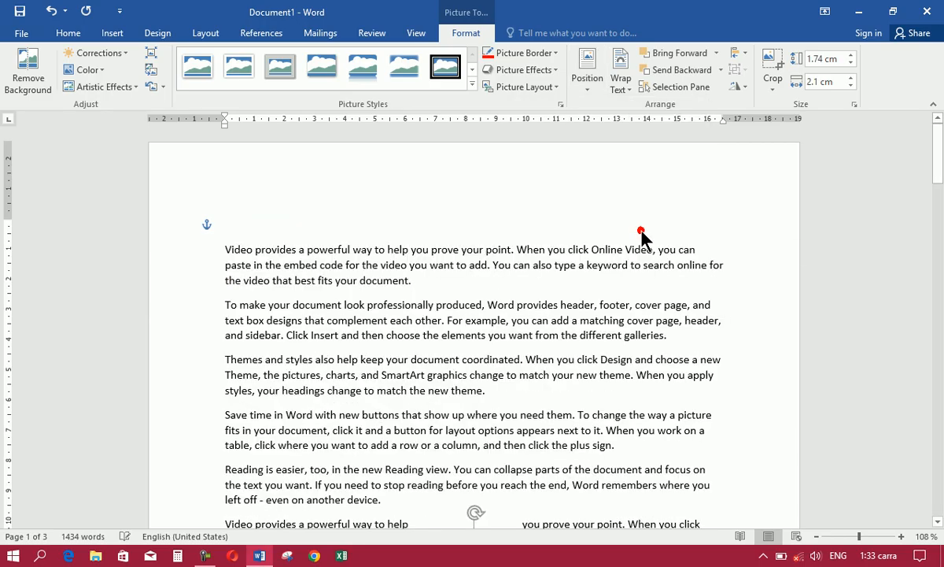
Step: Examine how the centered picture sits among the wrapped text on the first page
click(938, 521)
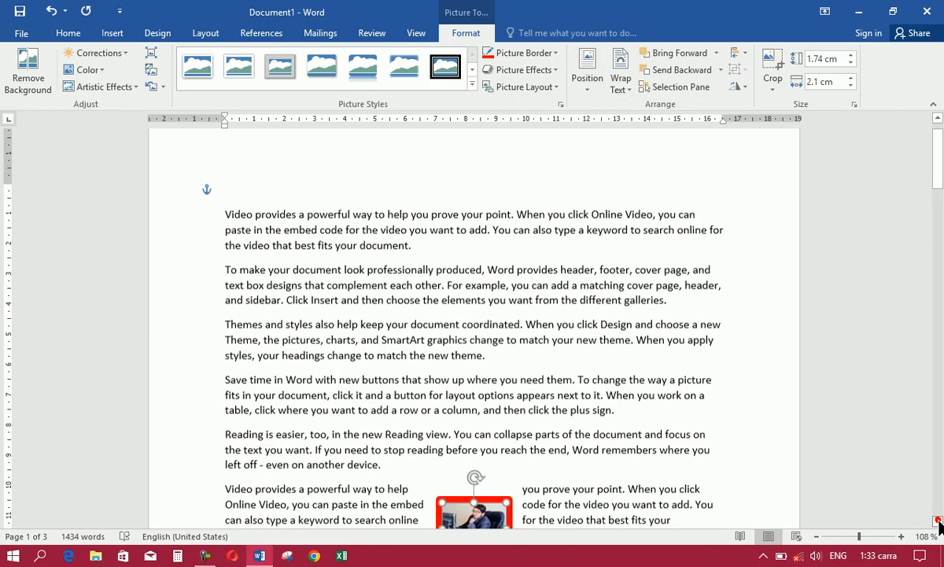
click(938, 521)
click(938, 521)
click(938, 521)
click(938, 521)
click(938, 521)
click(938, 521)
click(938, 521)
click(938, 521)
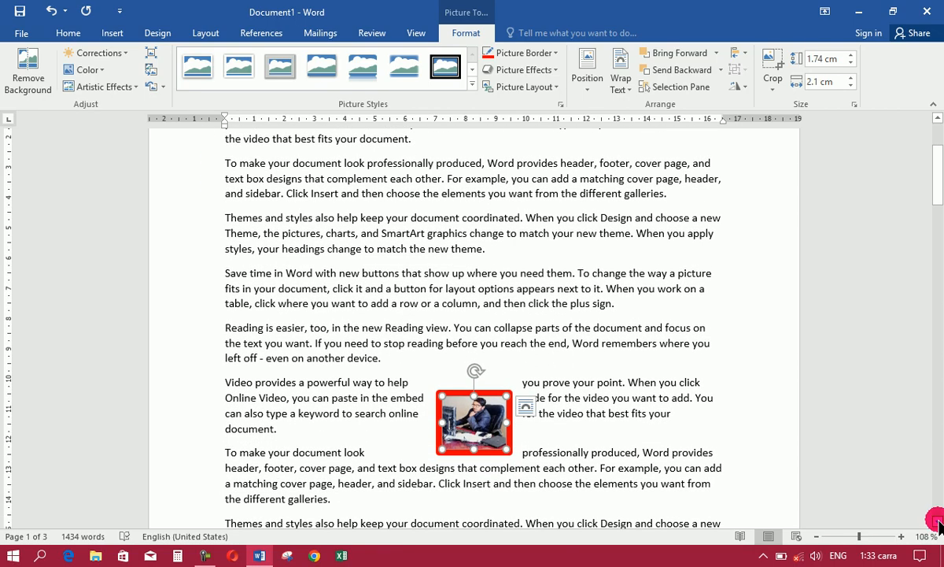
Step: Undo the picture's middle-center positioning so that it sits in line above the text
click(587, 77)
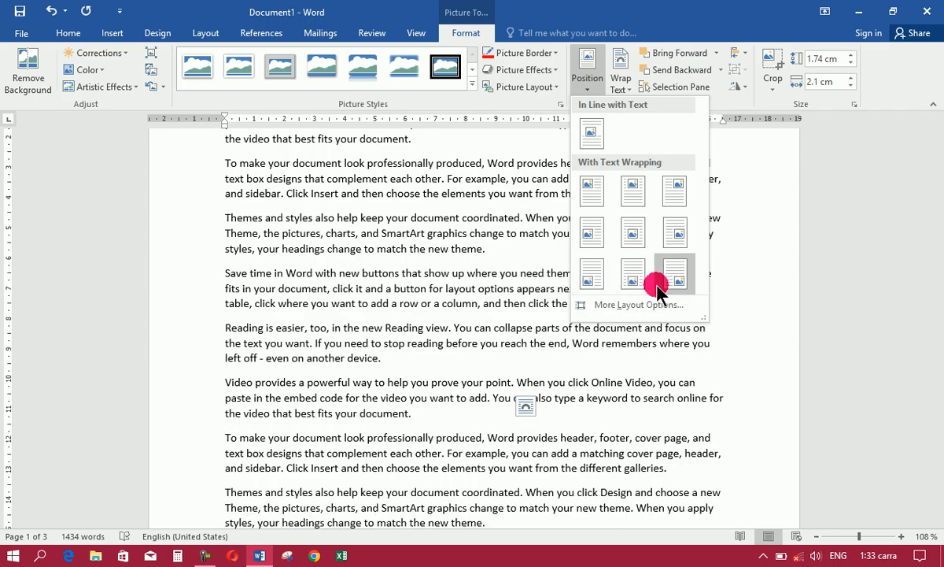
click(632, 232)
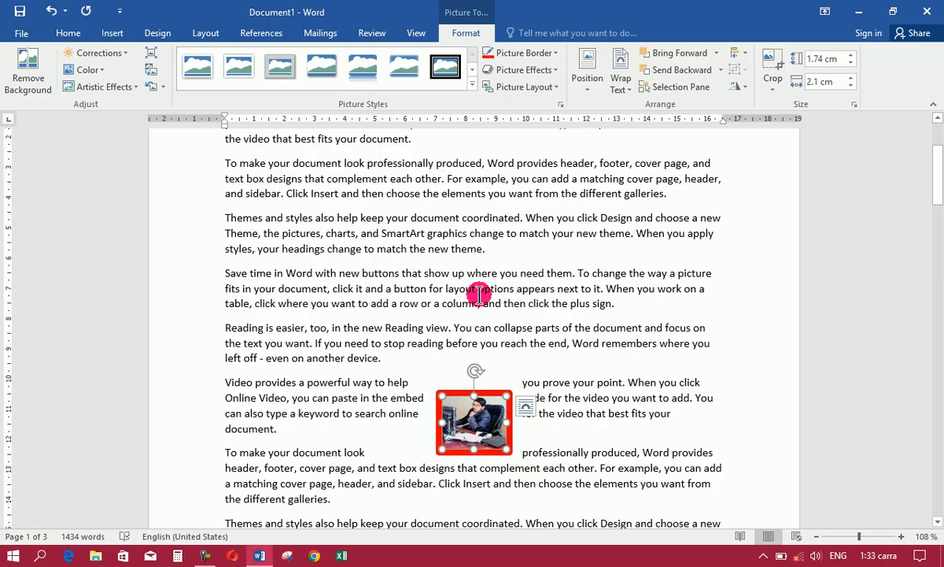
key(ctrl+z)
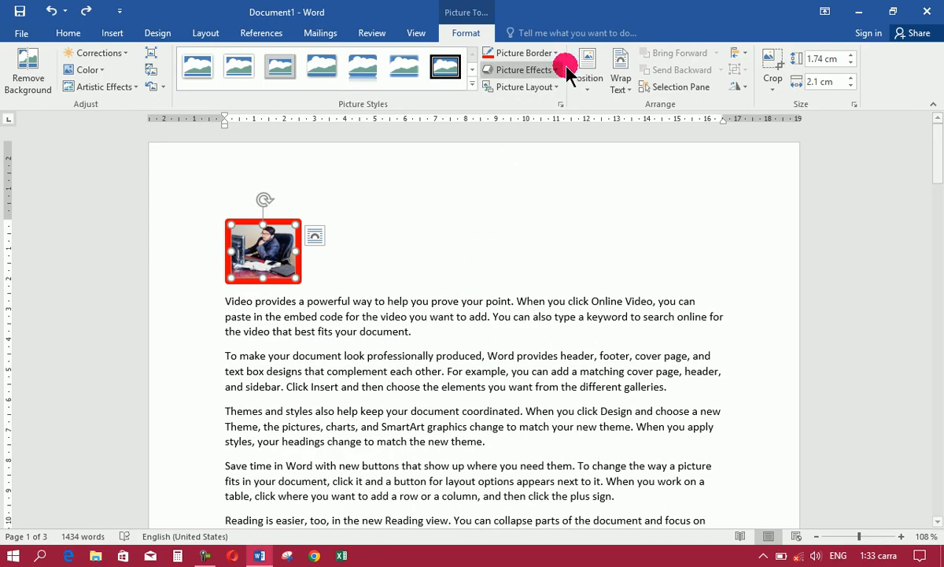
click(588, 82)
click(591, 81)
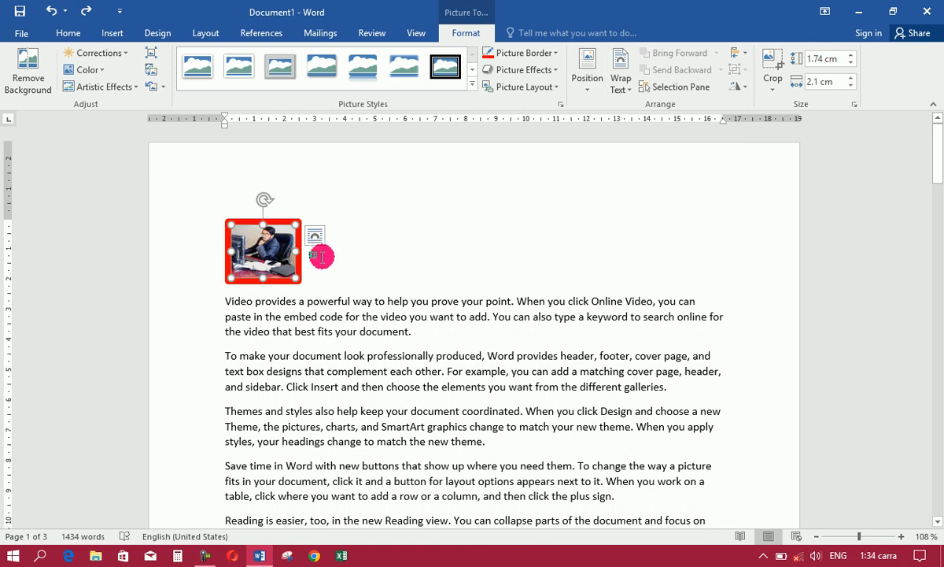
Step: Position the in-line picture in the middle center of the page with text wrapping
click(587, 79)
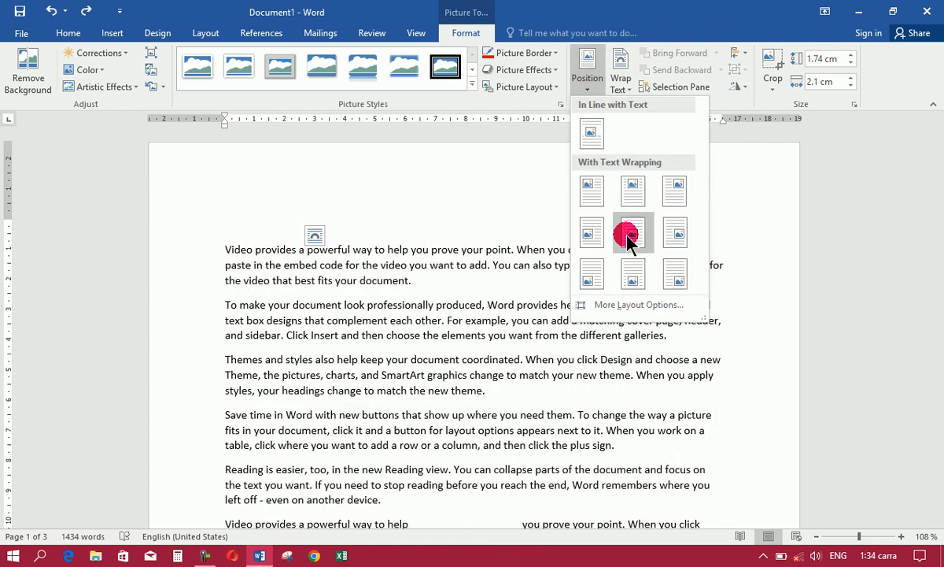
click(633, 233)
drag(936, 138, 938, 171)
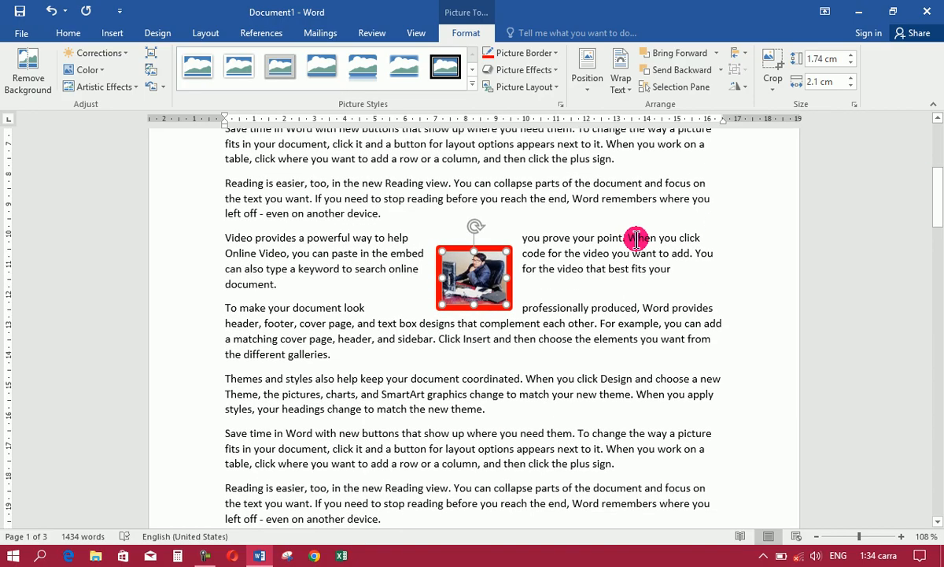
Step: Apply Square text wrapping to the picture and move it slightly up and to the left within the paragraphs
click(622, 84)
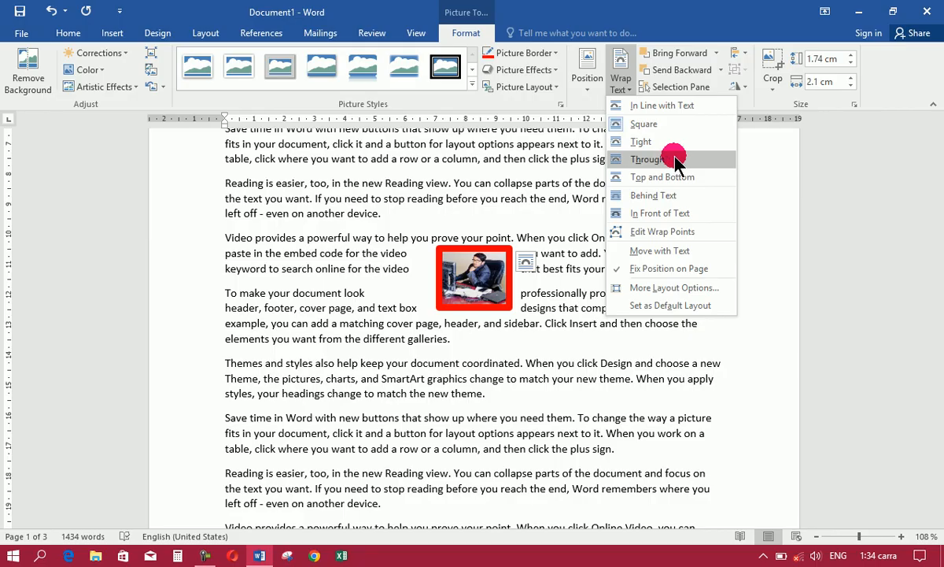
click(453, 268)
mouse_move(455, 268)
mouse_down()
mouse_move(431, 259)
mouse_move(462, 251)
mouse_move(456, 259)
mouse_up()
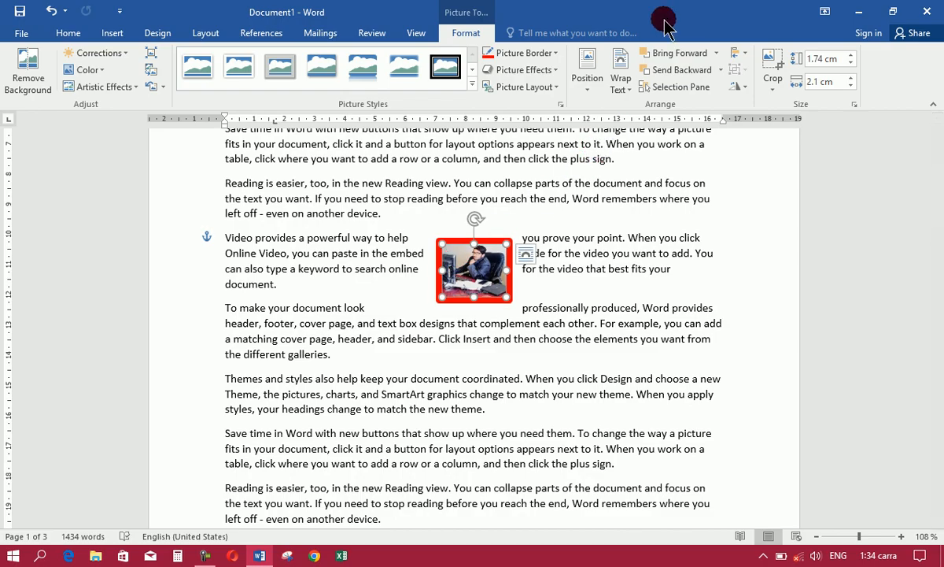
click(621, 85)
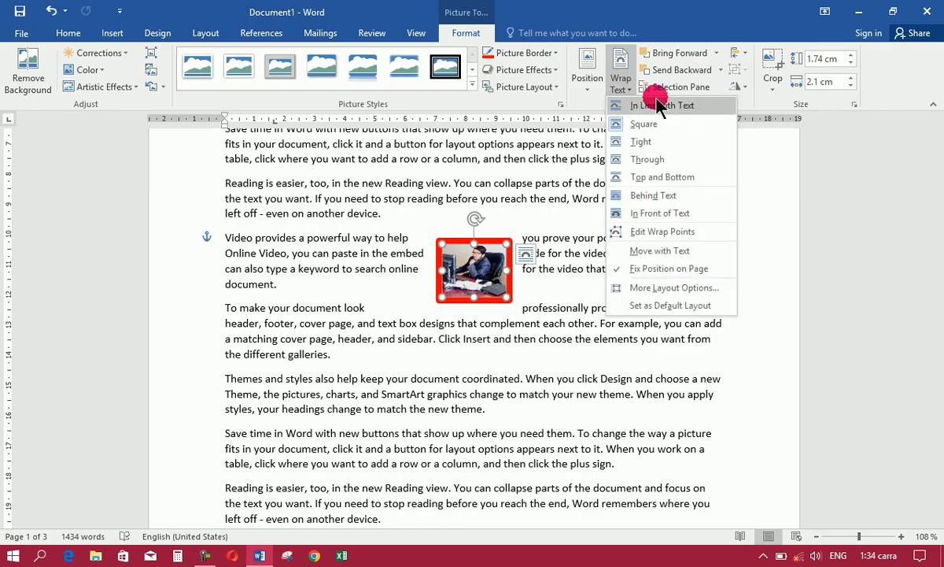
click(658, 126)
drag(462, 259, 409, 253)
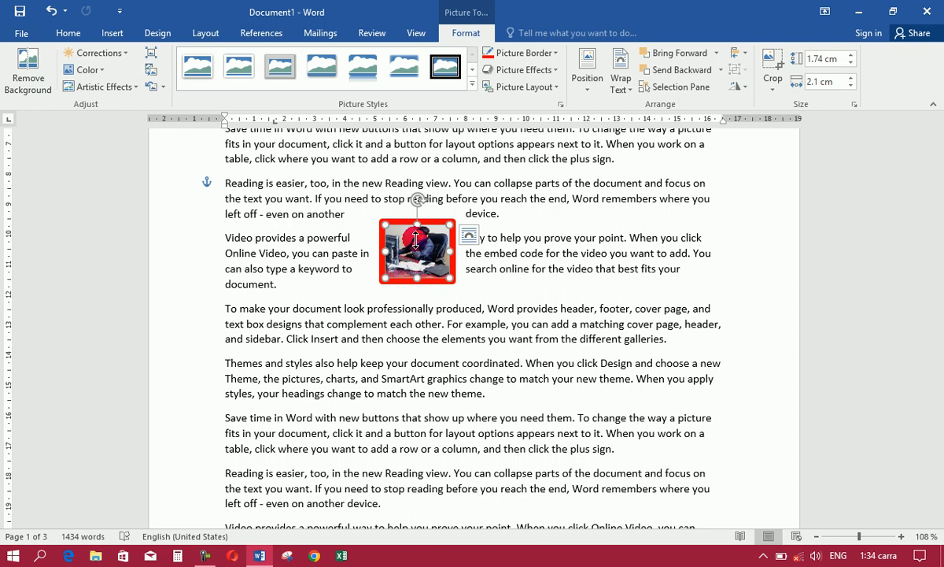
Step: Change the picture's wrapping to Top and Bottom and move it slightly right between the two paragraphs
click(620, 81)
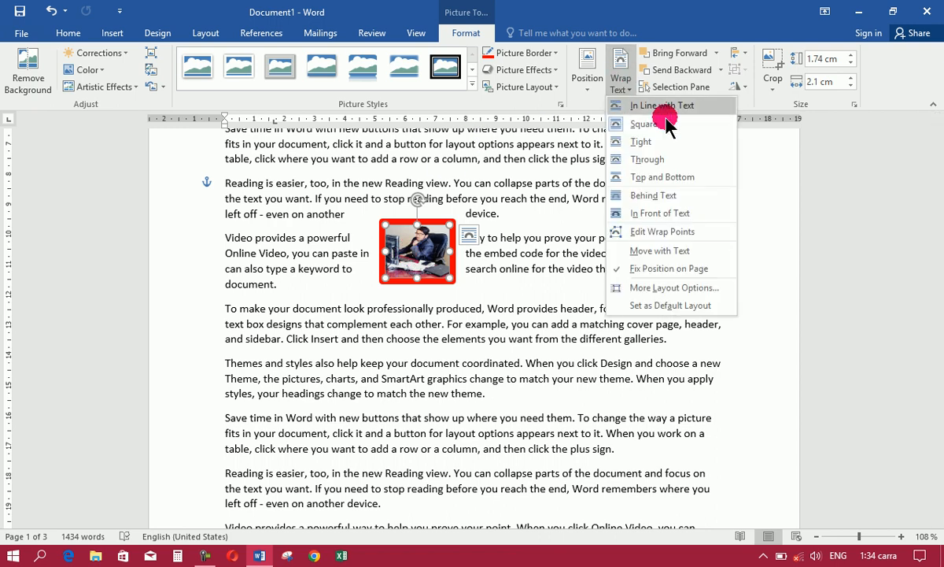
click(697, 177)
drag(395, 226, 445, 236)
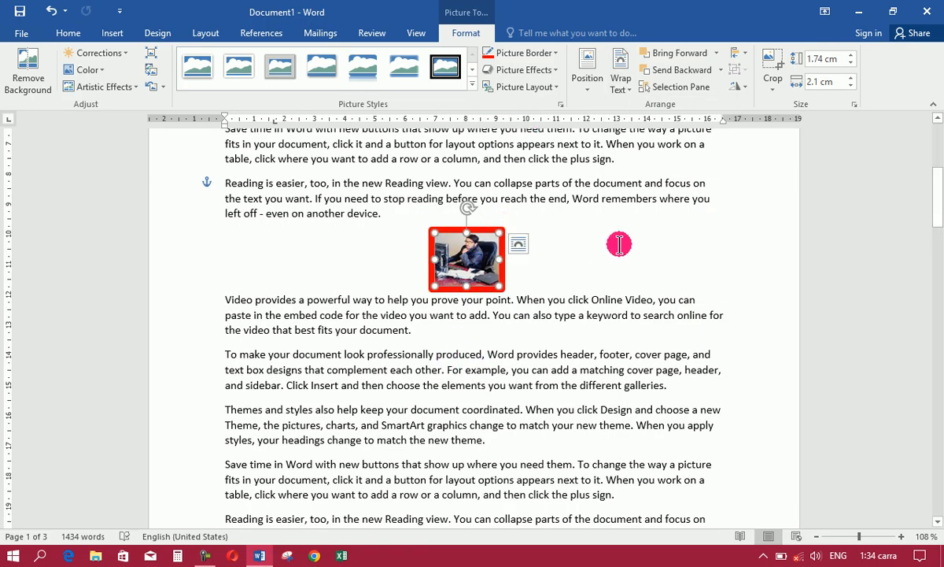
Step: Edit the picture's wrap points, pulling the upper-left point far out past the text, and undo that reshaping
click(622, 87)
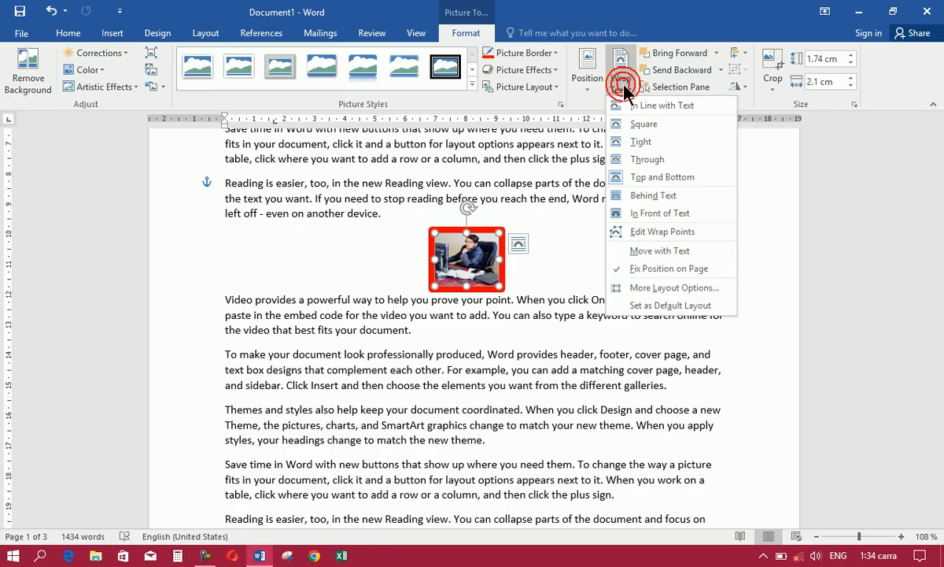
click(663, 231)
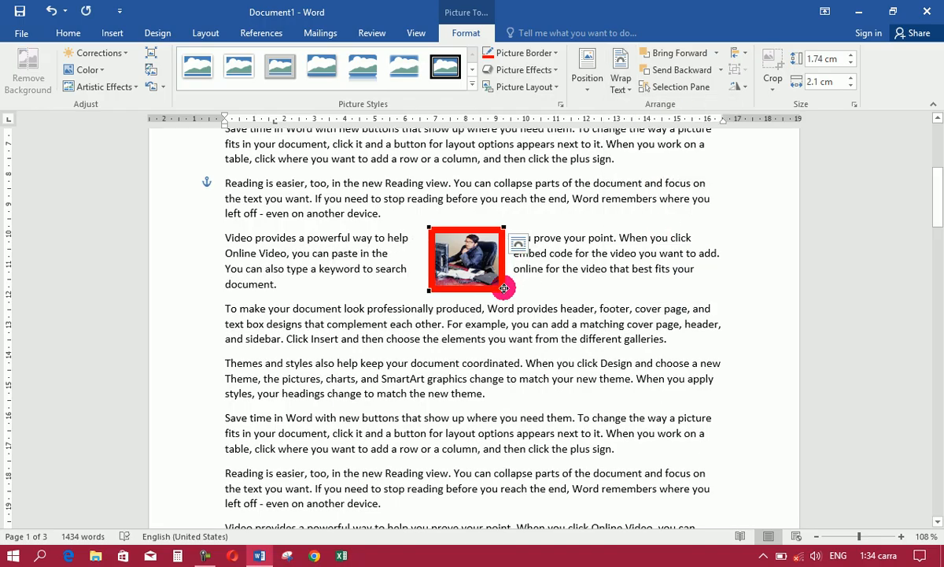
drag(428, 224, 211, 135)
click(502, 199)
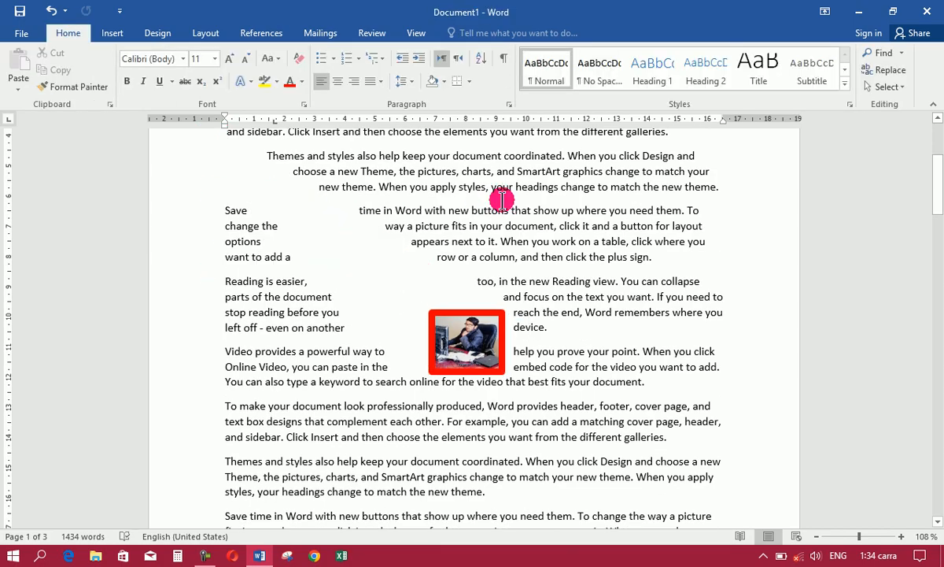
key(ctrl+z)
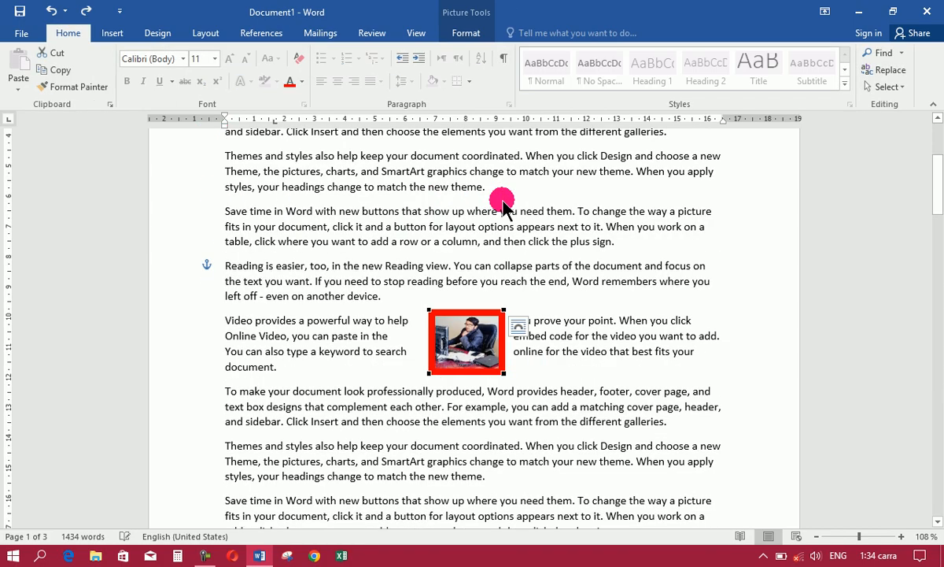
Step: Delete all the text and the picture from the document
click(541, 237)
click(457, 366)
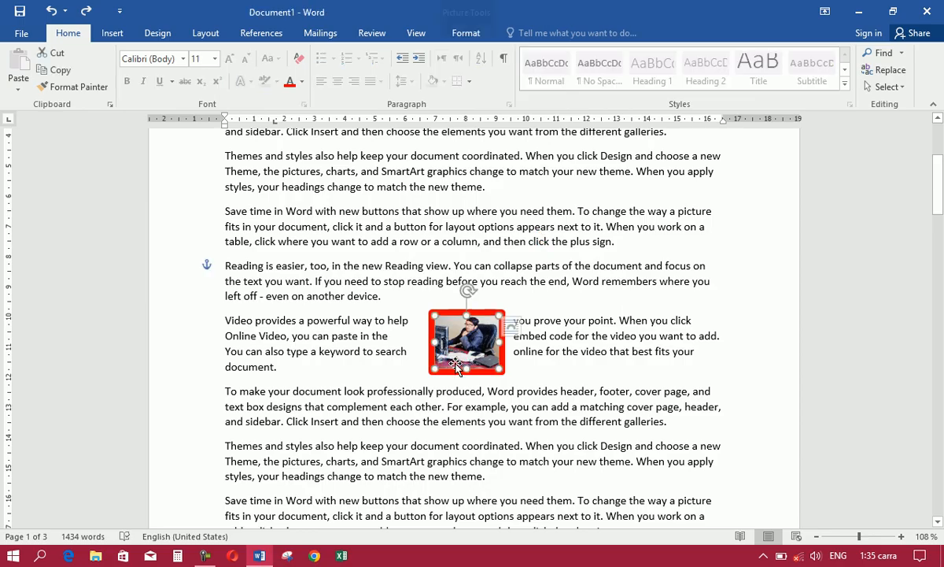
click(465, 31)
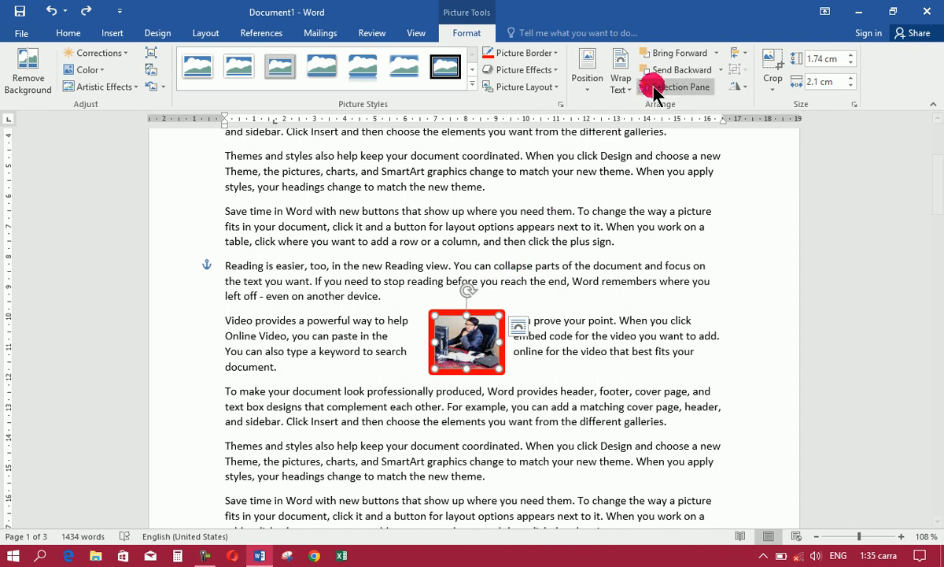
key(ctrl+a)
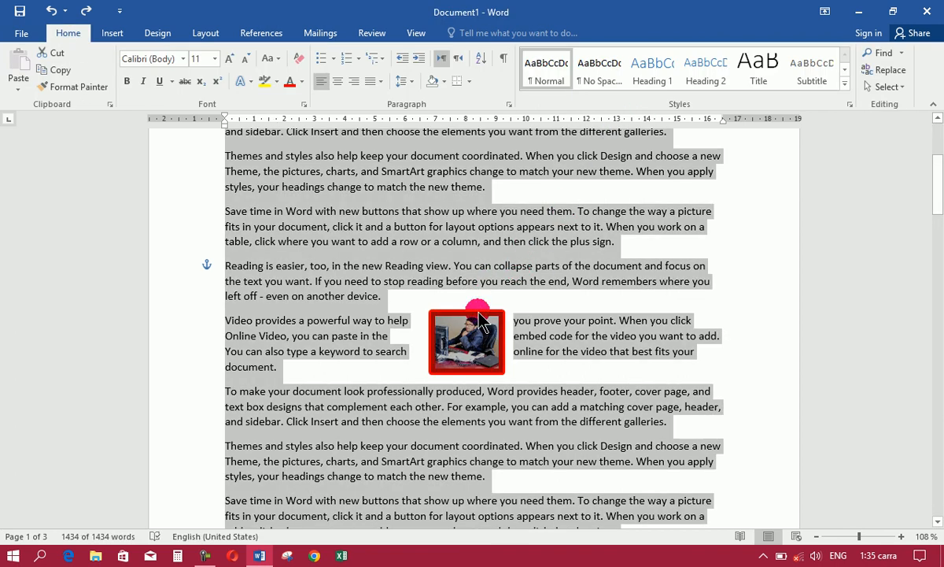
key(Delete)
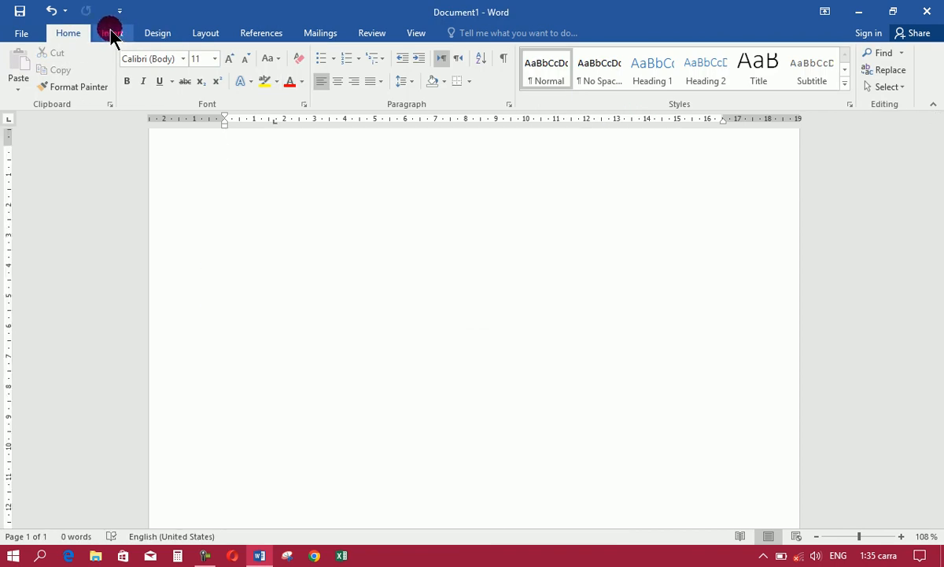
Step: Insert the picture 20250103_175331.jpg from the Desktop and shrink it to about 4.64 cm high by 5.27 cm wide
click(111, 36)
click(142, 80)
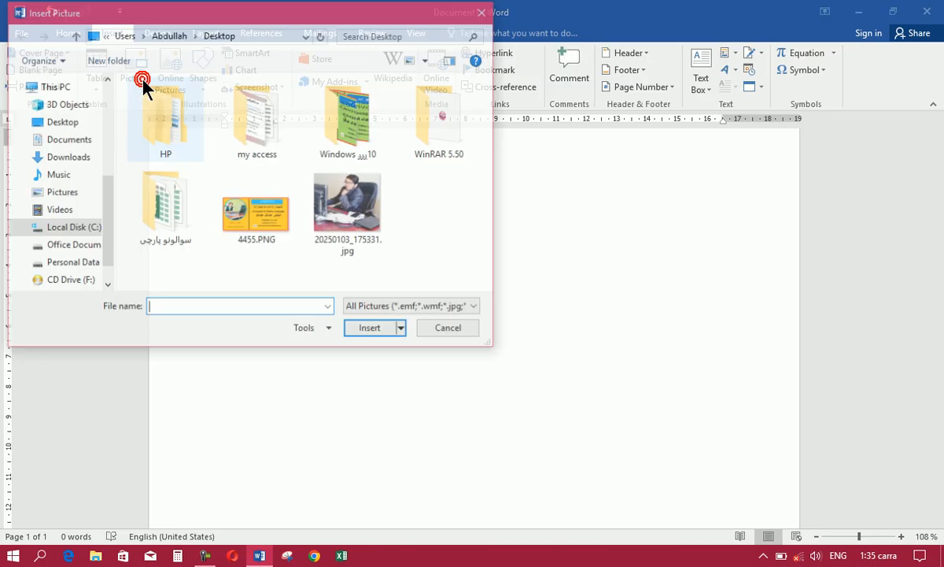
double_click(327, 196)
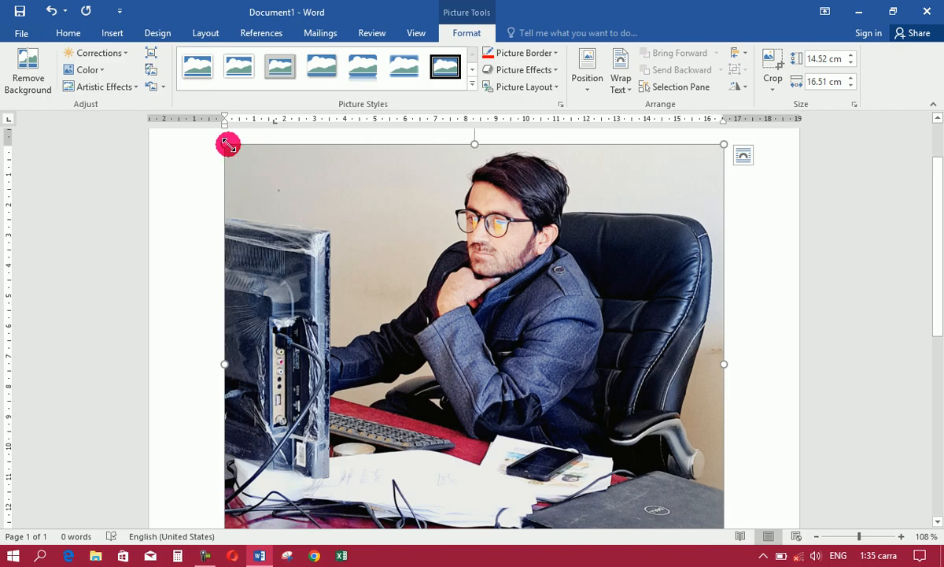
drag(224, 142, 543, 369)
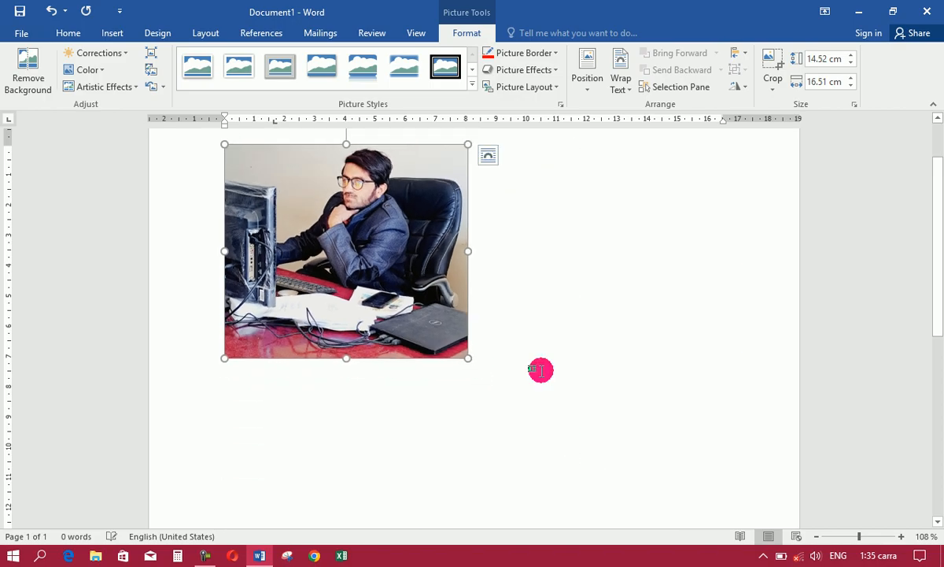
drag(465, 360, 385, 285)
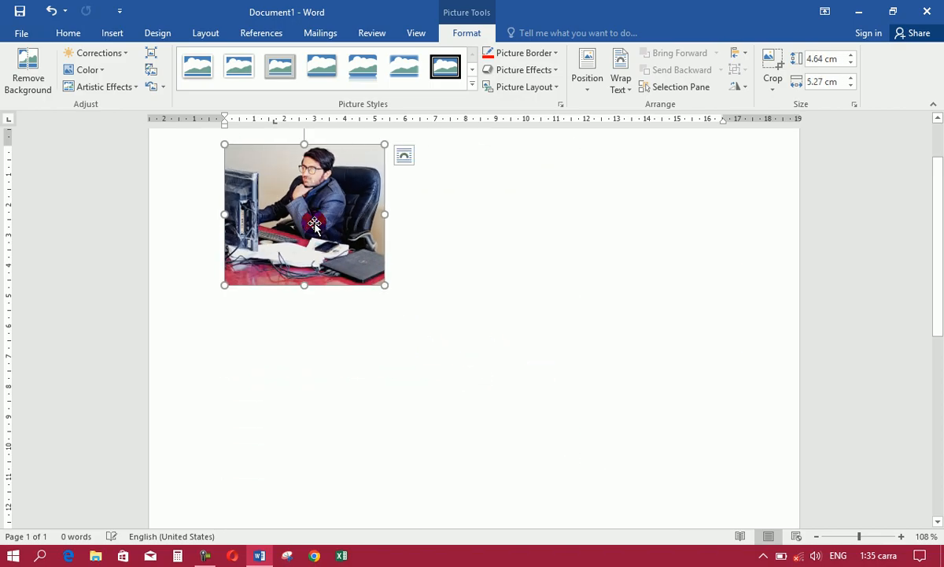
Step: Apply Square text wrapping to the inserted photo and deselect it
click(627, 91)
click(657, 124)
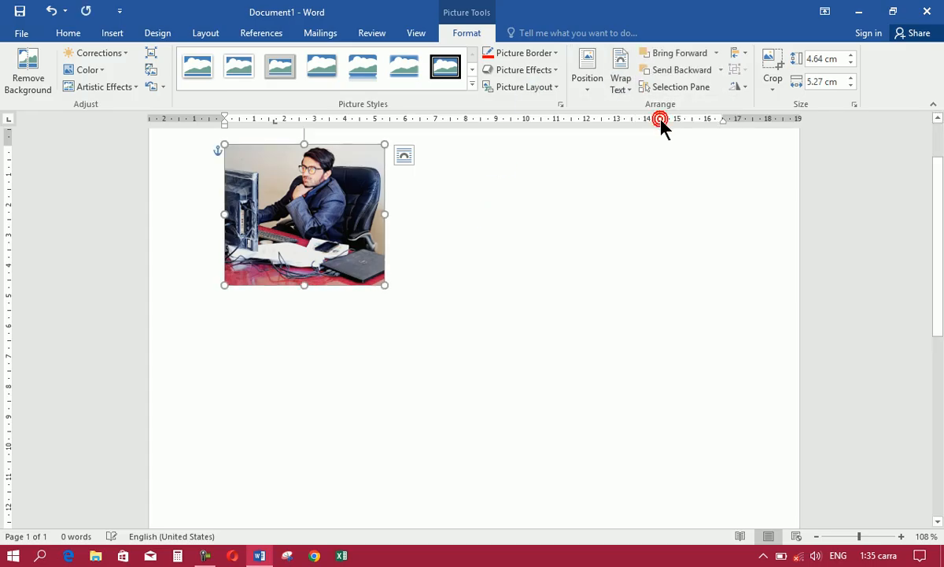
click(435, 276)
Step: Insert the picture 4455.PNG beside the photo and shrink it to about 3.89 cm high by 5.62 cm wide
click(112, 33)
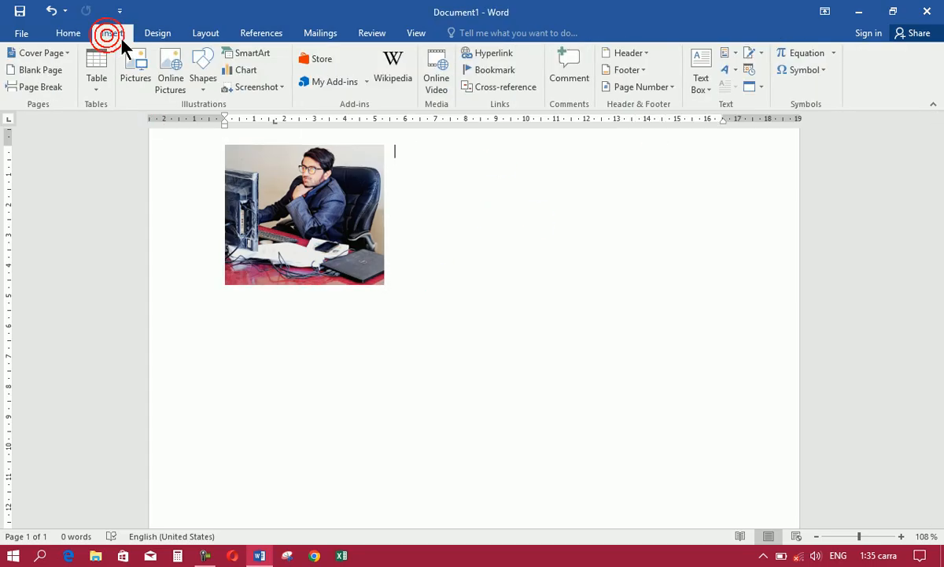
click(141, 73)
double_click(242, 193)
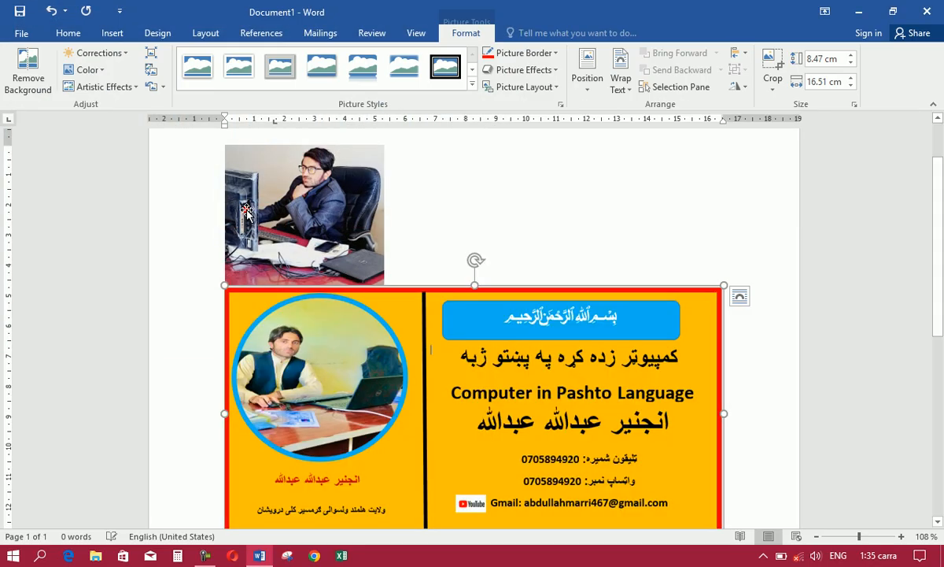
drag(223, 285, 528, 388)
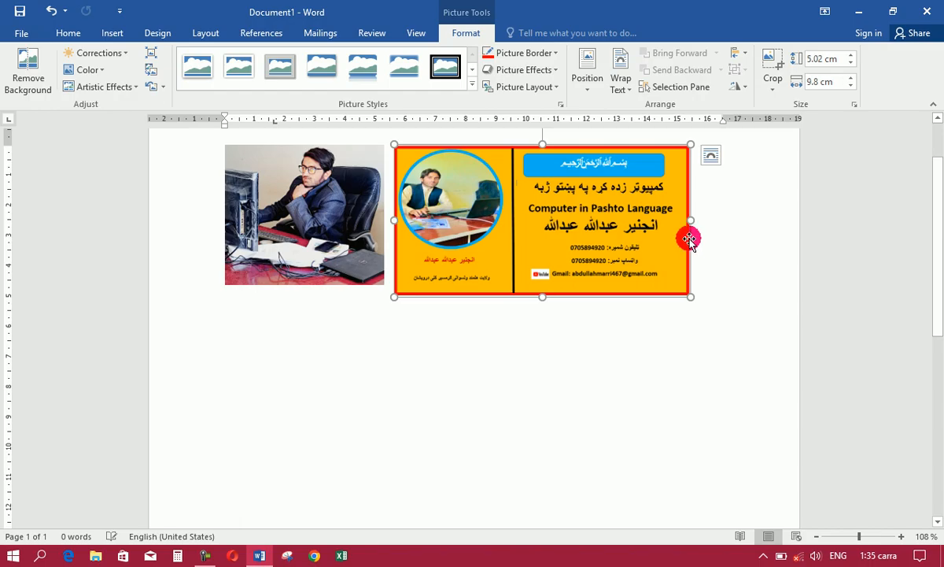
drag(690, 219, 614, 220)
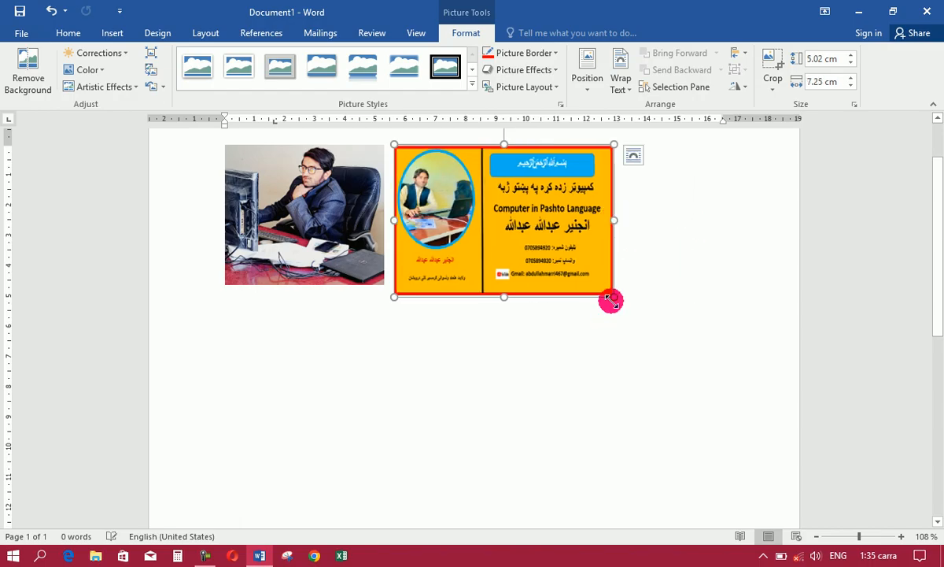
drag(604, 288, 557, 253)
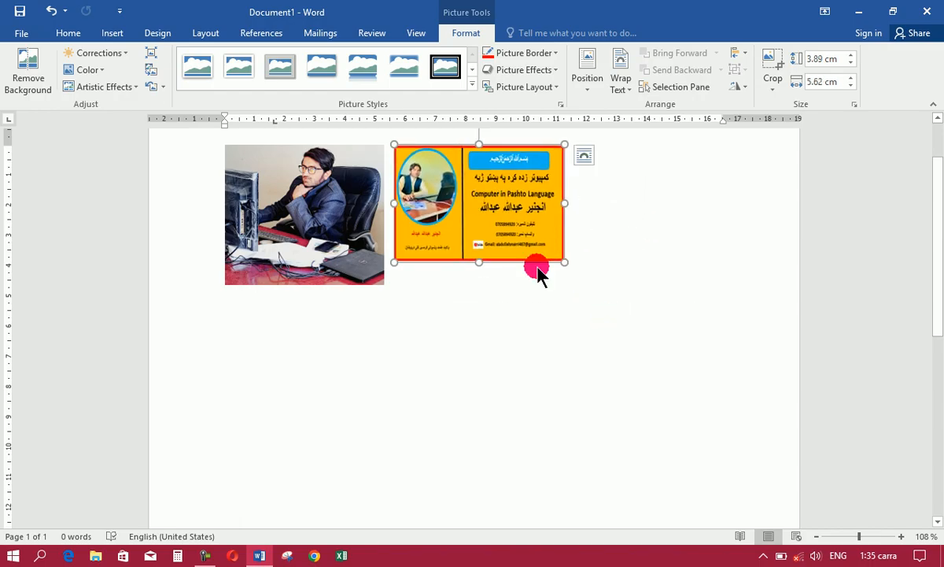
Step: Apply Square text wrapping to the 4455.PNG picture, move it over the photo's lower part, and leave it selected
click(619, 88)
click(643, 123)
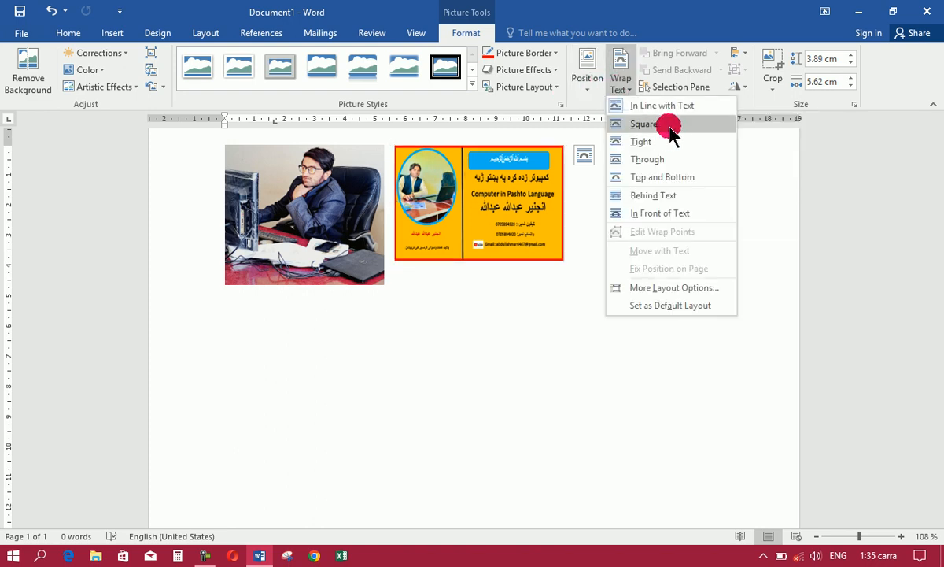
drag(391, 223, 226, 305)
click(454, 284)
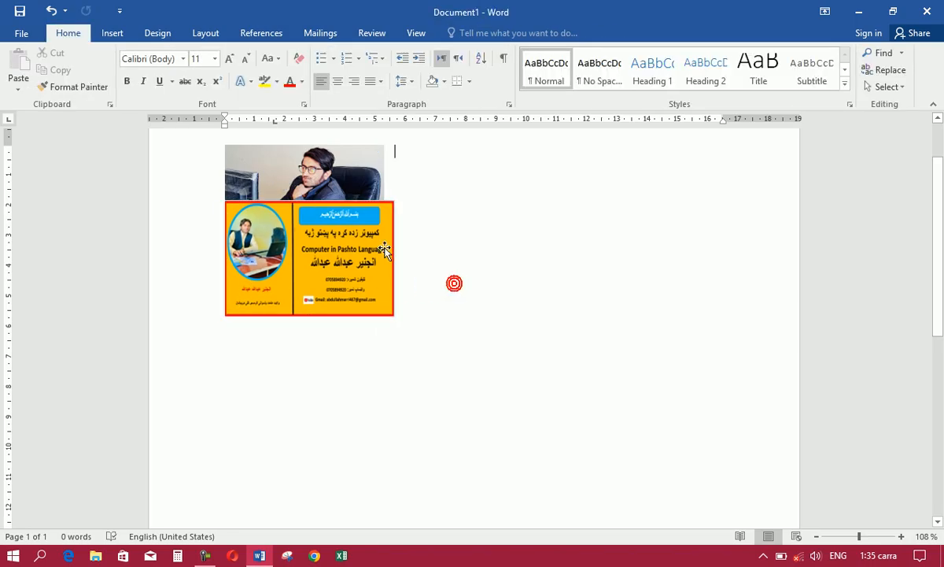
click(329, 237)
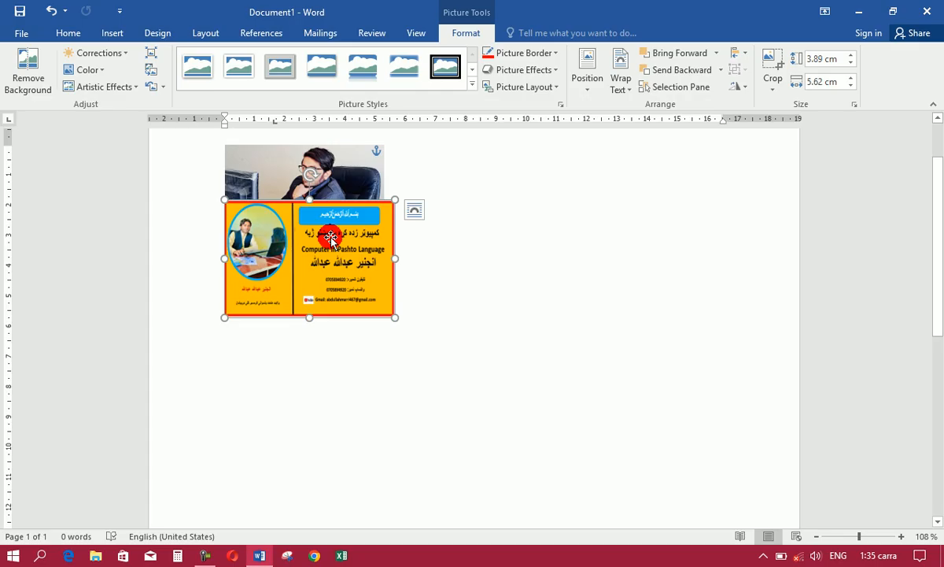
Step: Send the 4455.PNG picture one level backward behind the photo, and bring it forward in front again
click(721, 71)
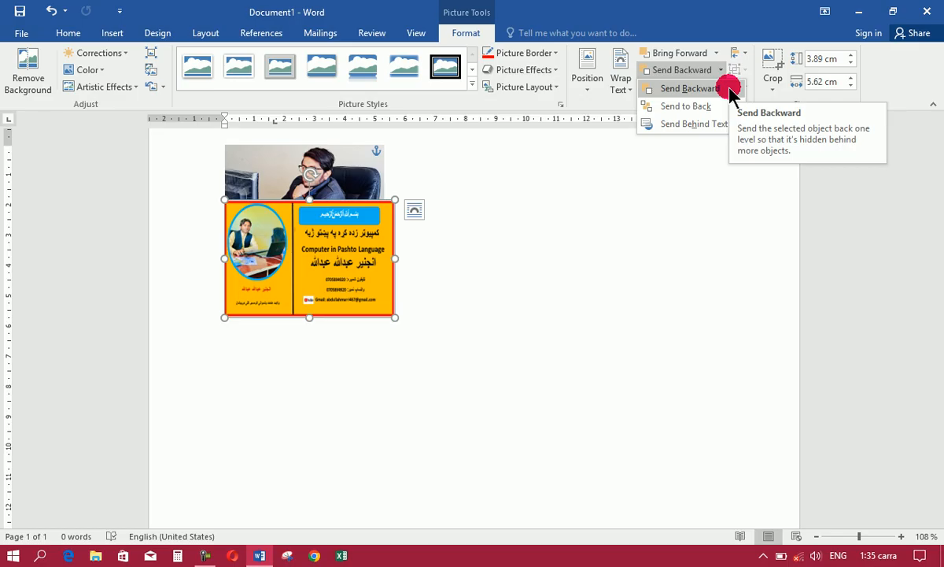
click(731, 90)
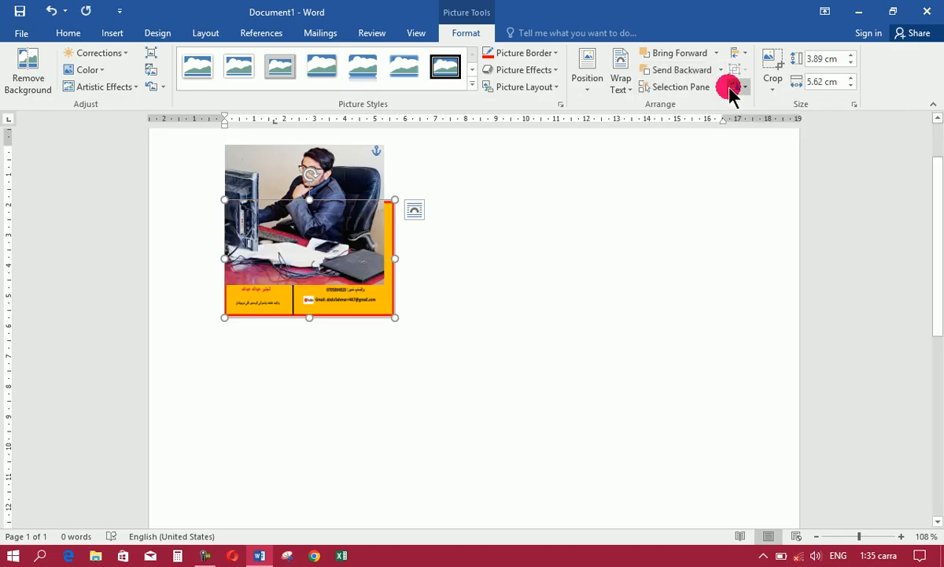
click(717, 53)
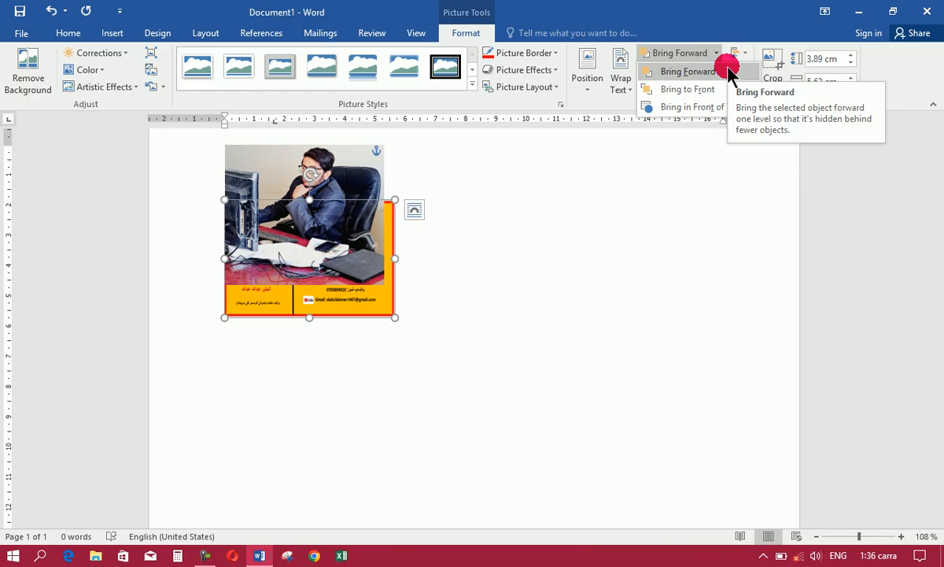
click(727, 69)
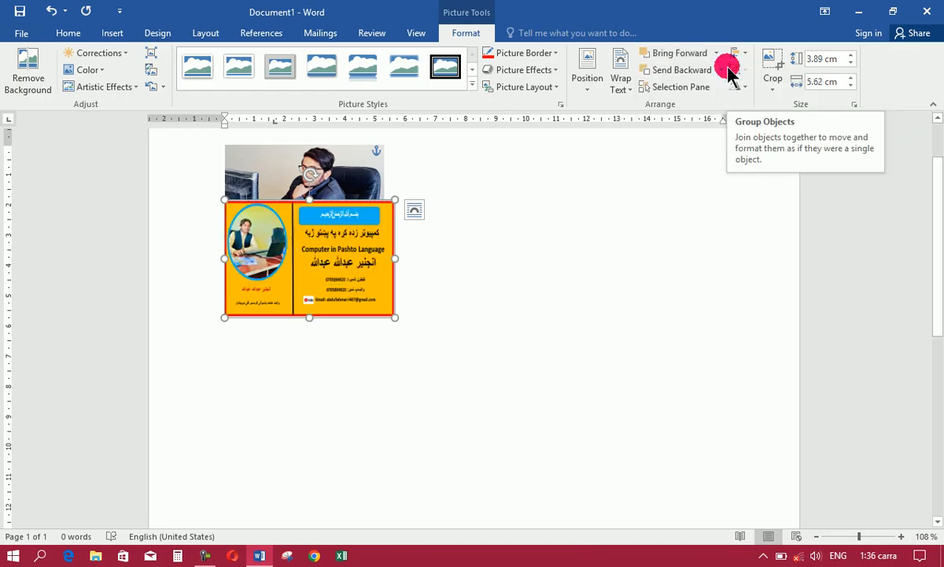
Step: Review the backward and forward ordering options, and repeat sending the 4455.PNG picture behind the photo and back in front
click(720, 71)
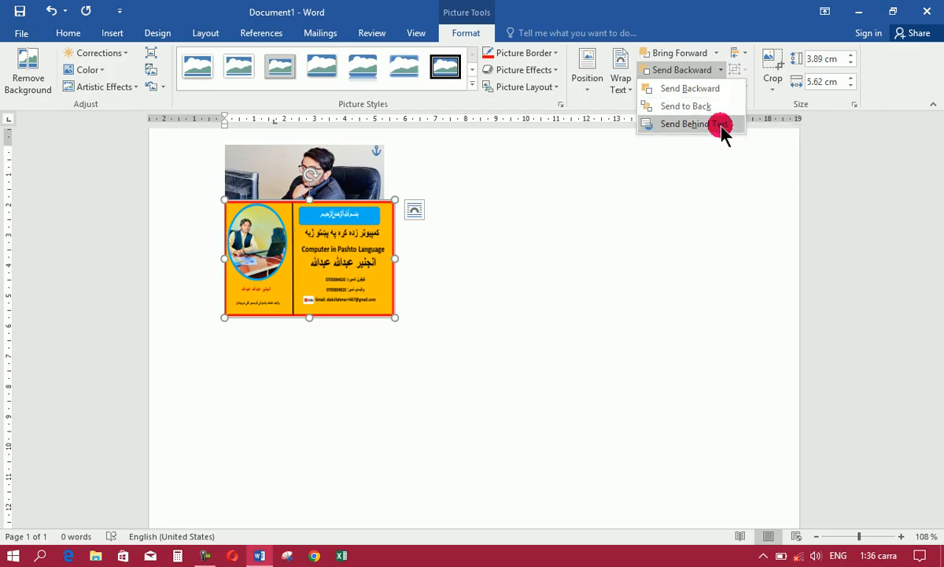
click(716, 50)
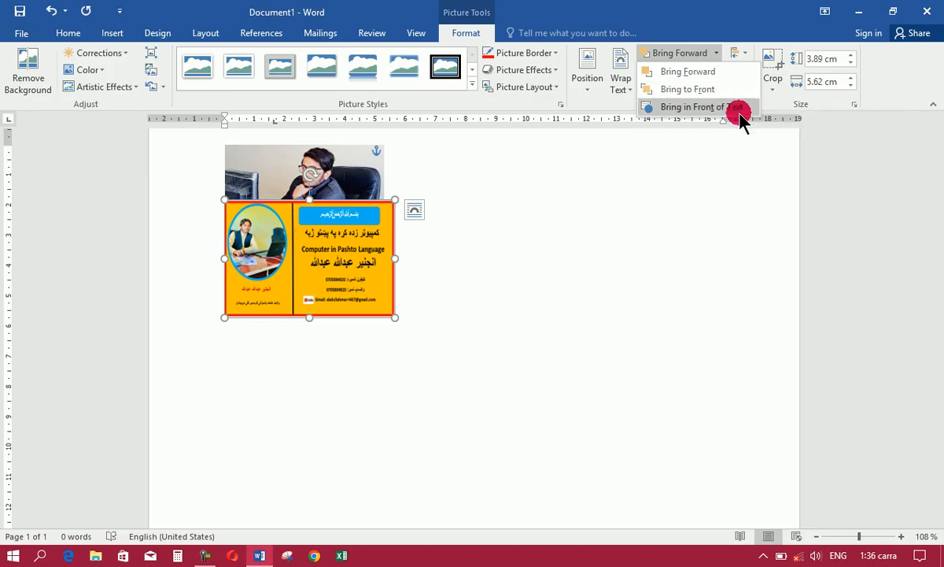
click(678, 165)
click(680, 71)
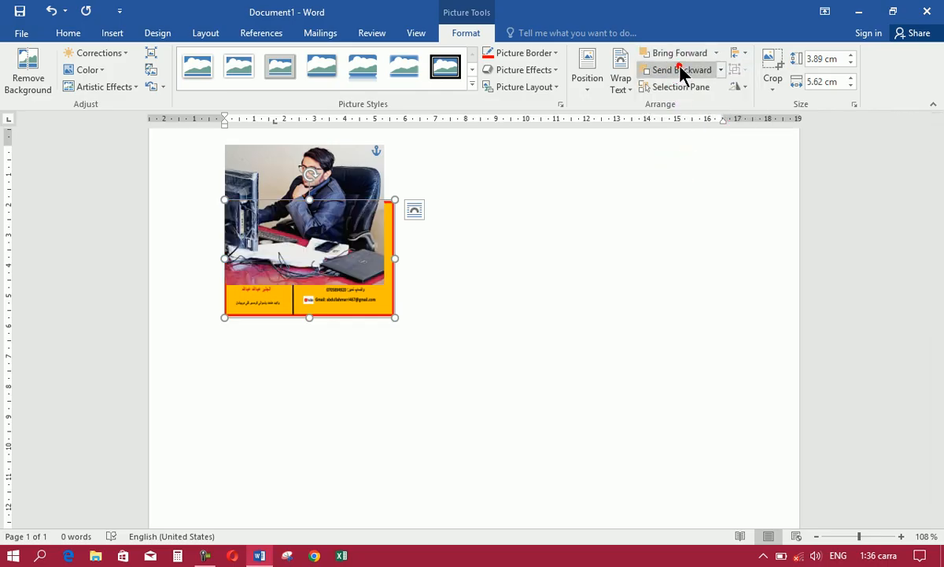
click(679, 52)
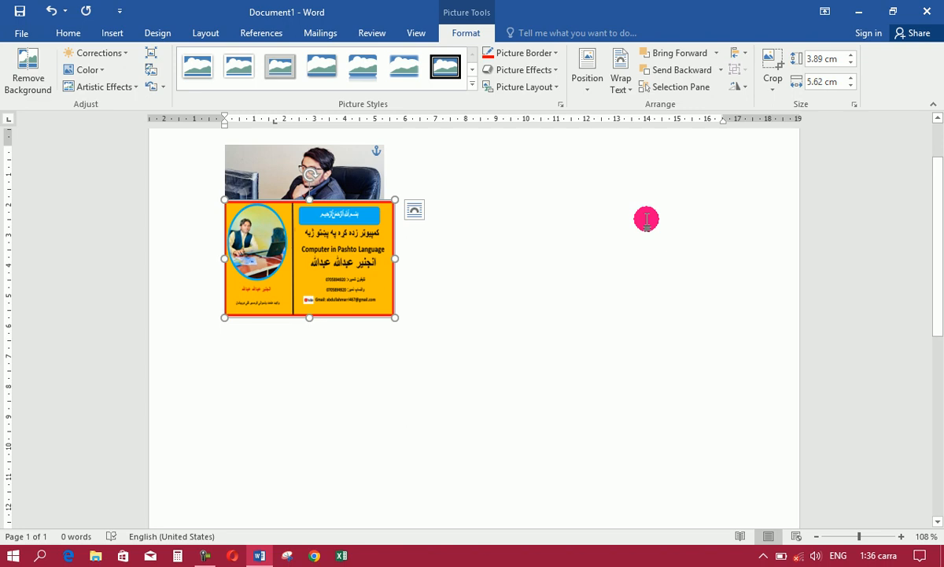
Step: Open the Selection Pane, hide all pictures in the document, and show them all again
click(697, 91)
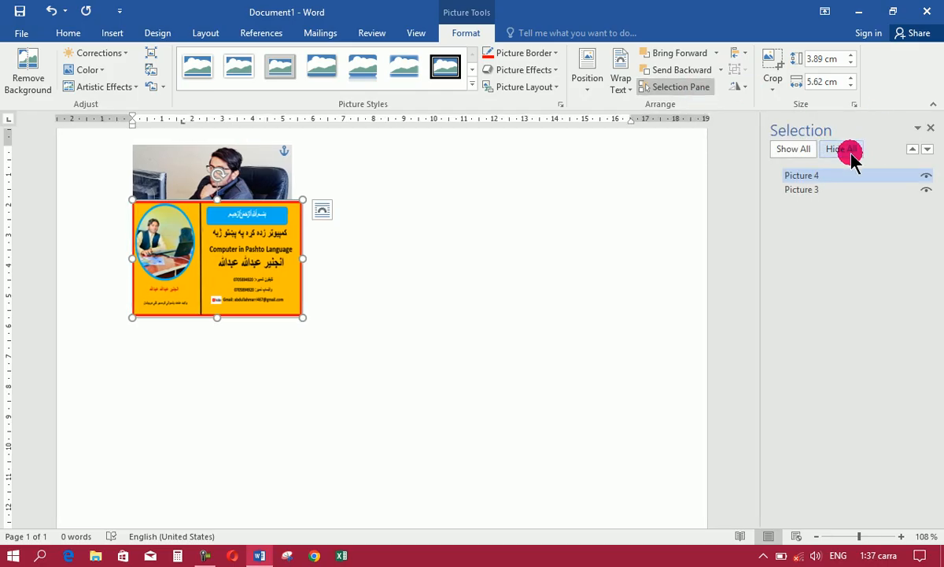
click(856, 154)
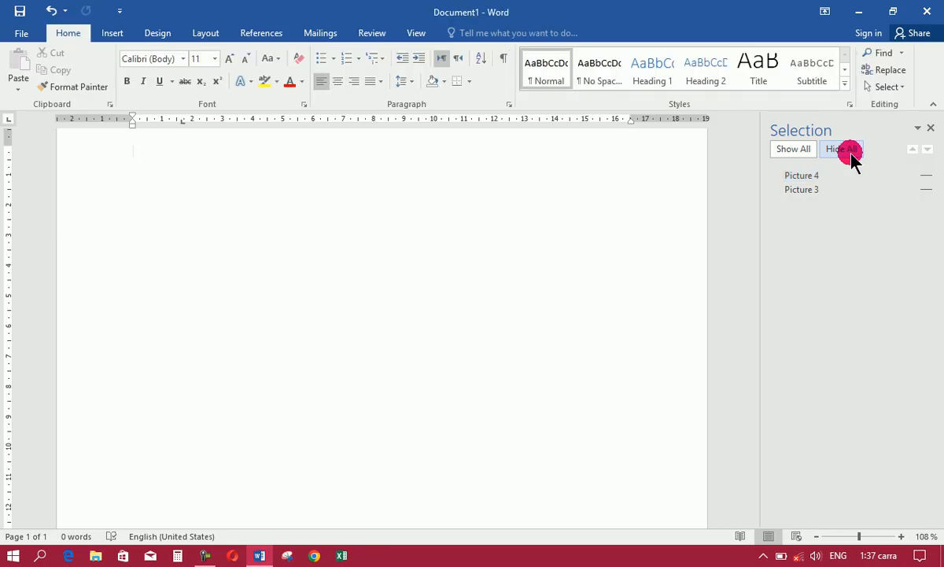
click(804, 150)
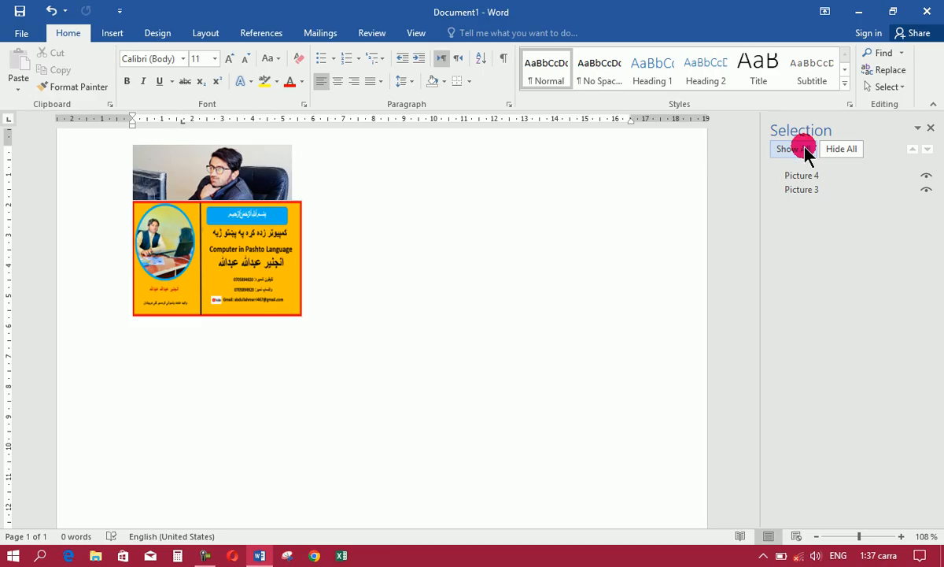
Step: Toggle the visibility of Picture 4 and Picture 3 individually and together, leaving both shown, and close the Selection Pane
click(925, 175)
click(925, 175)
click(927, 189)
click(927, 189)
click(834, 151)
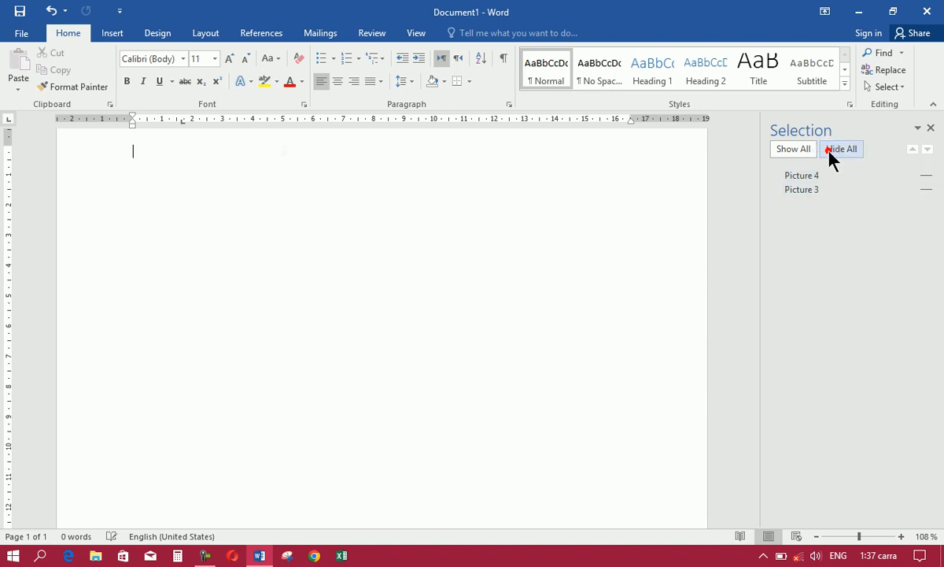
click(795, 149)
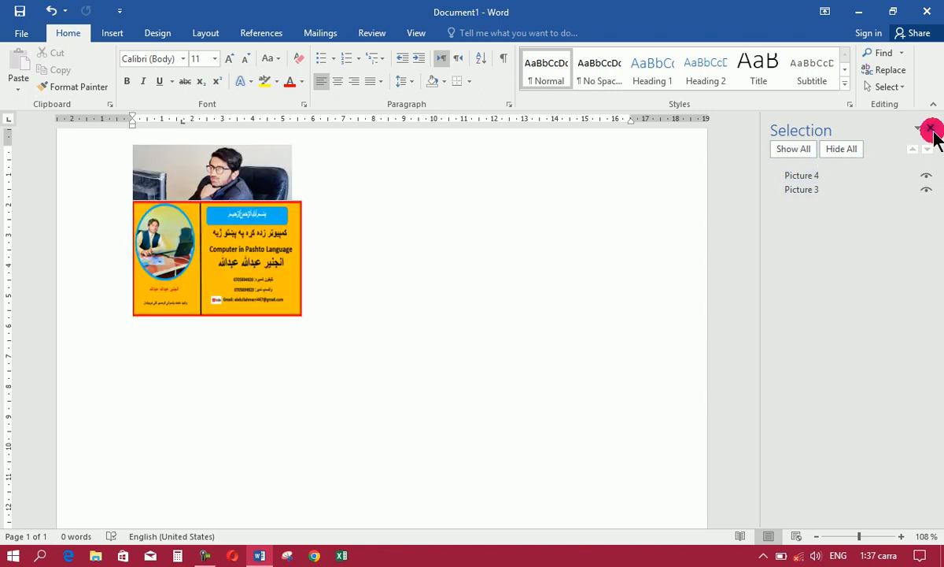
click(930, 128)
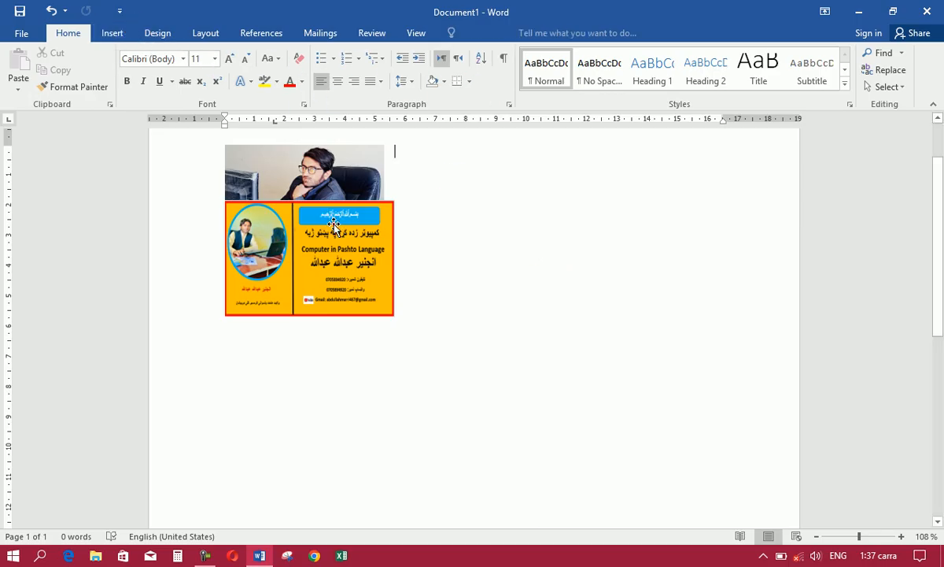
Step: Select the 4455.PNG picture and apply Align Left relative to the margin
click(313, 210)
click(469, 35)
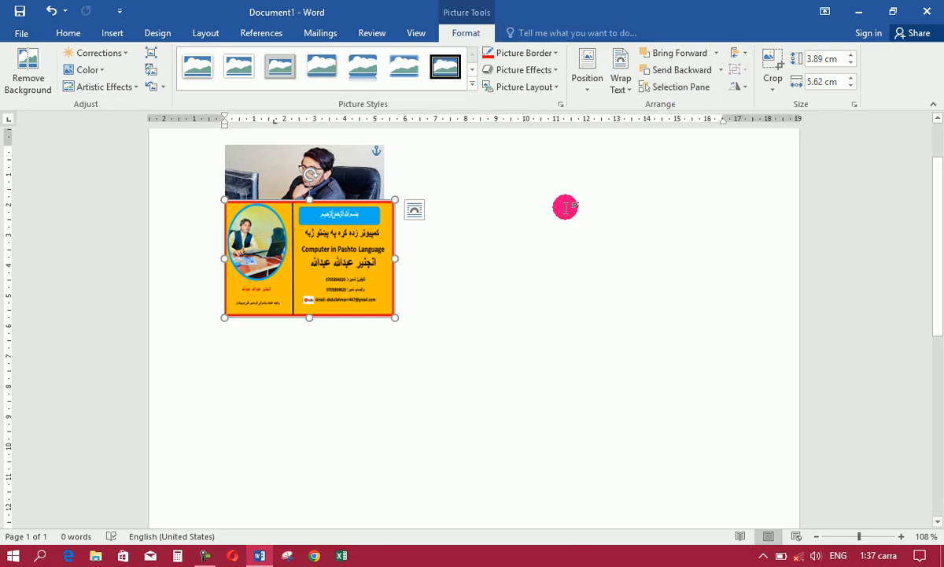
click(747, 54)
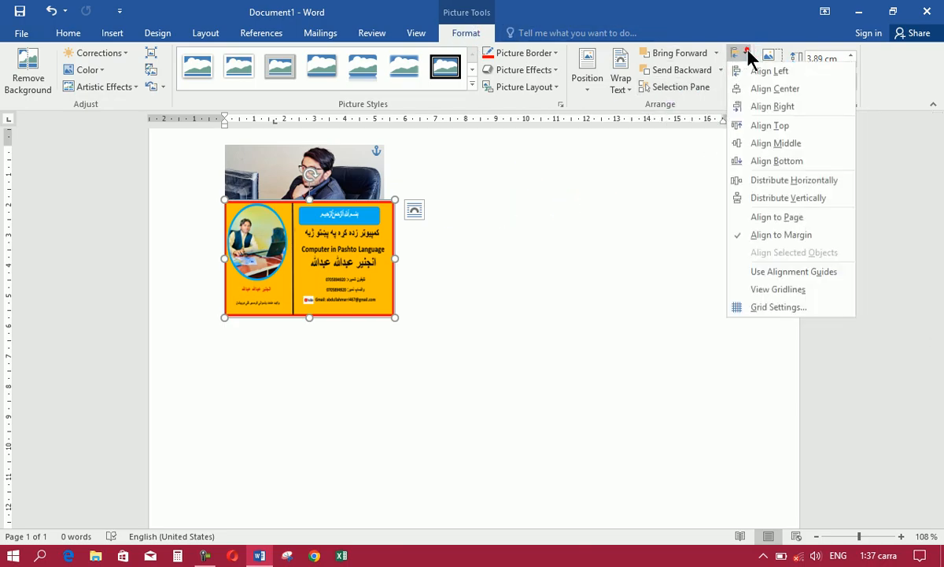
click(791, 72)
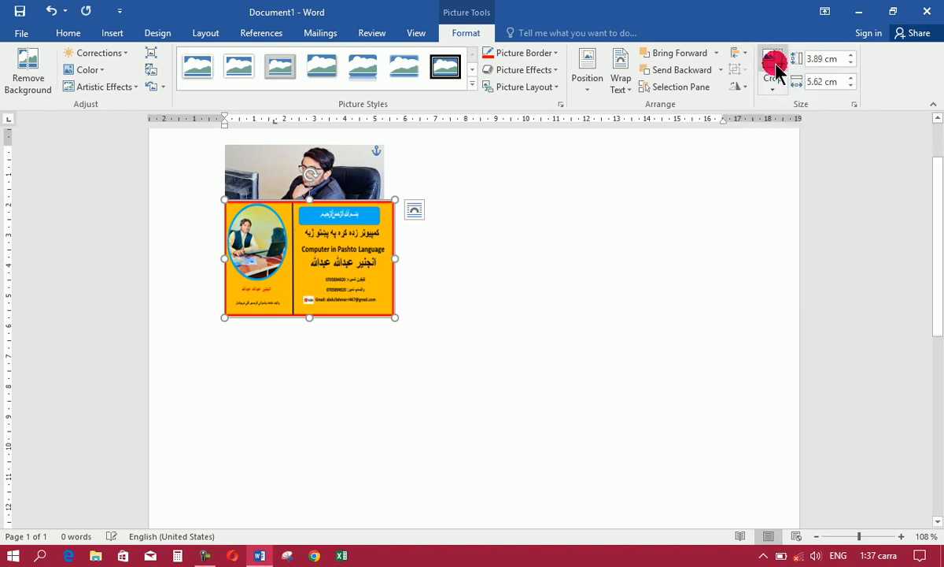
Step: Apply Align Center to the 4455.PNG picture, followed by Align Right
click(748, 55)
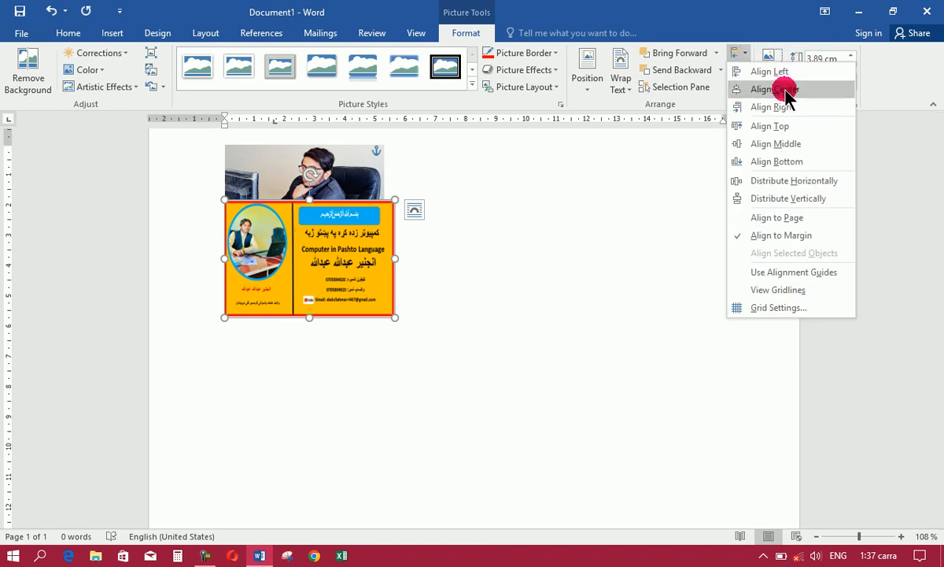
click(784, 88)
click(739, 54)
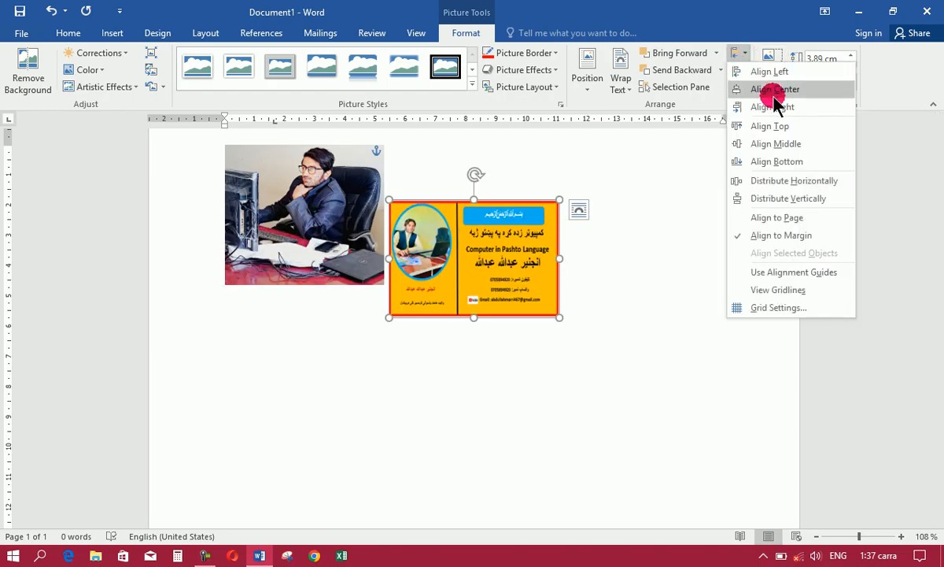
click(775, 107)
Step: Switch picture alignment to Align to Page and place the 4455.PNG picture freely beside the photo's right edge without overlap
click(739, 54)
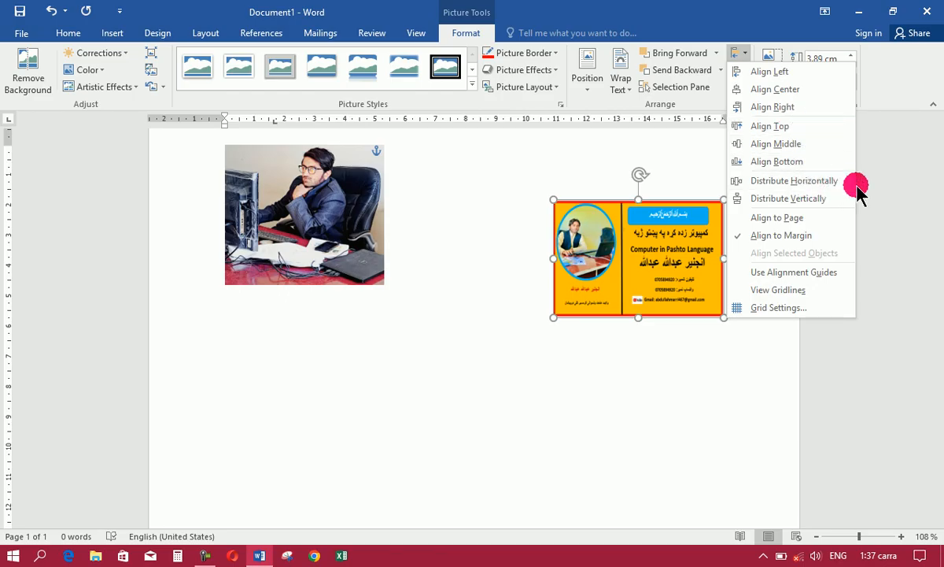
click(796, 220)
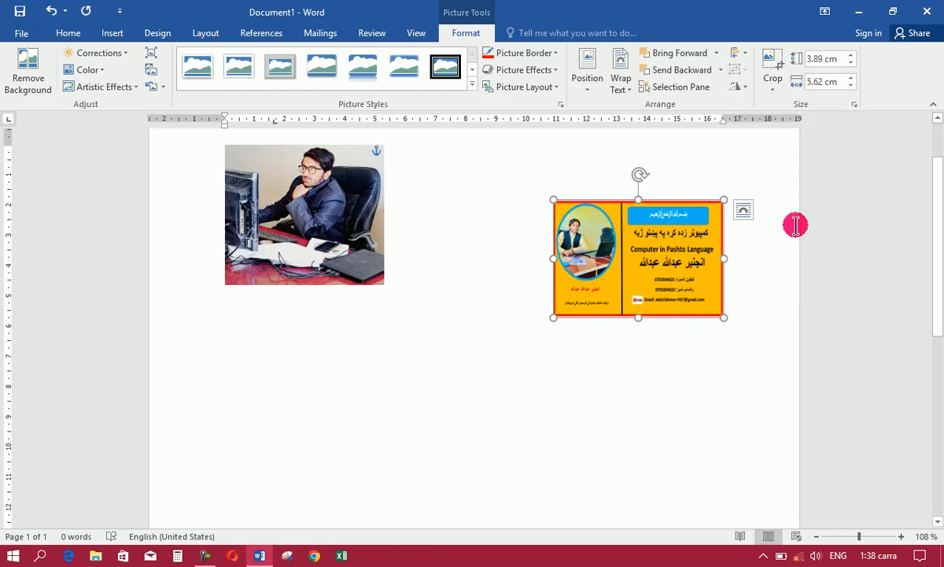
drag(640, 272, 380, 268)
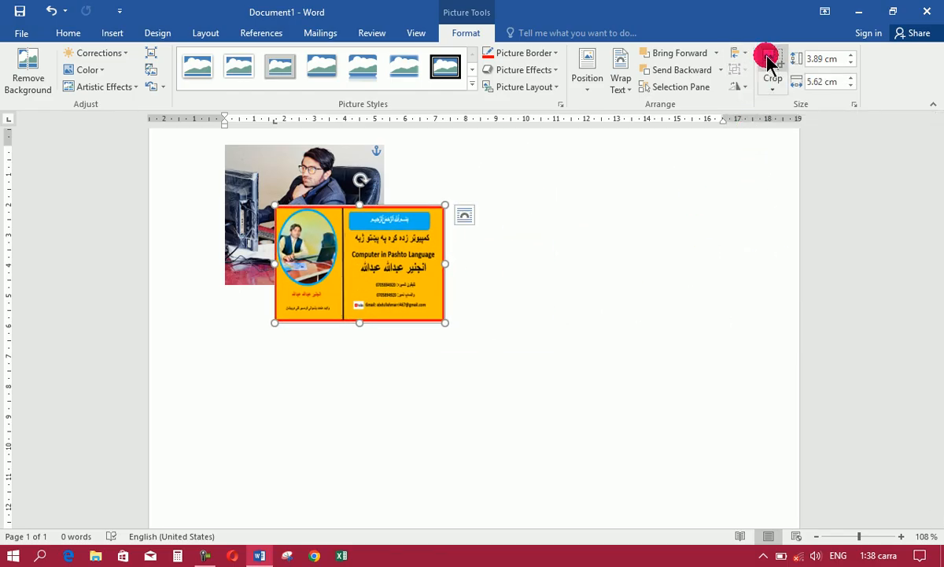
drag(389, 248, 551, 213)
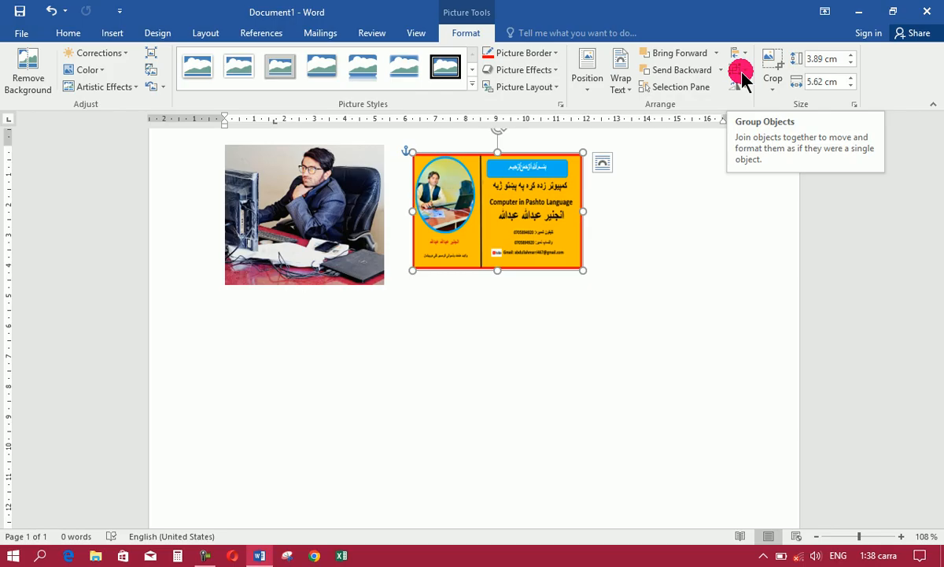
Step: Select both the photo and the 4455.PNG picture and group them into one object
click(315, 183)
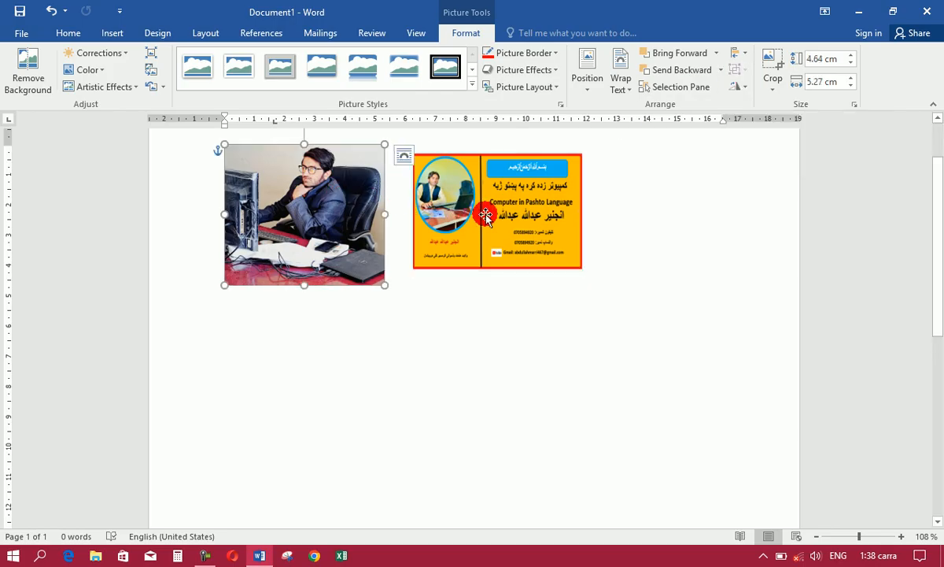
click(517, 202)
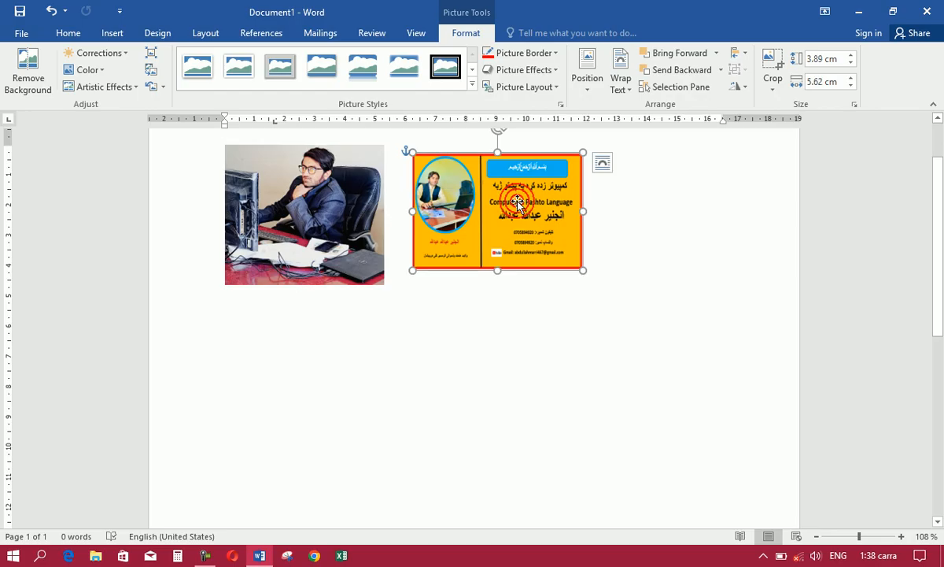
click(307, 207)
click(505, 222)
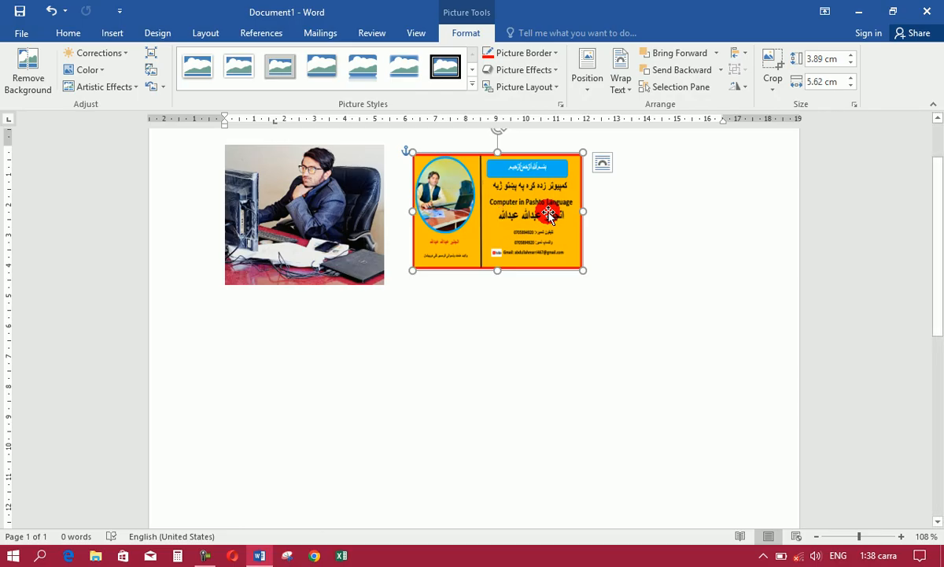
ctrl+click(276, 219)
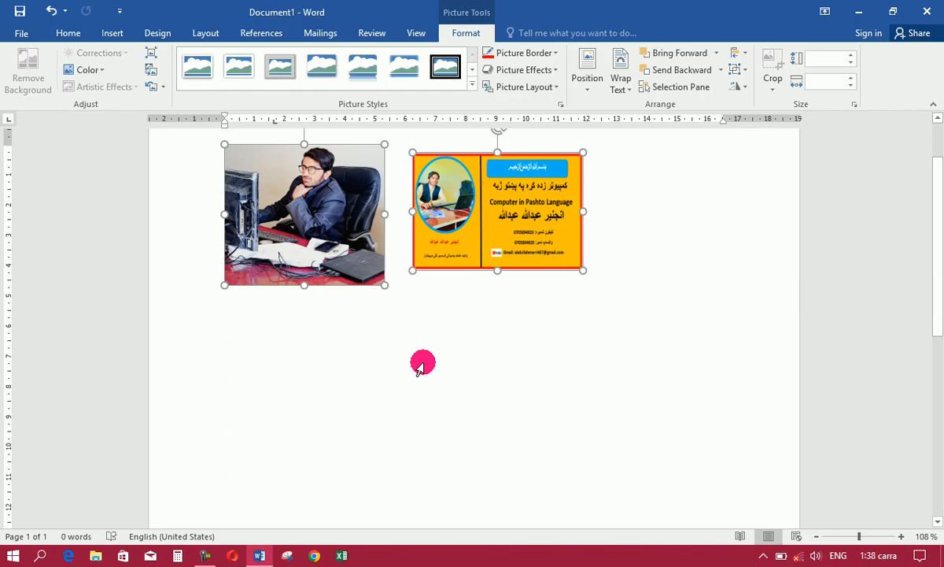
click(746, 75)
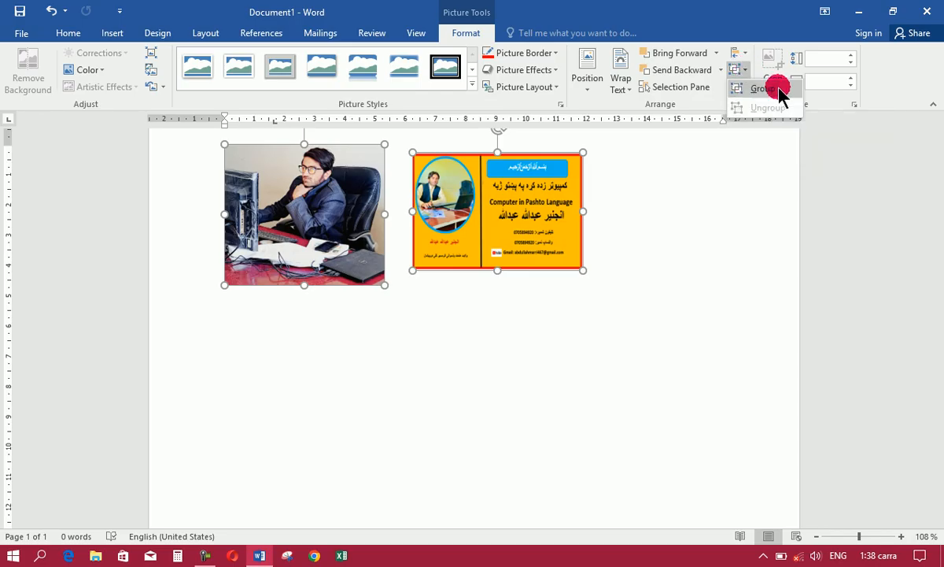
click(779, 89)
Step: Resize the grouped pictures to about 4.76 cm high by 10.43 cm wide, ungroup them, and clear the selection
mouse_move(588, 291)
mouse_down()
mouse_move(712, 383)
mouse_move(626, 348)
mouse_move(537, 273)
mouse_move(571, 280)
mouse_up()
drag(681, 351, 544, 291)
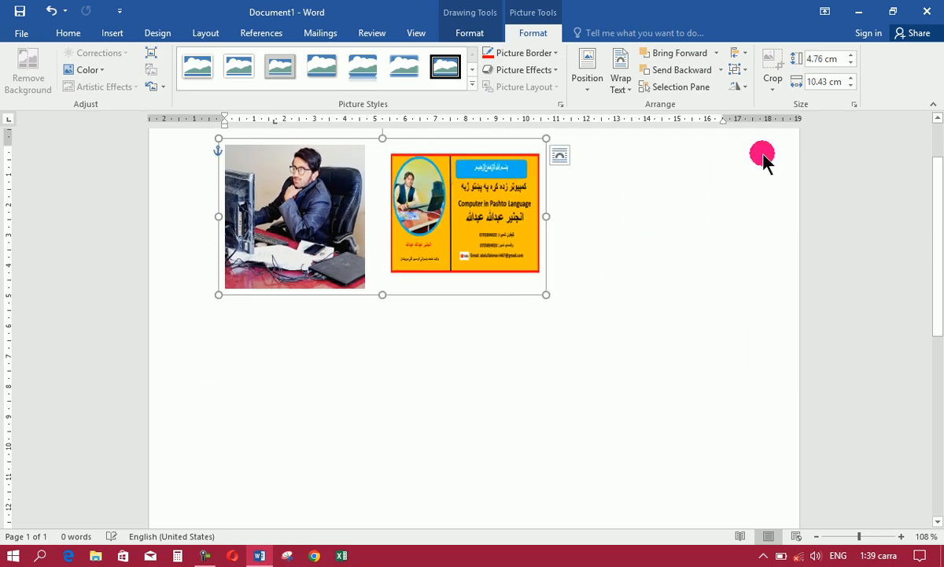
click(743, 71)
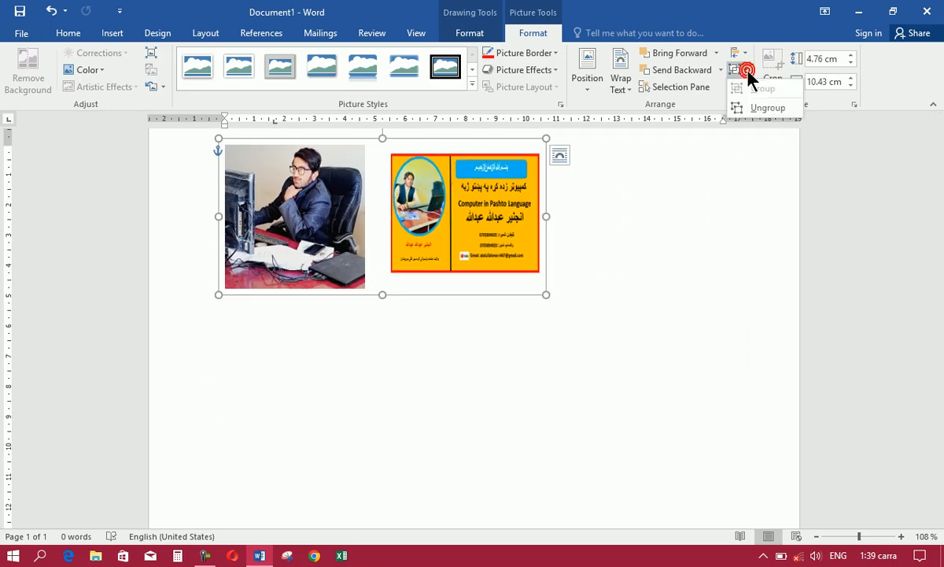
click(753, 111)
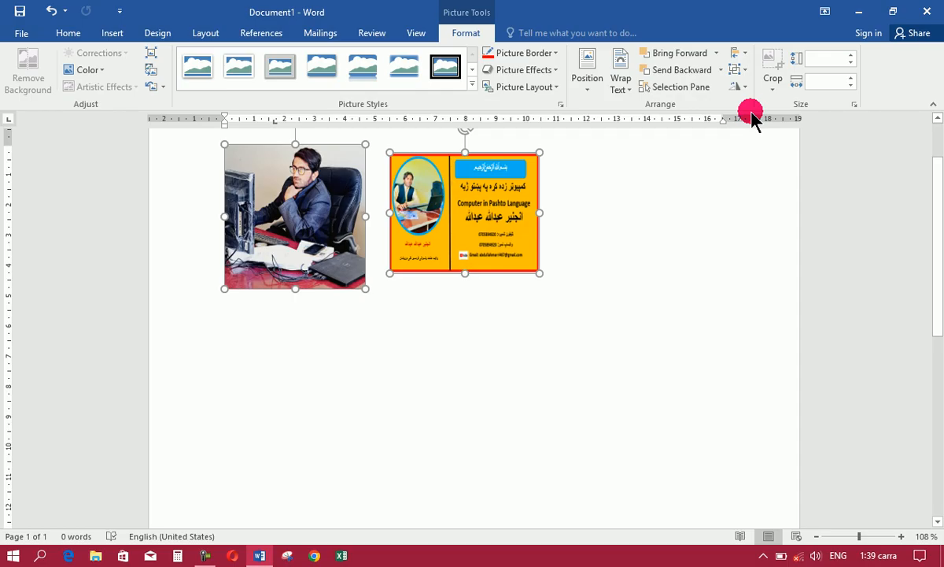
click(631, 208)
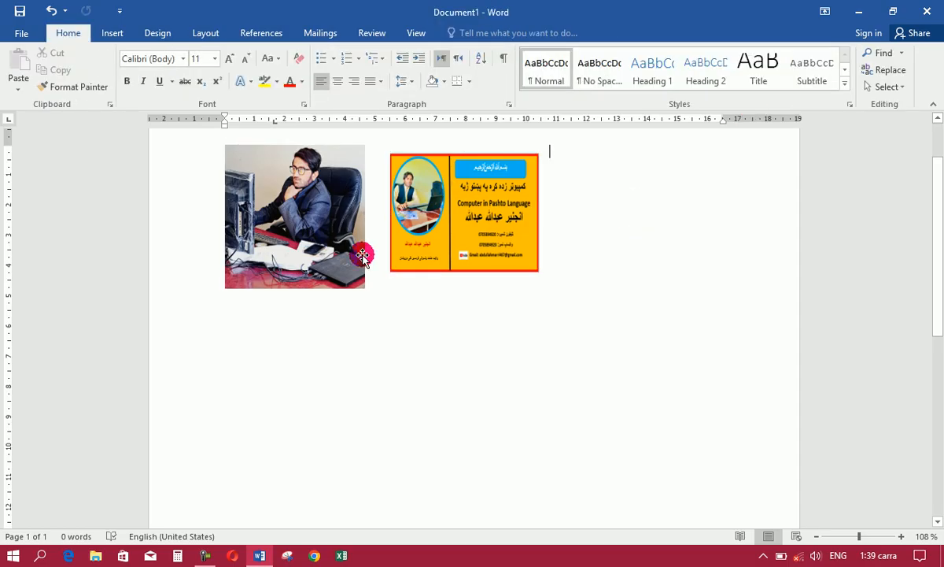
Step: Preview Rotate Right 90° on the photo without applying it, and select the 4455.PNG picture
click(273, 229)
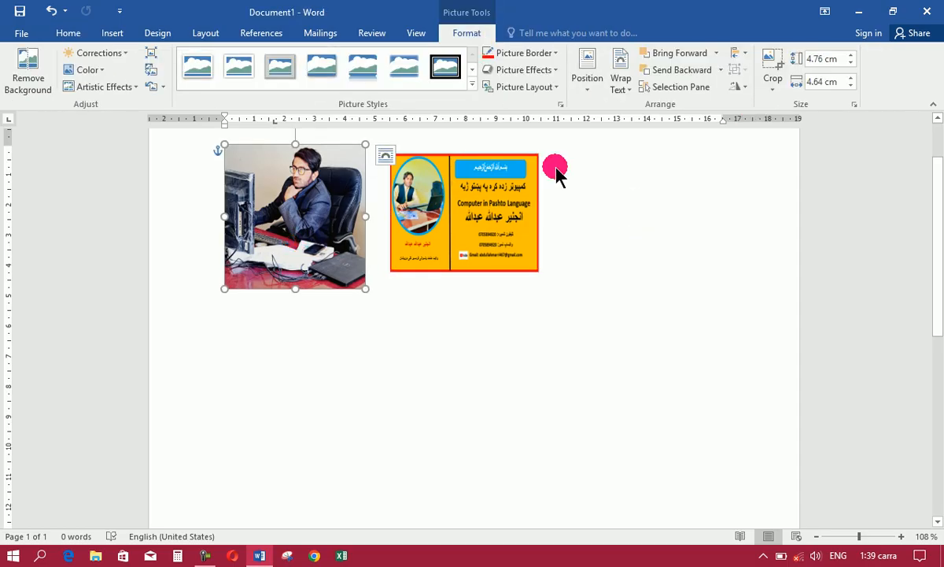
click(748, 91)
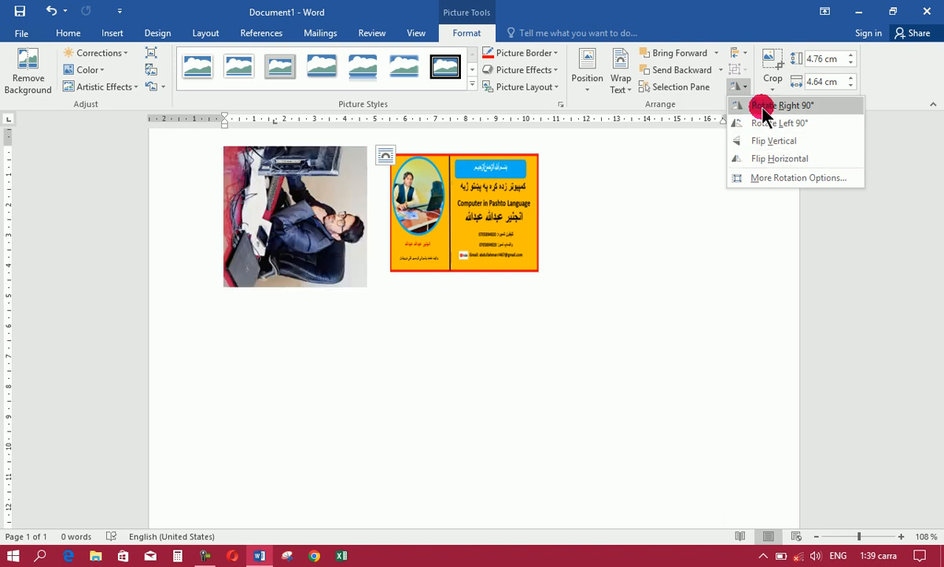
click(565, 270)
click(463, 235)
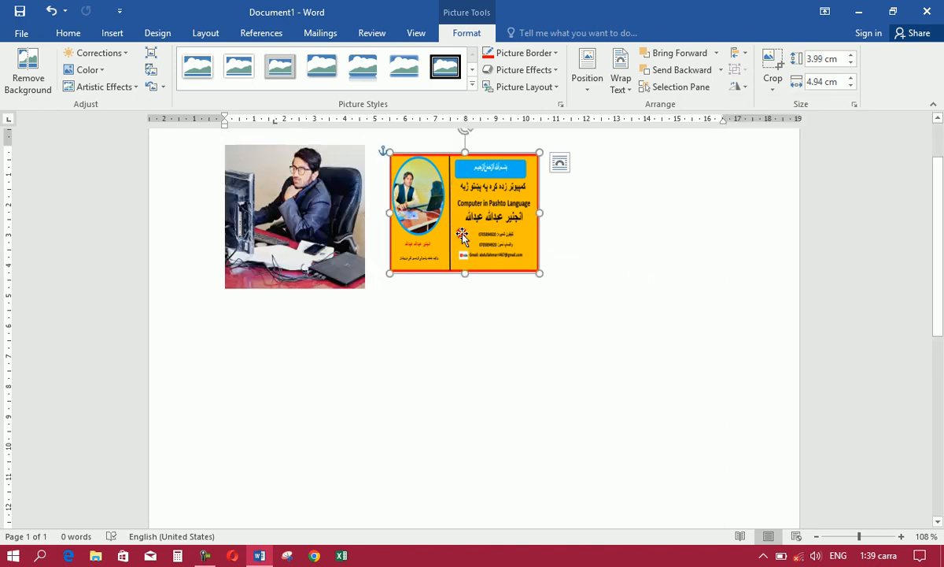
Step: Move the 4455.PNG picture farther from the photo and delete it from the document
drag(462, 235, 509, 228)
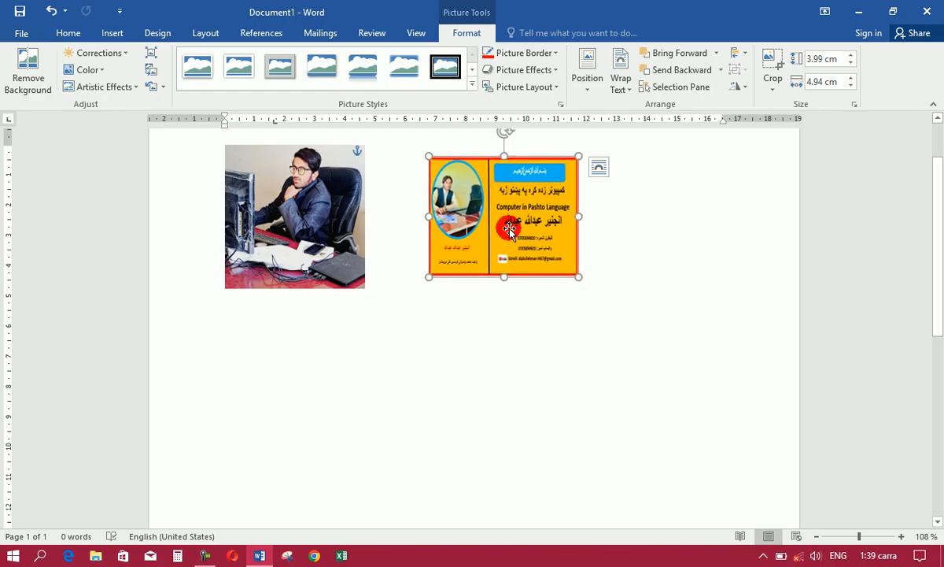
key(Delete)
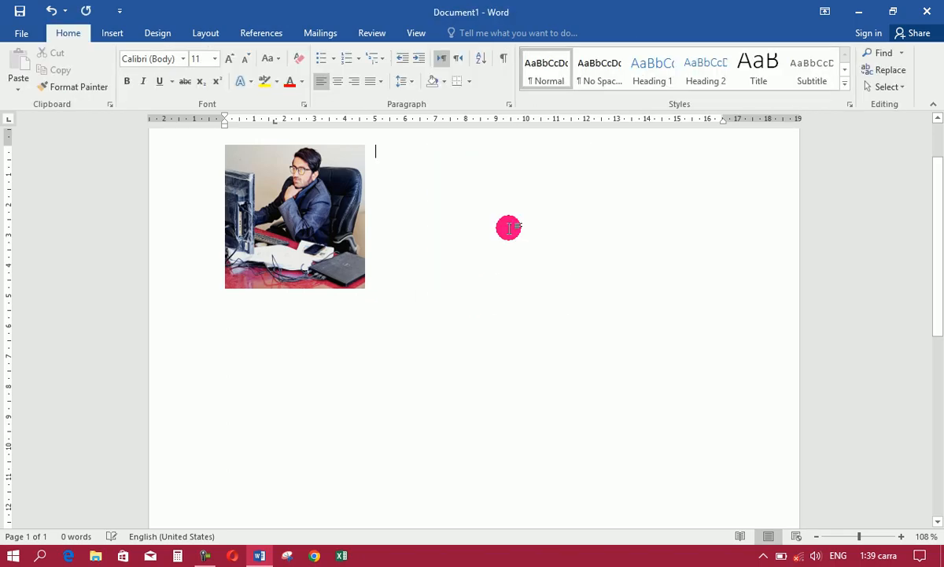
Step: Crop the photo inward from its right, bottom and left sides, apply the crop, and undo it
click(285, 169)
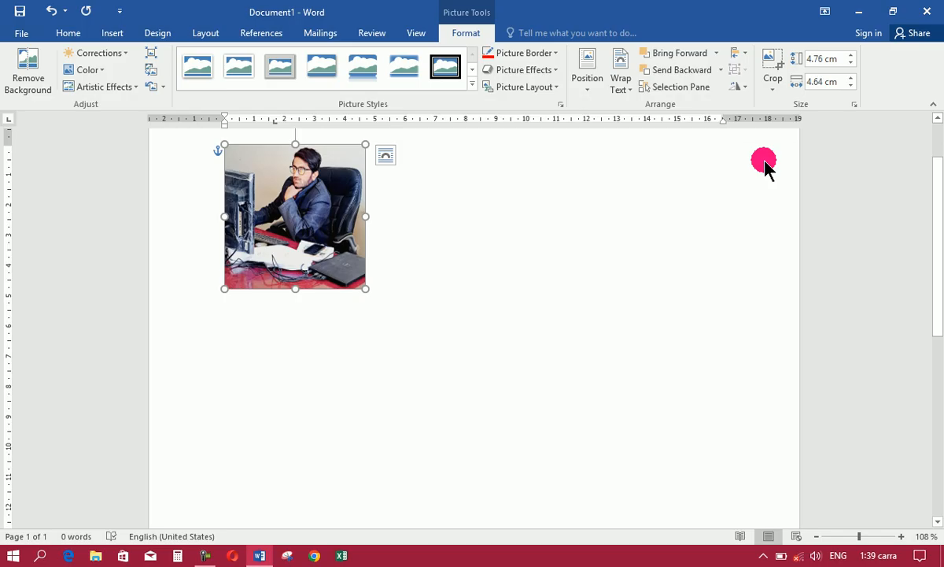
click(773, 93)
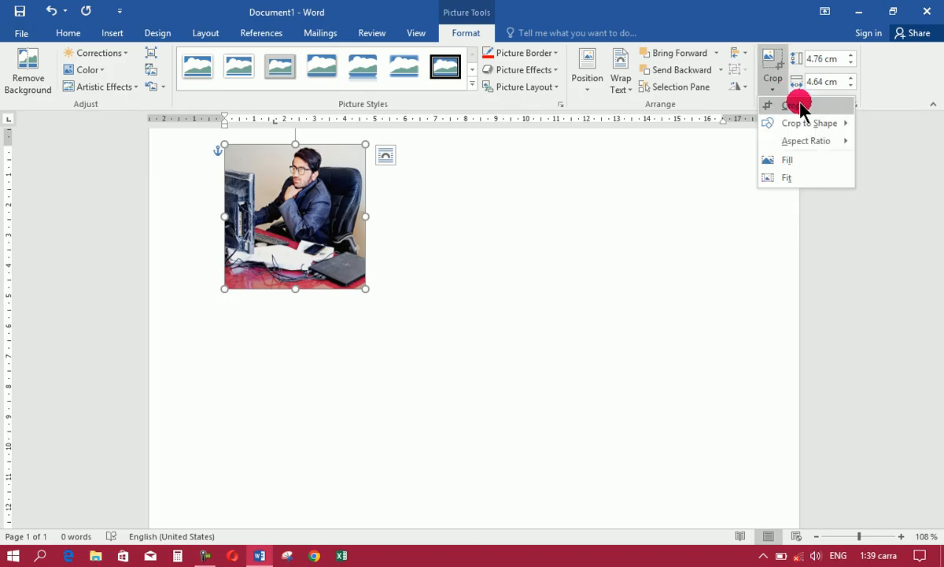
click(800, 107)
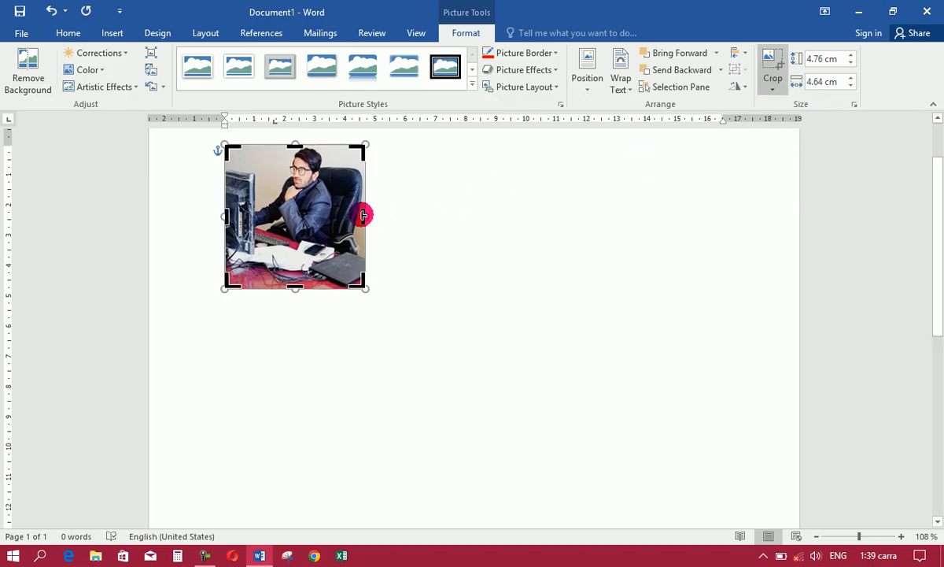
drag(359, 215, 347, 215)
drag(286, 283, 294, 241)
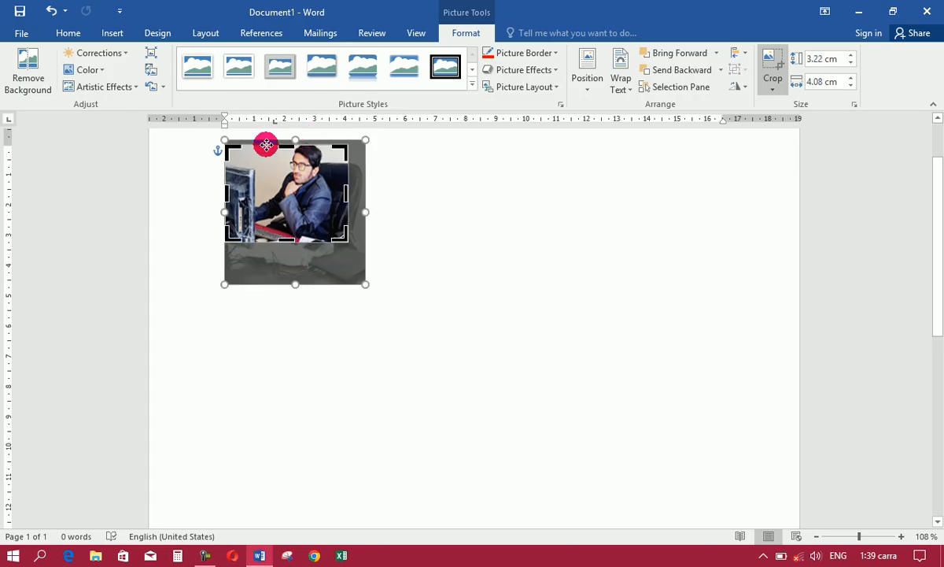
drag(225, 192, 267, 193)
click(328, 260)
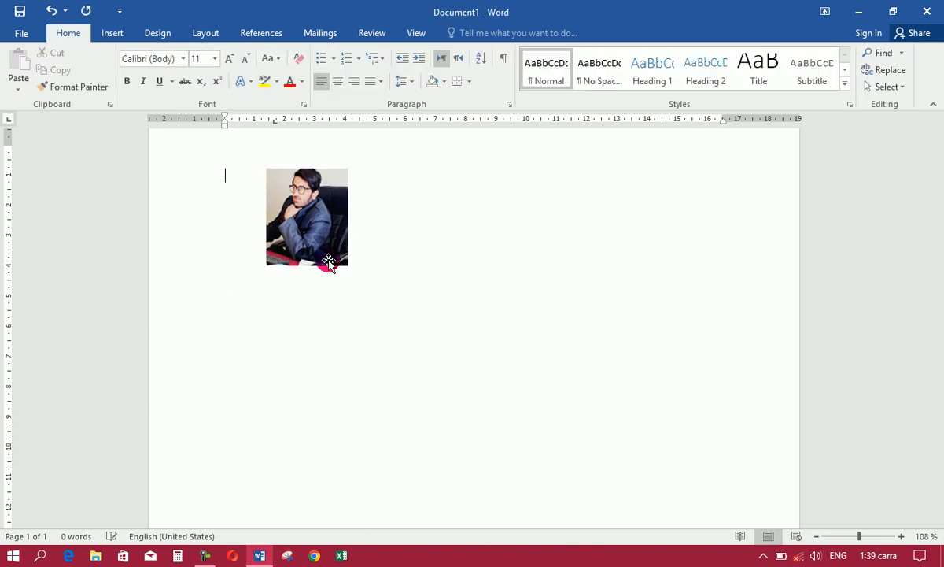
key(ctrl+z)
Step: Show the crop handles on the full photo and leave crop mode without trimming anything
click(465, 232)
click(312, 214)
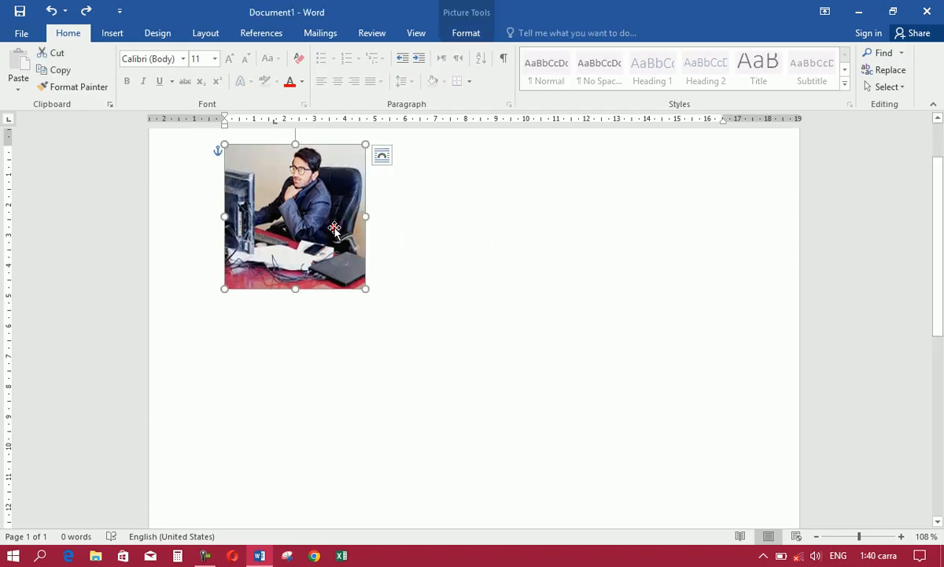
click(466, 33)
click(772, 85)
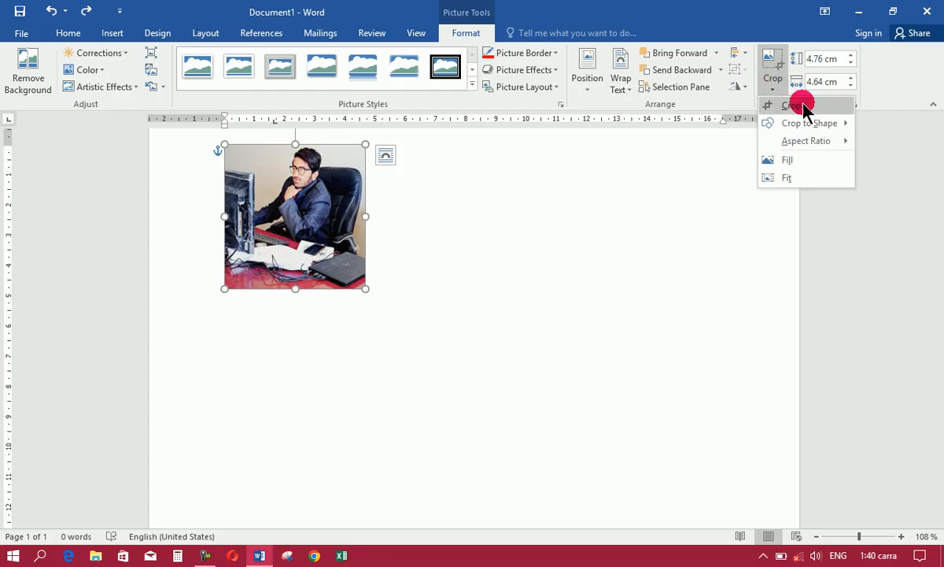
click(804, 111)
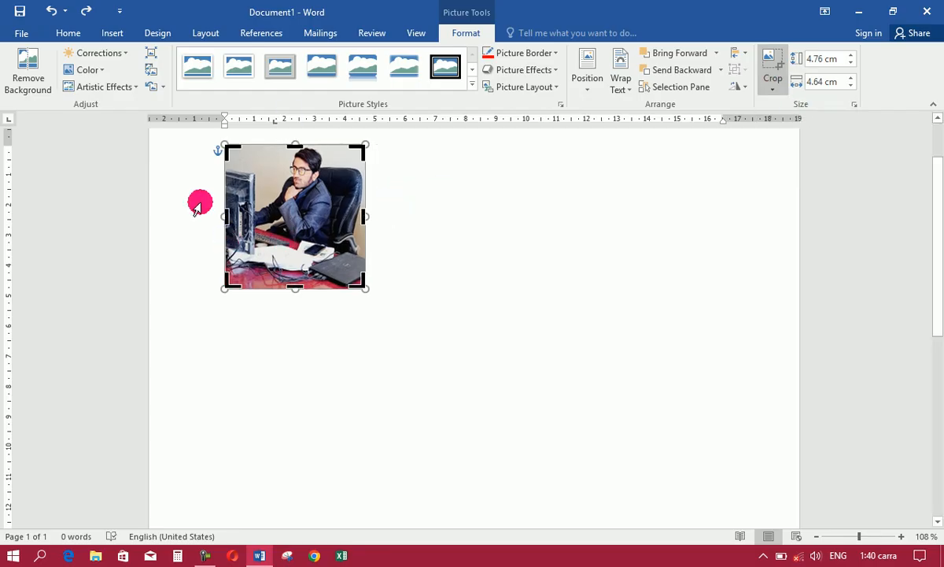
click(495, 206)
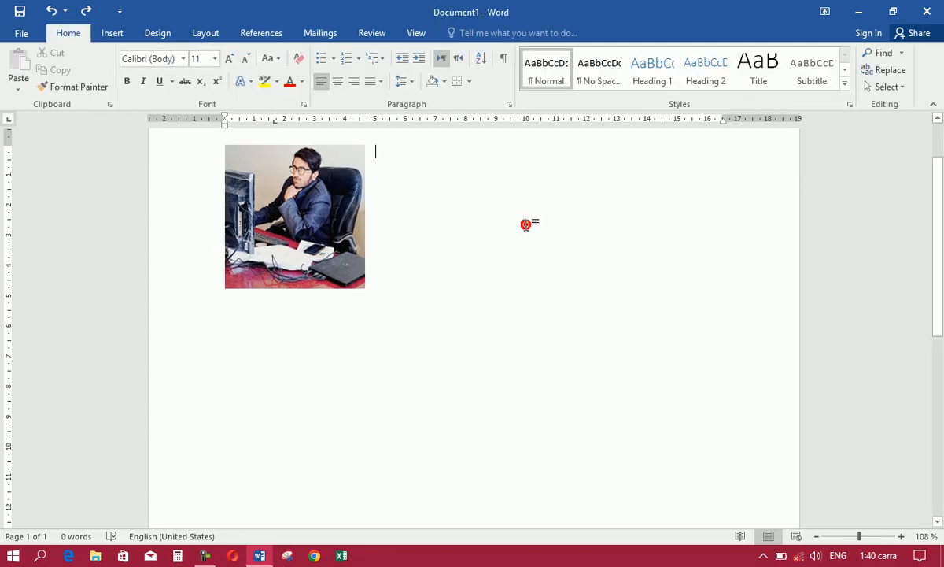
Step: Try cropping the photo to a heart and to another basic shape, and undo both shape crops
click(283, 228)
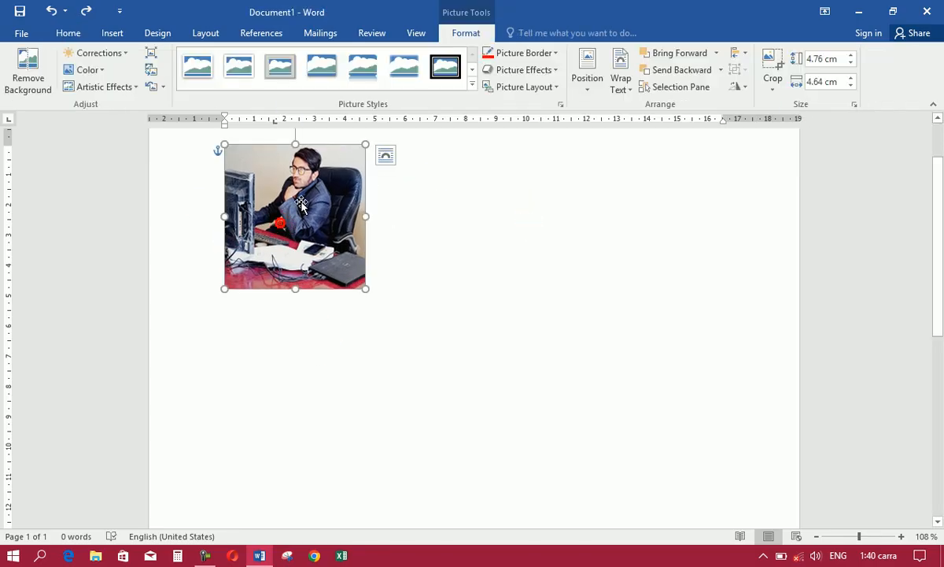
click(773, 93)
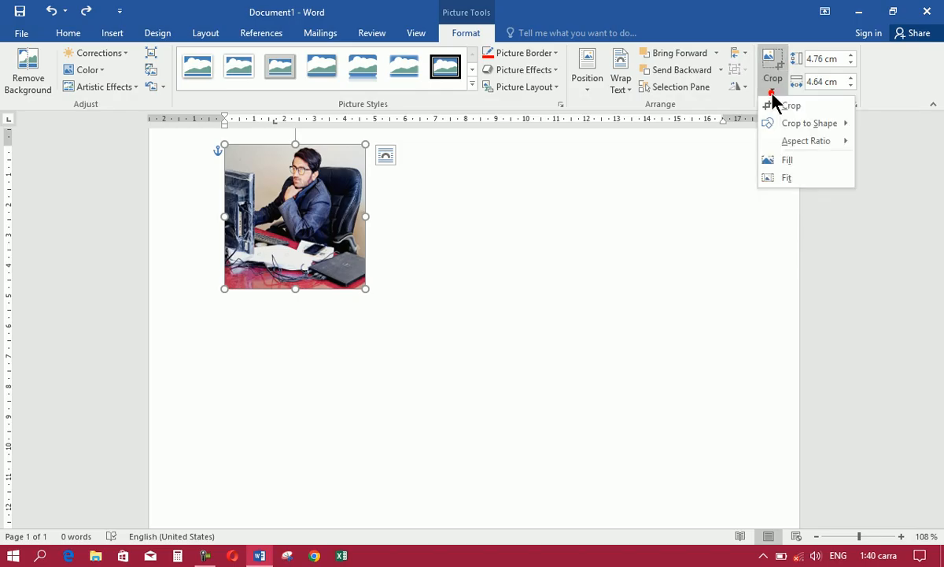
mouse_move(836, 123)
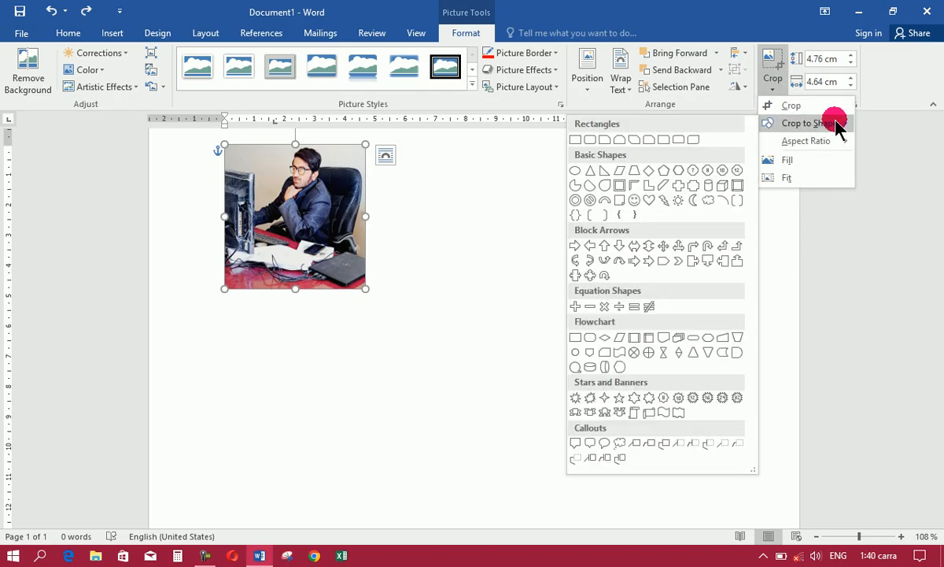
click(647, 200)
click(772, 87)
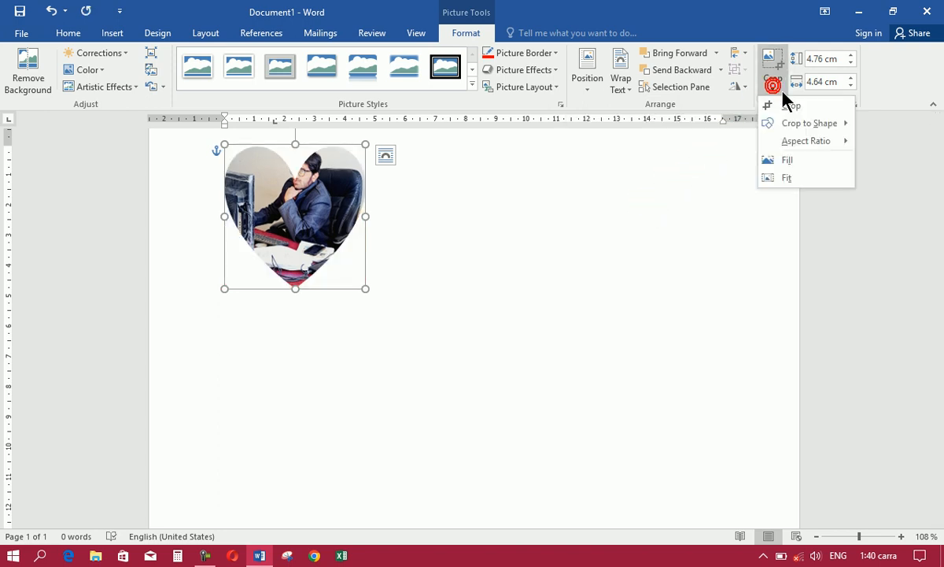
mouse_move(818, 124)
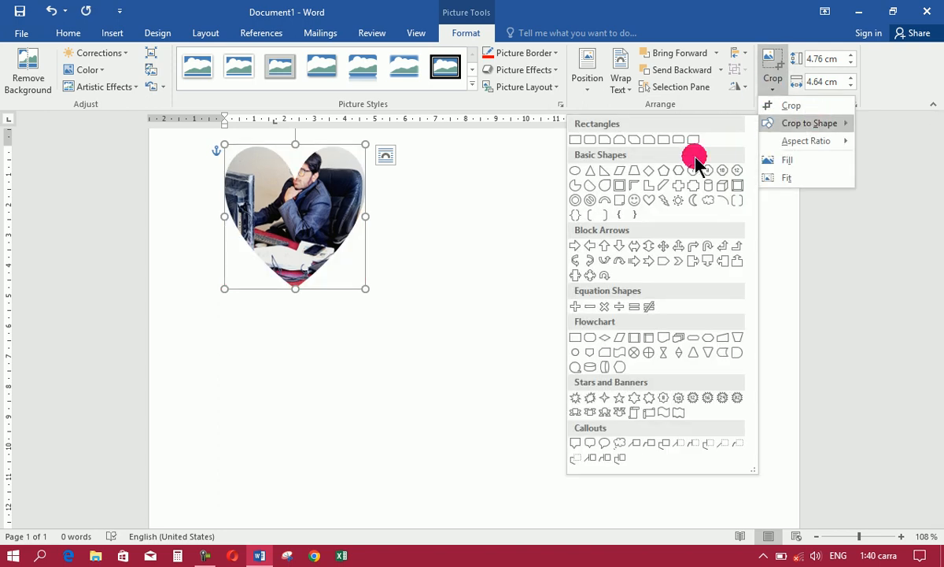
click(604, 181)
key(ctrl+z)
key(ctrl+z)
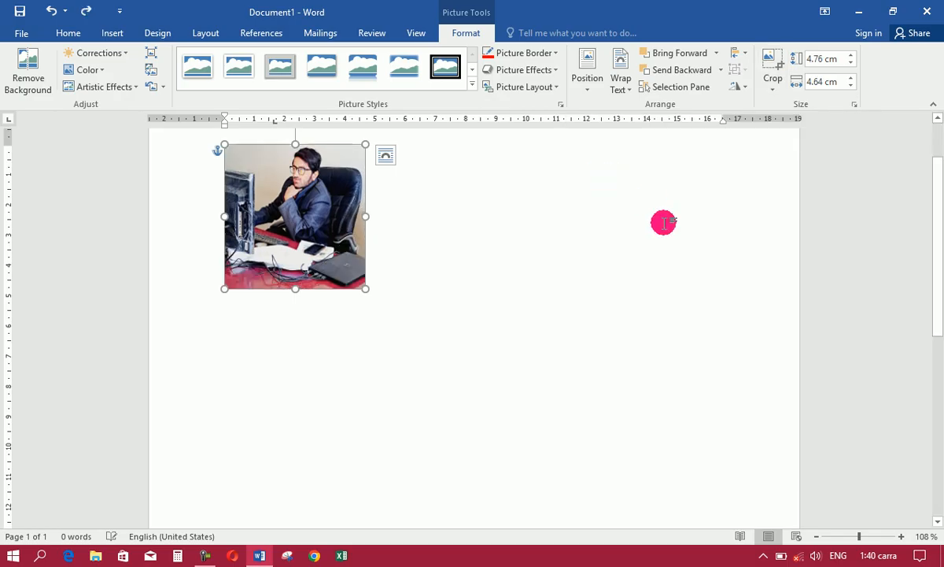
Step: Try cropping the photo to the 2:3 portrait aspect ratio, and undo the crop
click(777, 82)
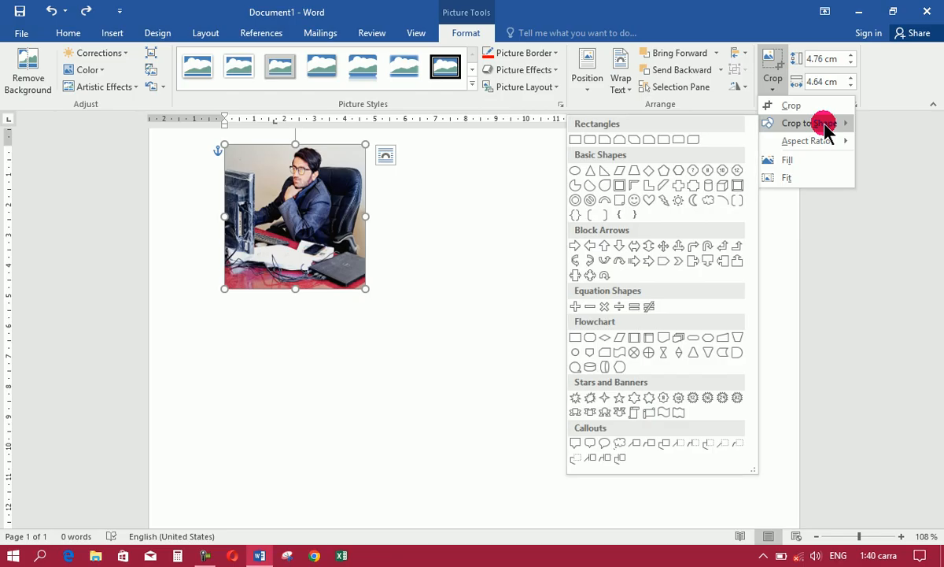
mouse_move(832, 150)
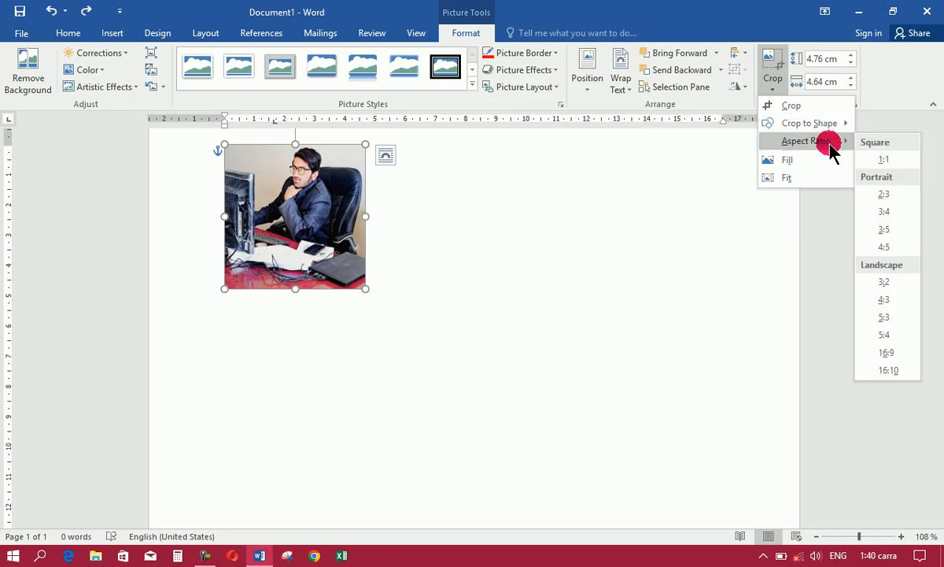
click(885, 194)
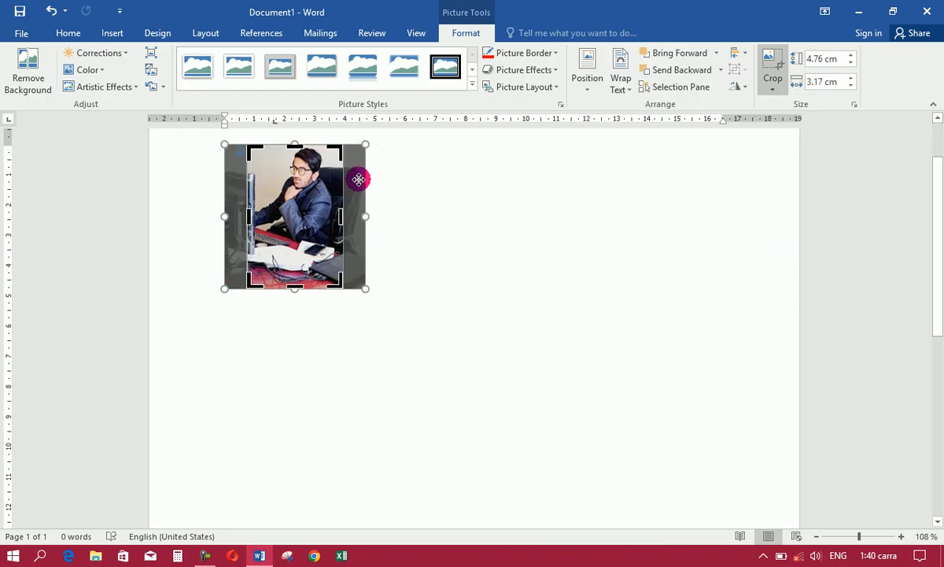
click(418, 209)
key(ctrl+z)
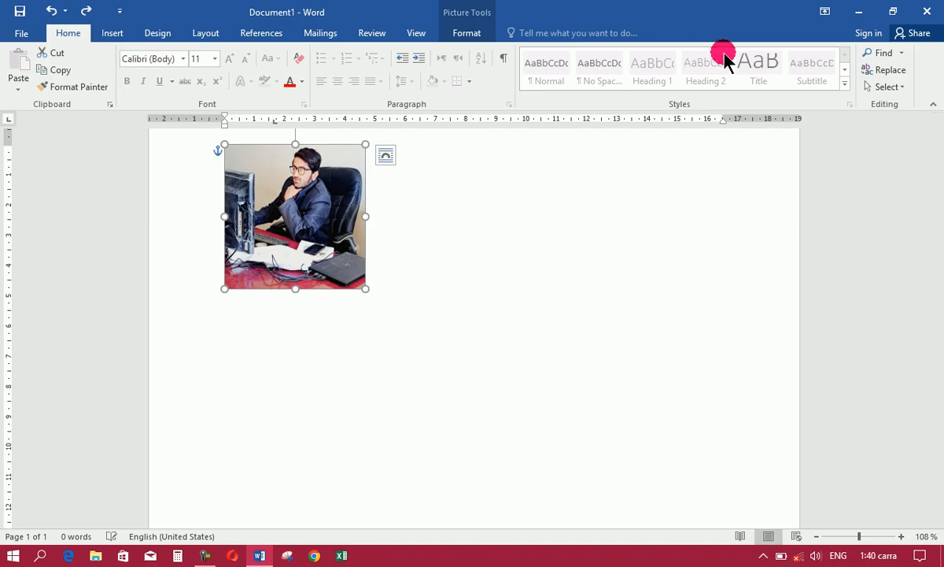
Step: Try cropping the photo to the 3:2 landscape aspect ratio, and undo the crop
click(466, 34)
click(773, 85)
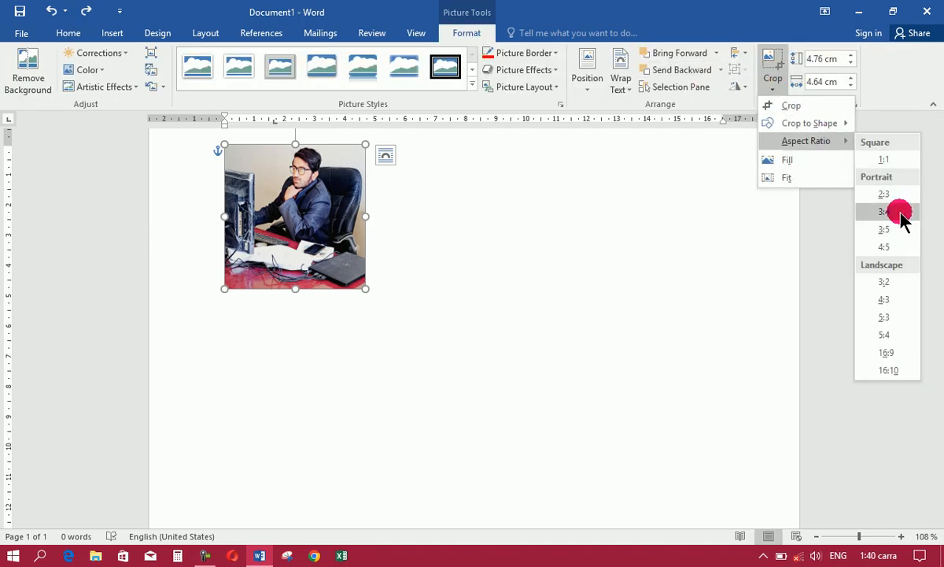
click(897, 282)
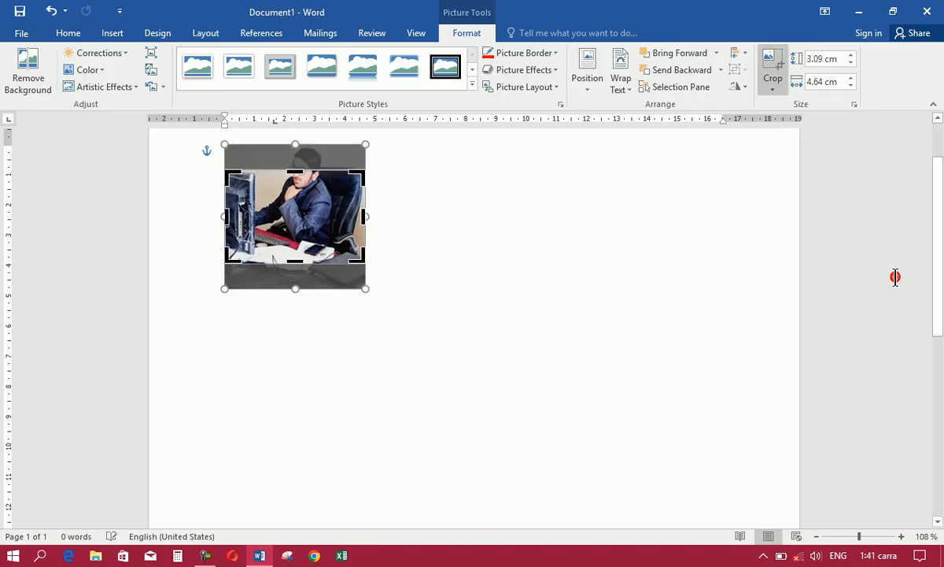
click(536, 243)
key(ctrl+z)
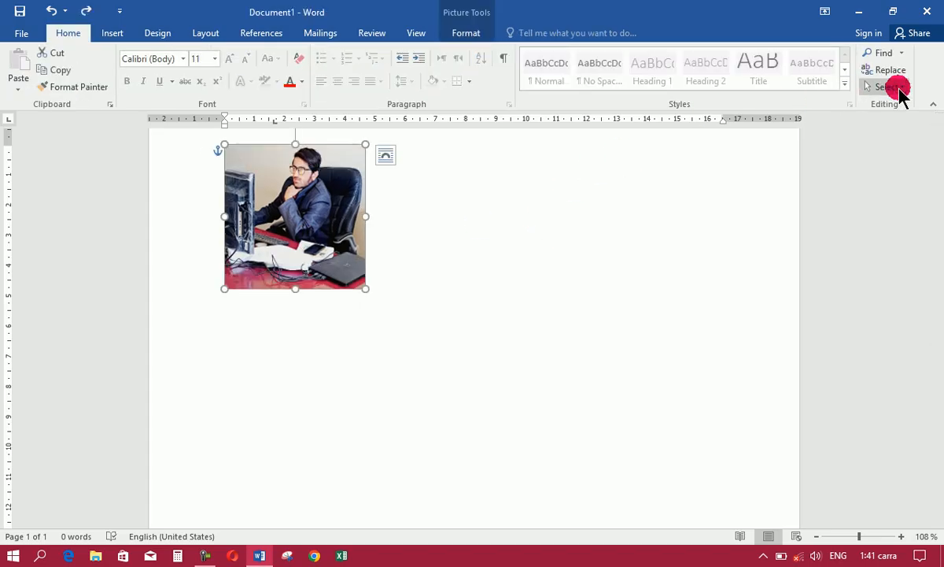
Step: Apply the Fill crop option to the photo and crop it to its upper-left area, about 1.05 cm high by 1.34 cm wide
click(463, 34)
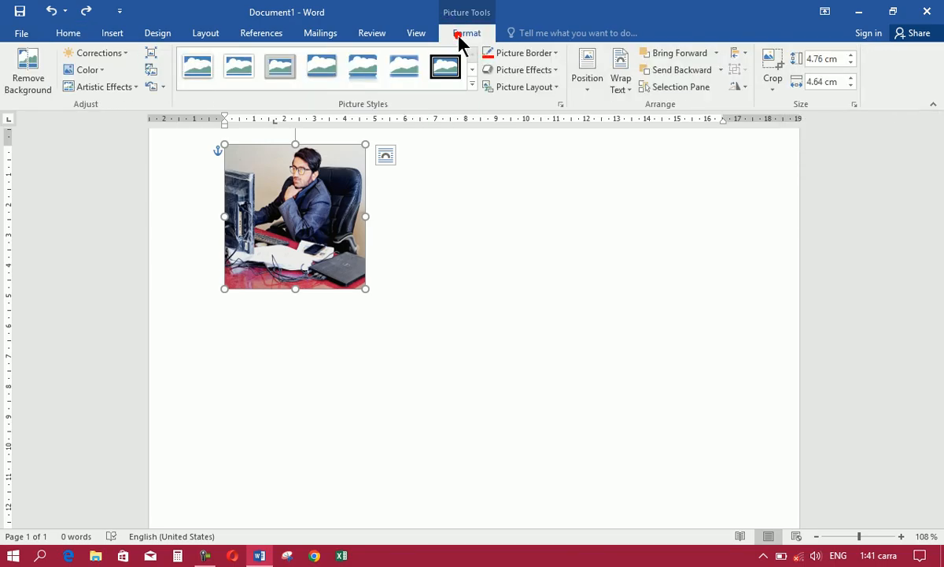
click(772, 88)
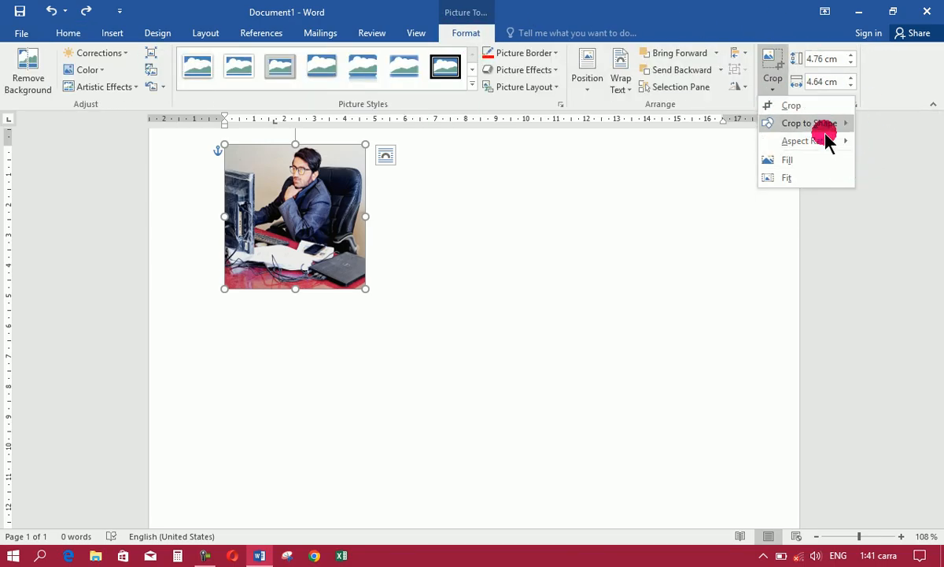
click(809, 161)
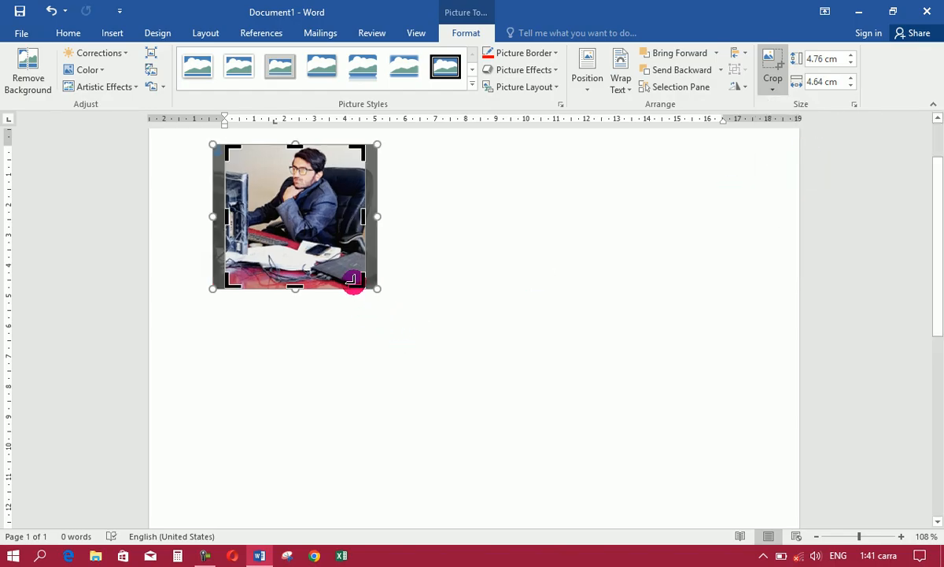
drag(360, 279, 268, 175)
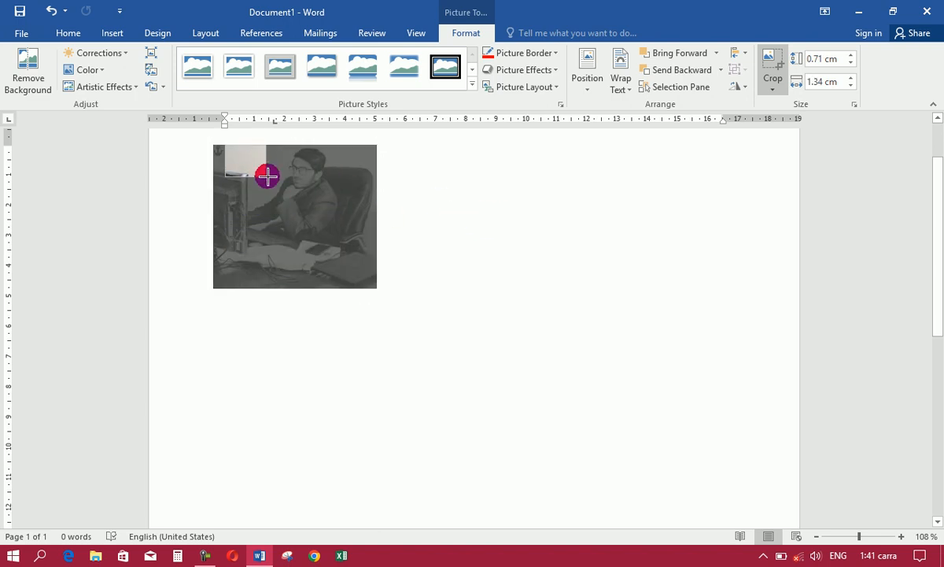
click(465, 205)
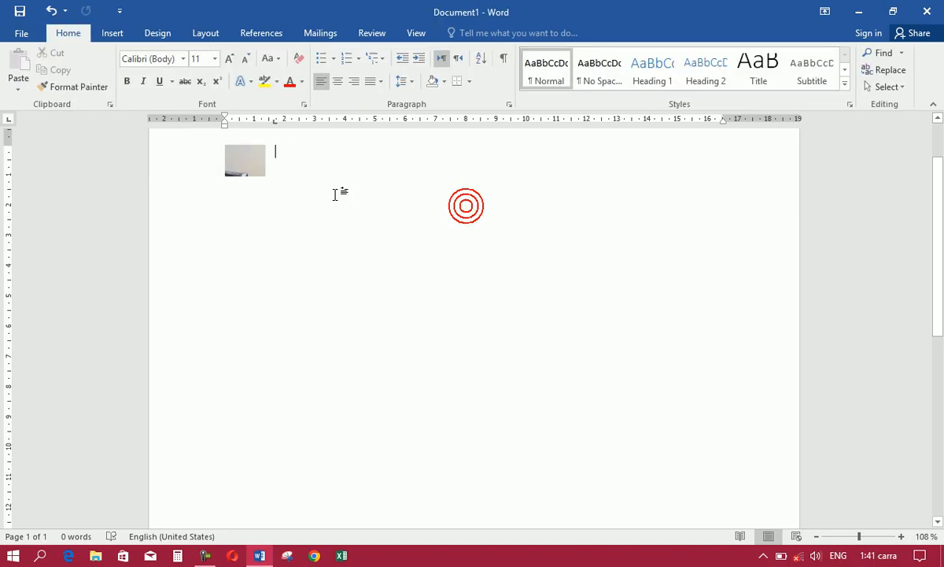
Step: Apply the Fit crop option to the small cropped picture so the whole photo fits inside its frame
click(238, 161)
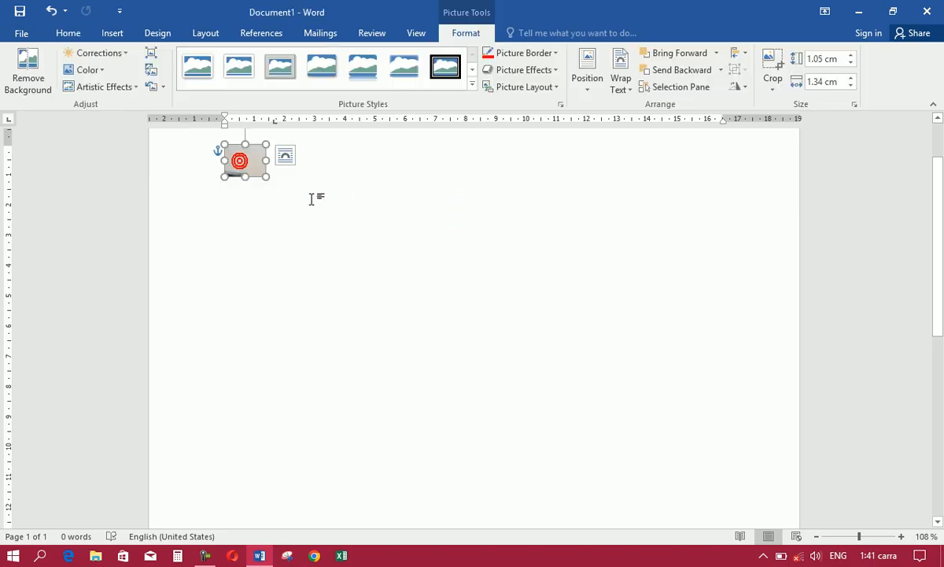
click(774, 90)
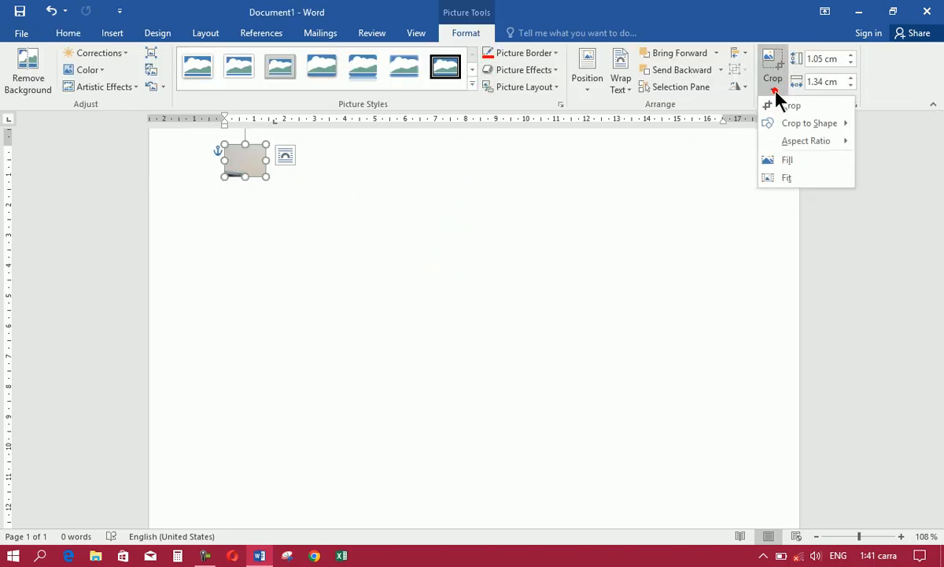
click(794, 180)
click(432, 239)
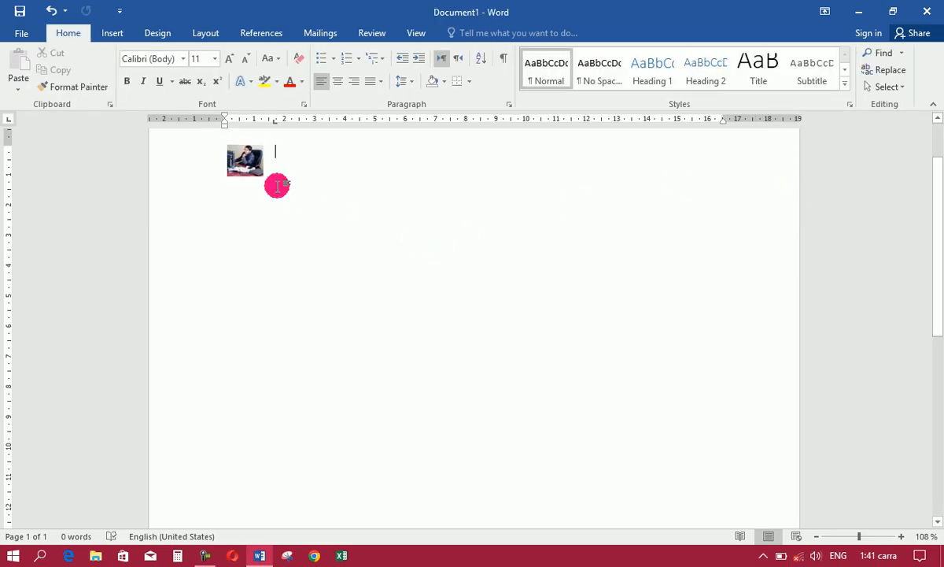
click(247, 161)
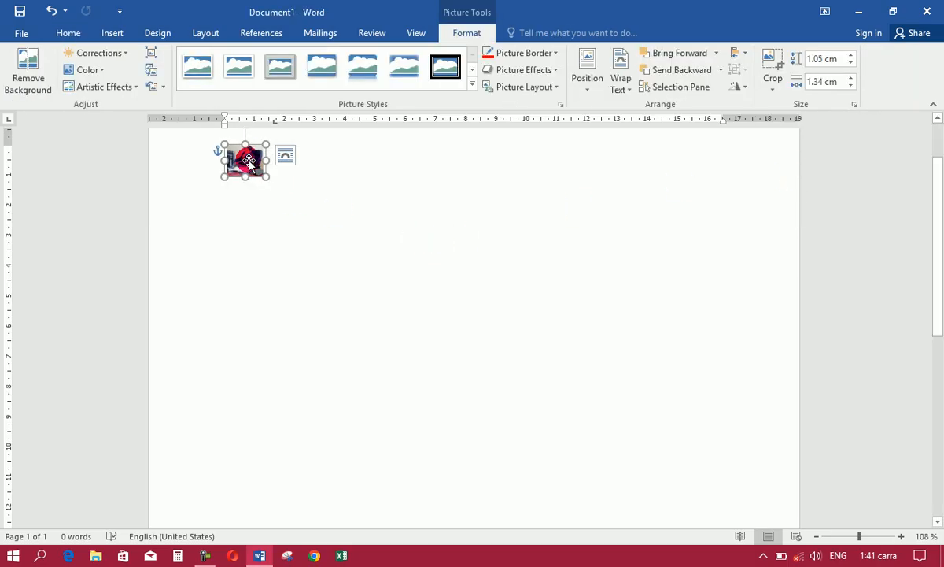
click(771, 88)
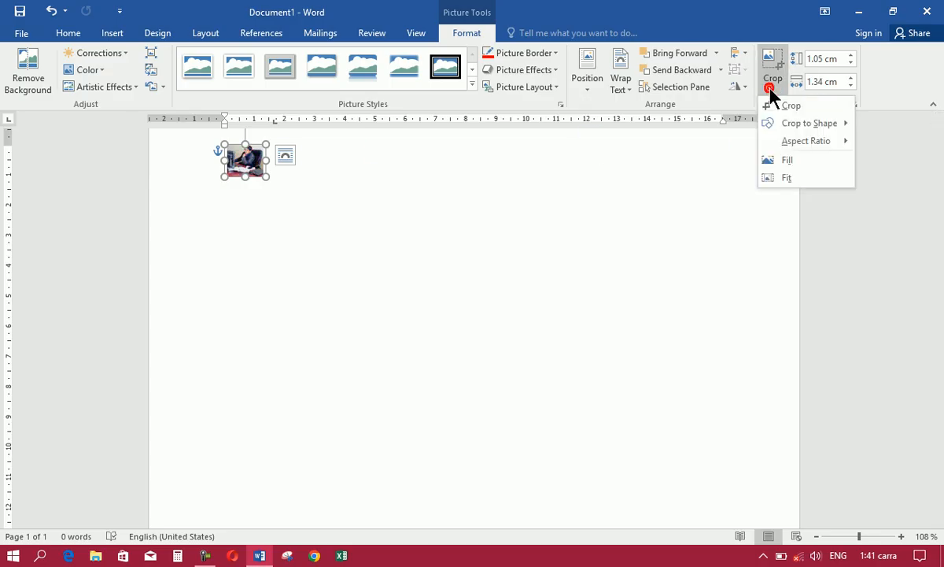
click(635, 213)
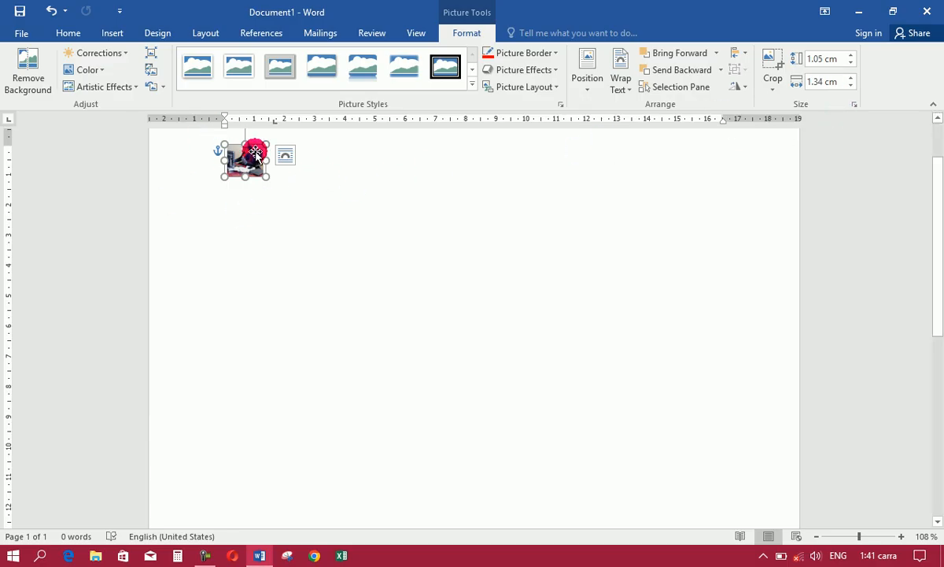
Step: Enlarge the small fitted photo to about 5.5 cm high by 7.03 cm wide, and remove it from the page
drag(850, 55, 851, 85)
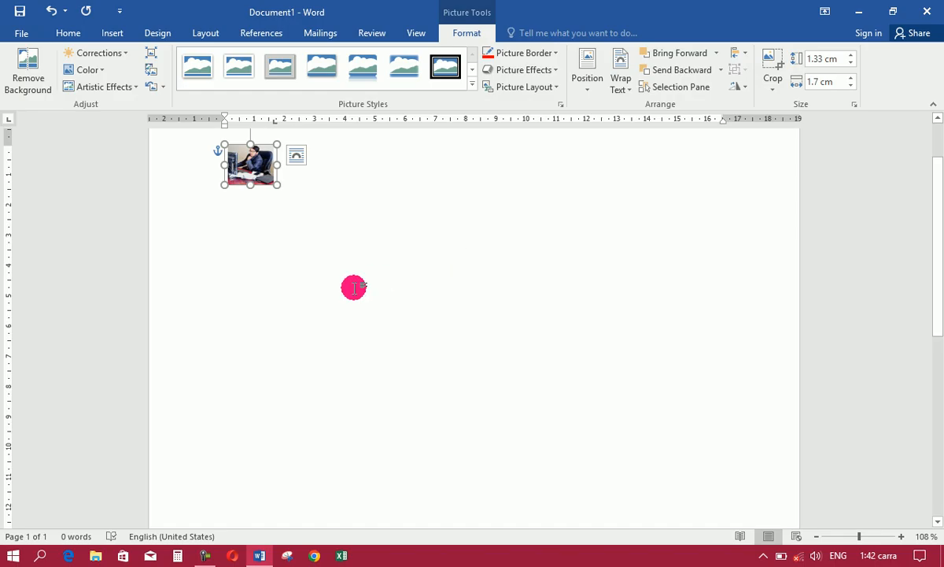
drag(277, 184, 436, 308)
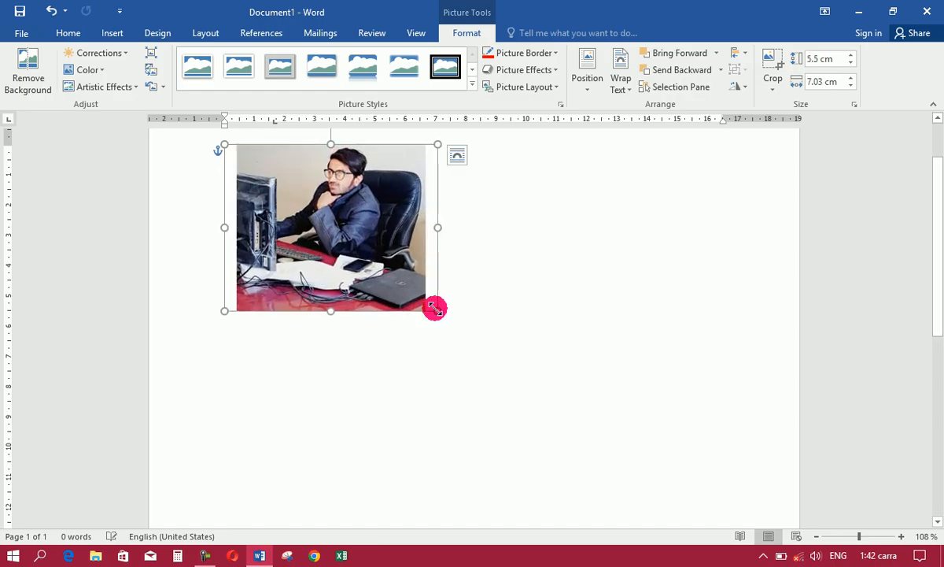
click(205, 557)
click(204, 557)
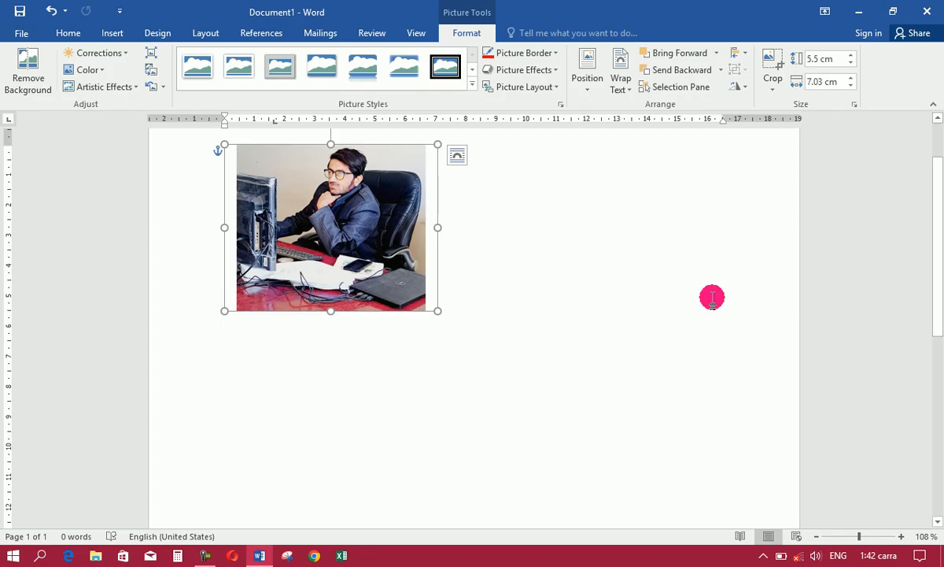
key(ctrl+z)
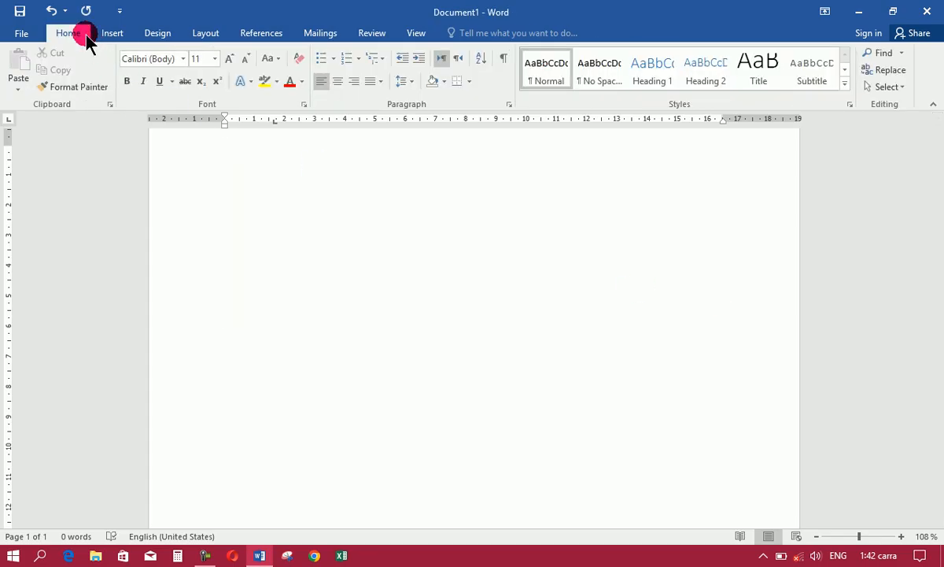
Step: Insert 20250103_175331.jpg from the Desktop through the Online Pictures command's offline option, and delete the inserted photo
click(107, 33)
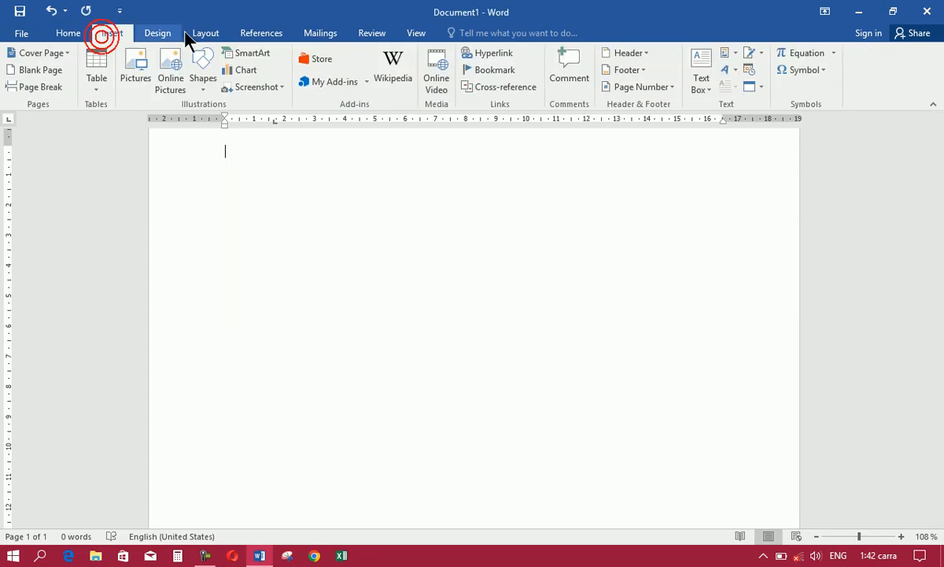
click(178, 90)
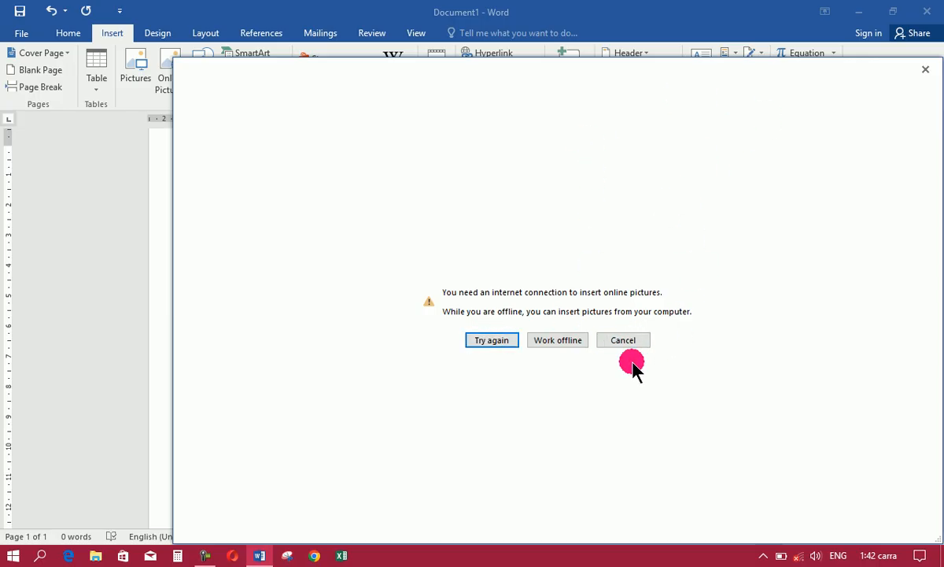
click(549, 341)
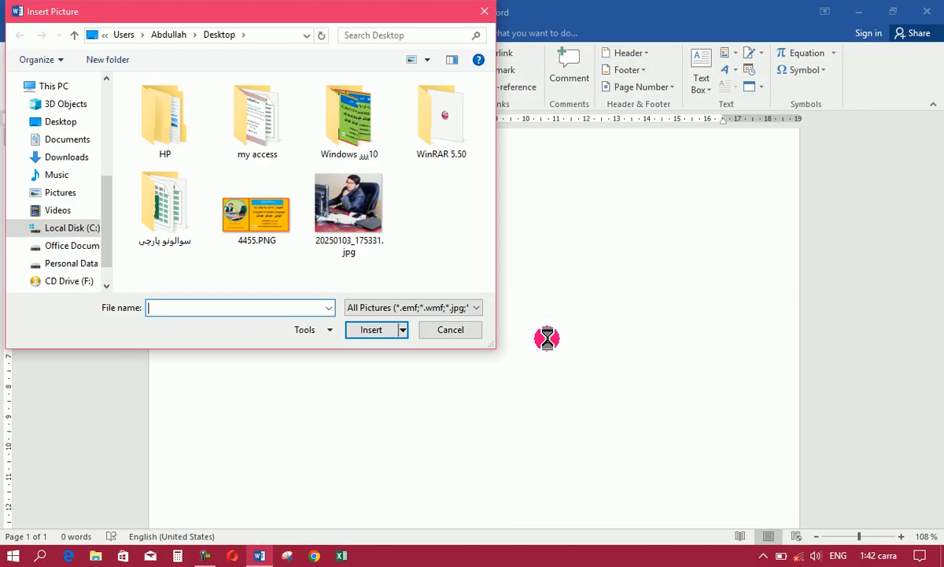
click(348, 206)
click(358, 330)
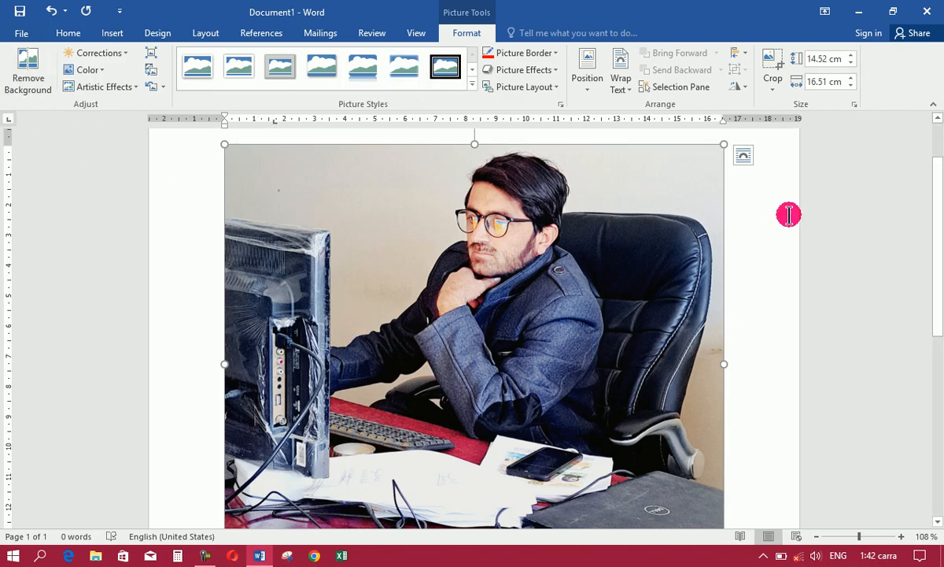
key(Delete)
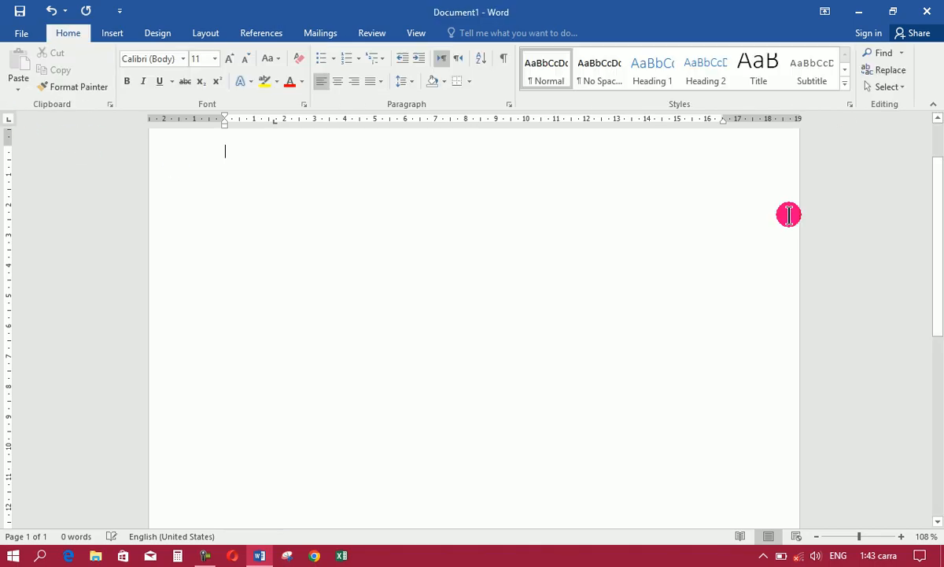
Step: Minimize the blank document's window to return to the desktop
click(118, 31)
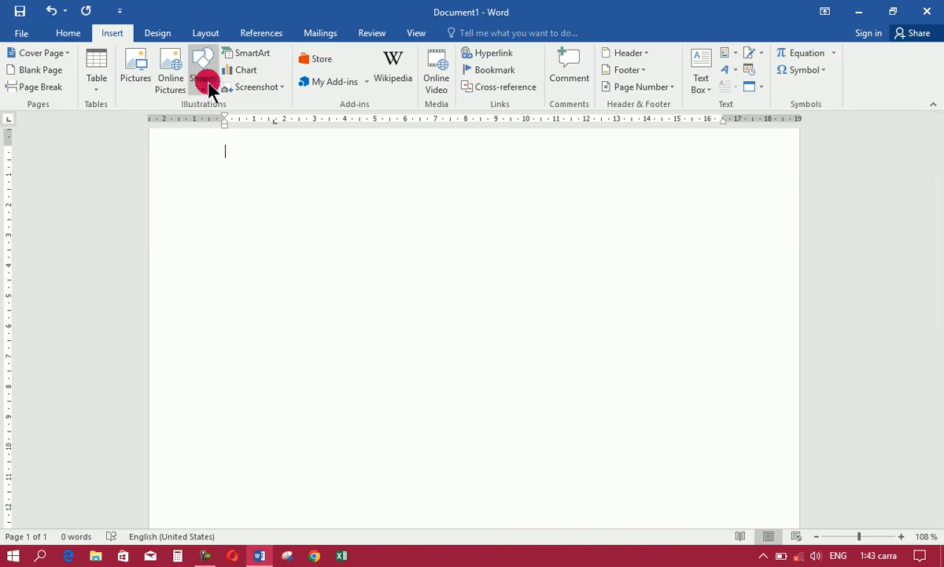
click(860, 9)
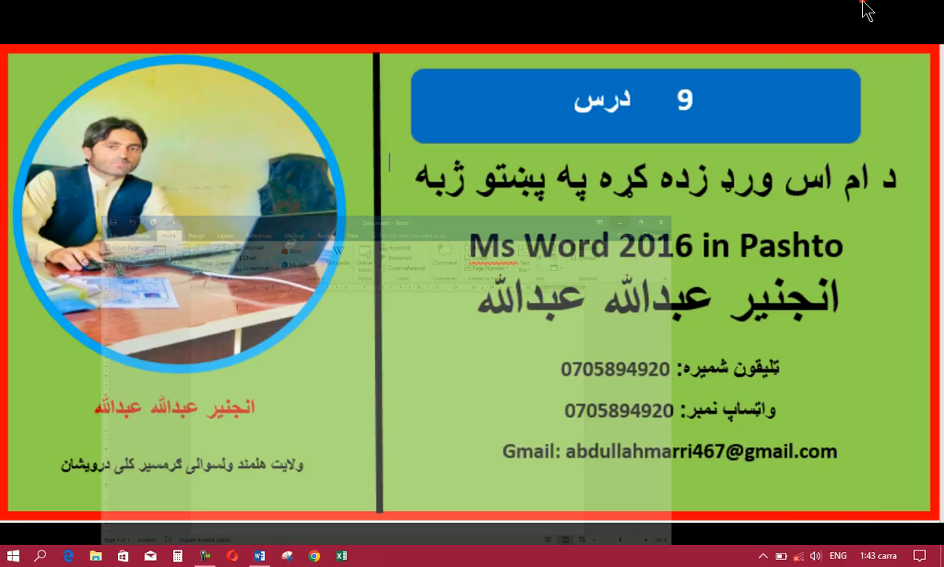
click(205, 556)
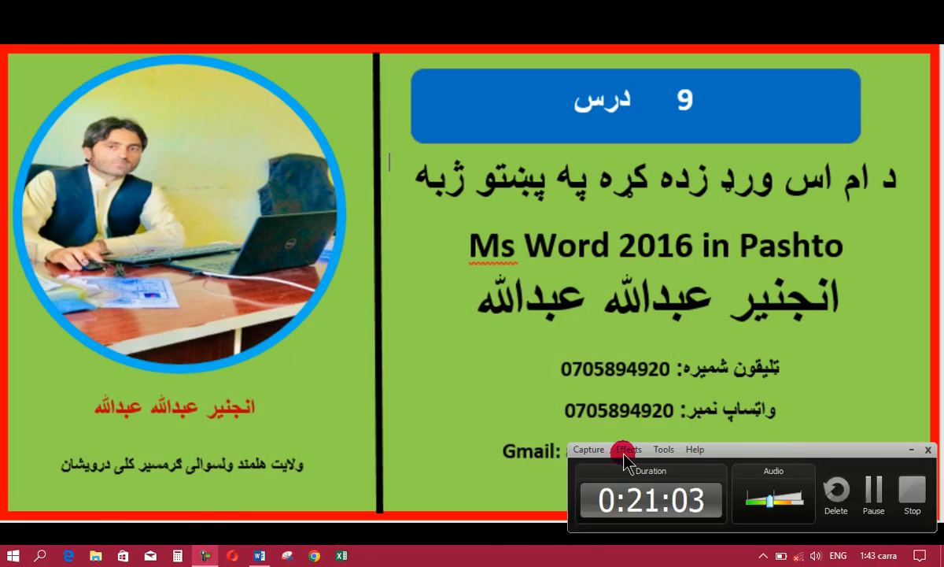